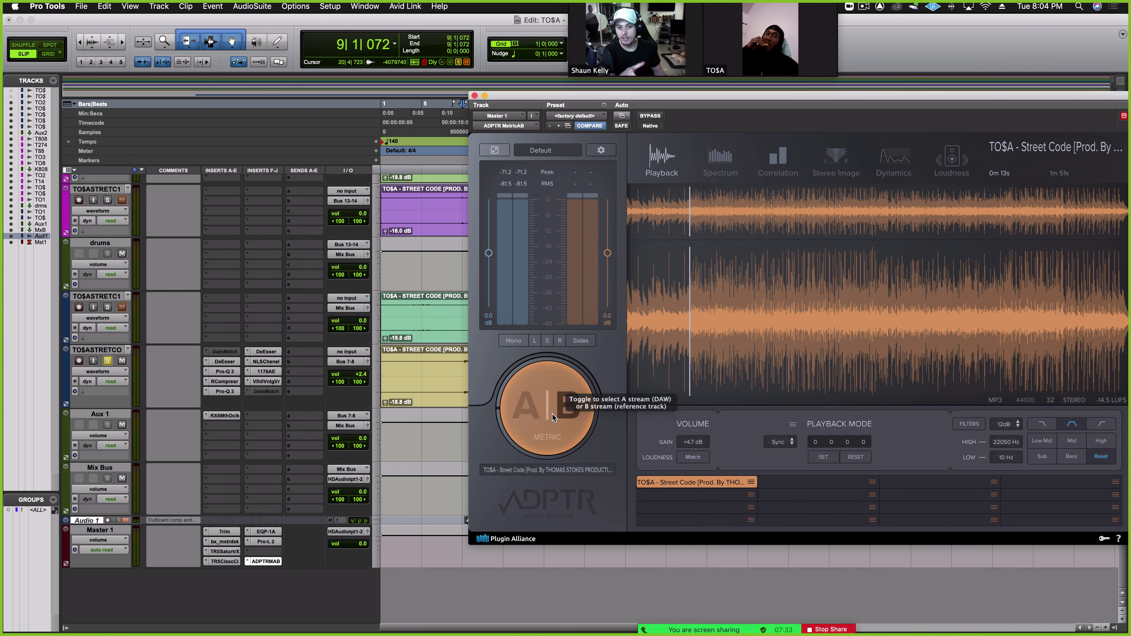
Play the song and compare the mix with the Street Code reference track by switching between MetricAB's A and B streams
click(552, 414)
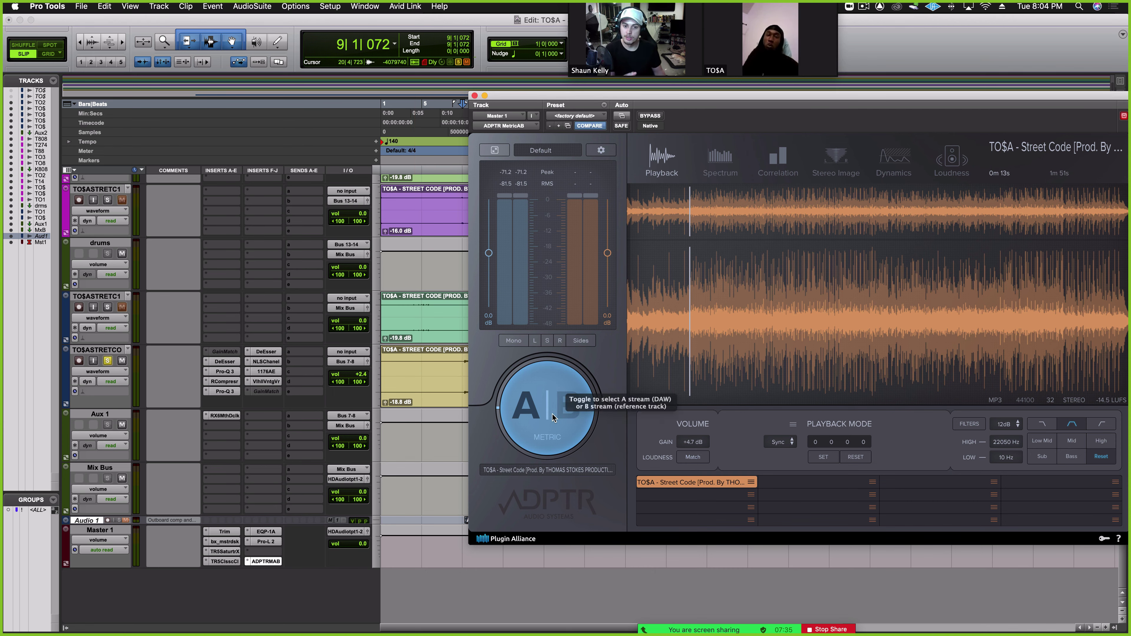
click(553, 417)
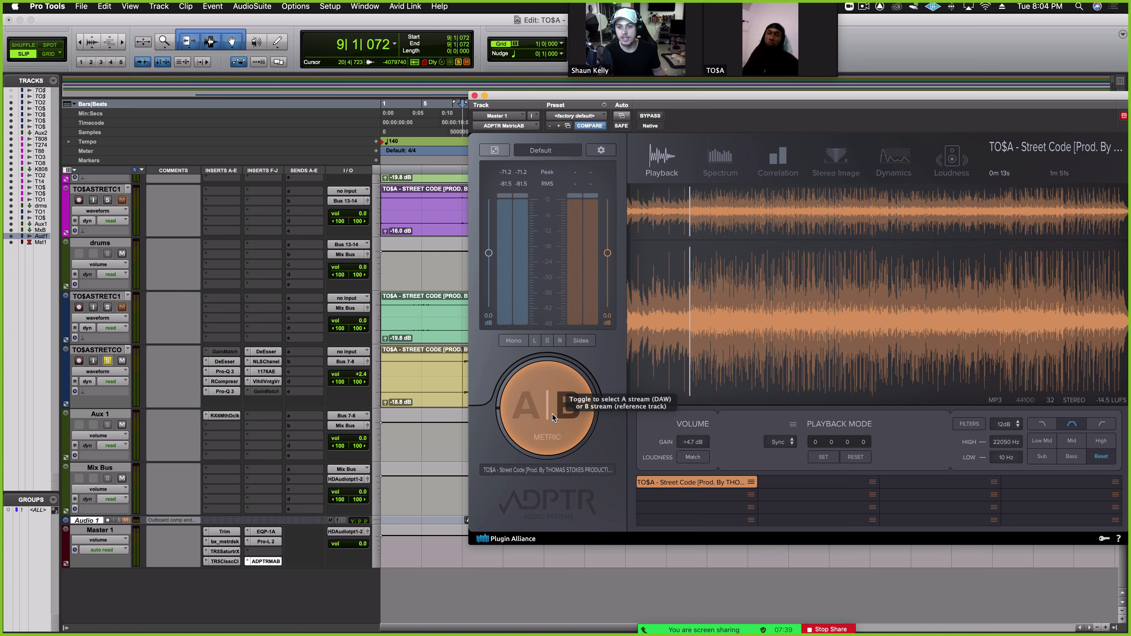
key(space)
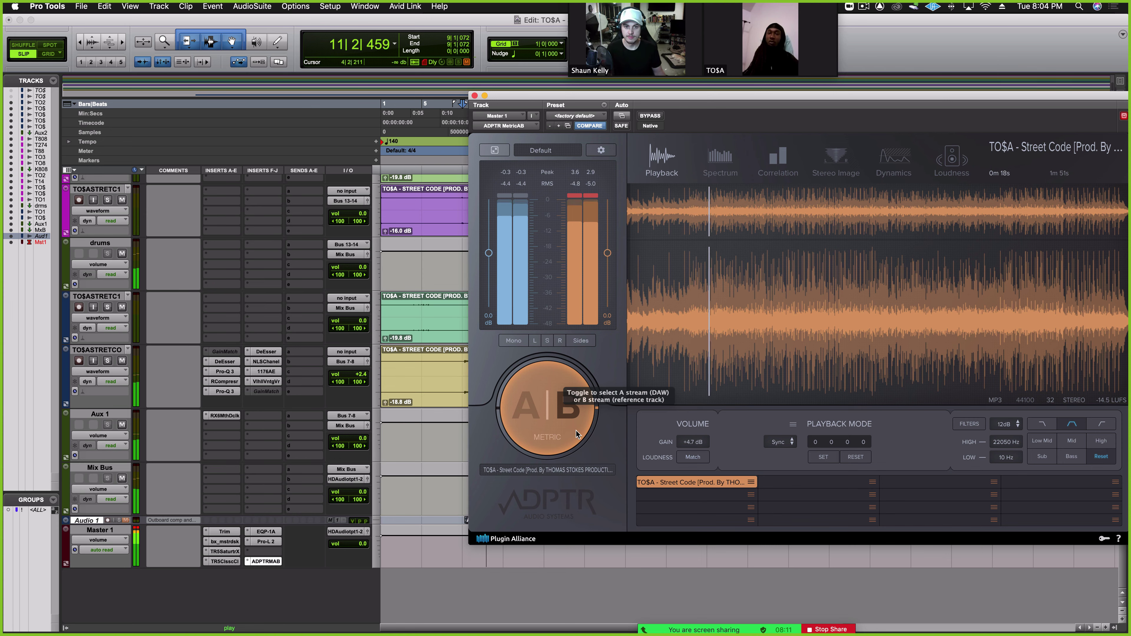
click(559, 420)
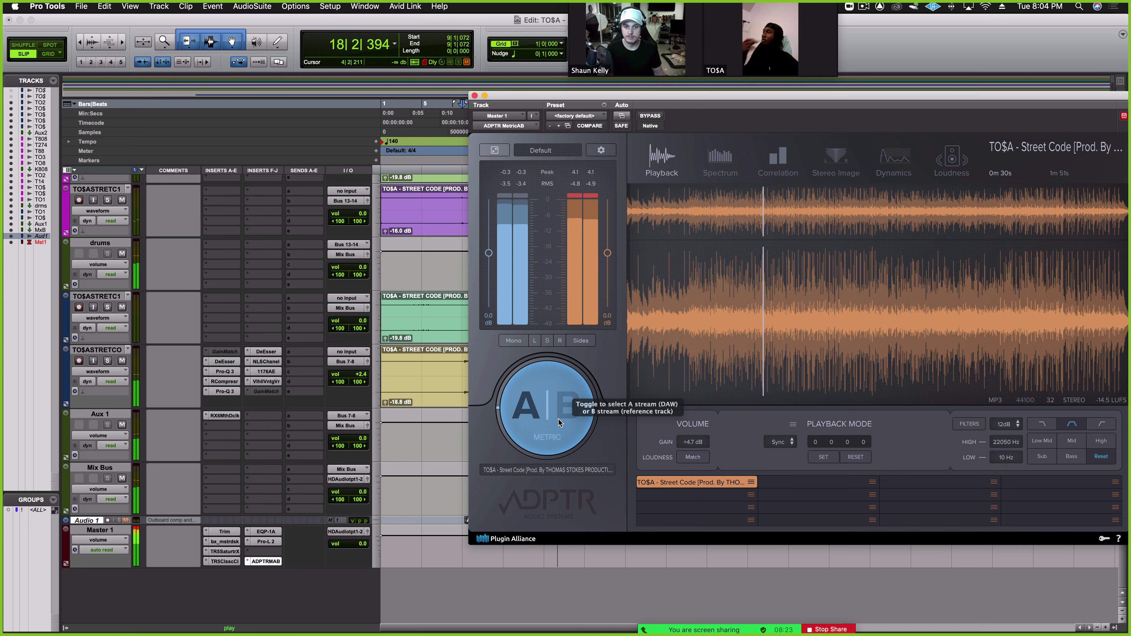
click(559, 422)
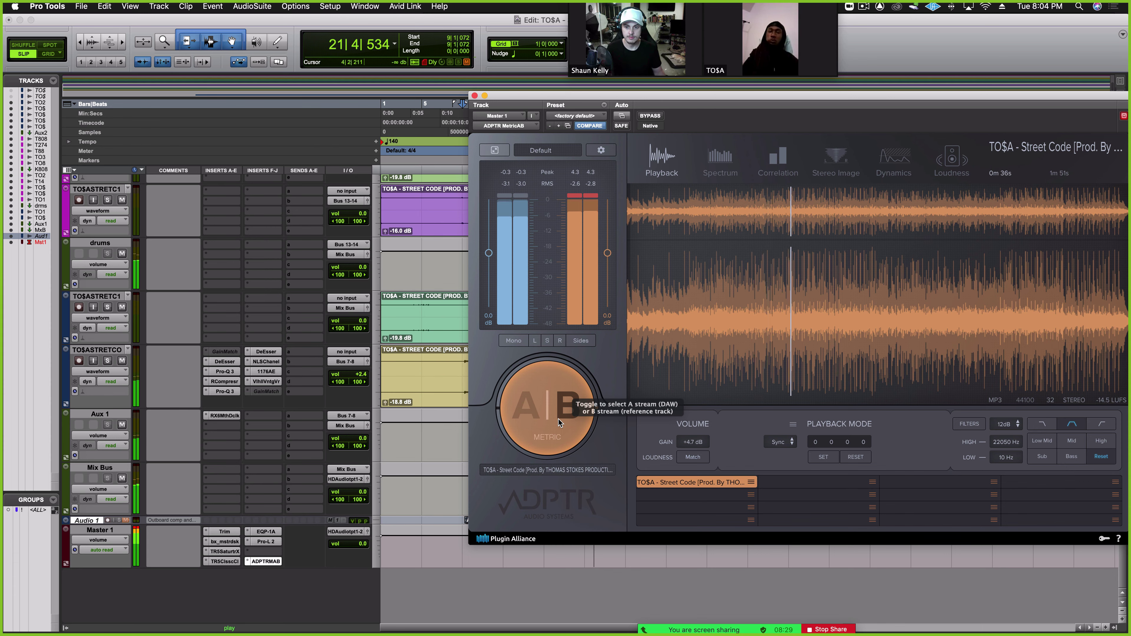
click(558, 420)
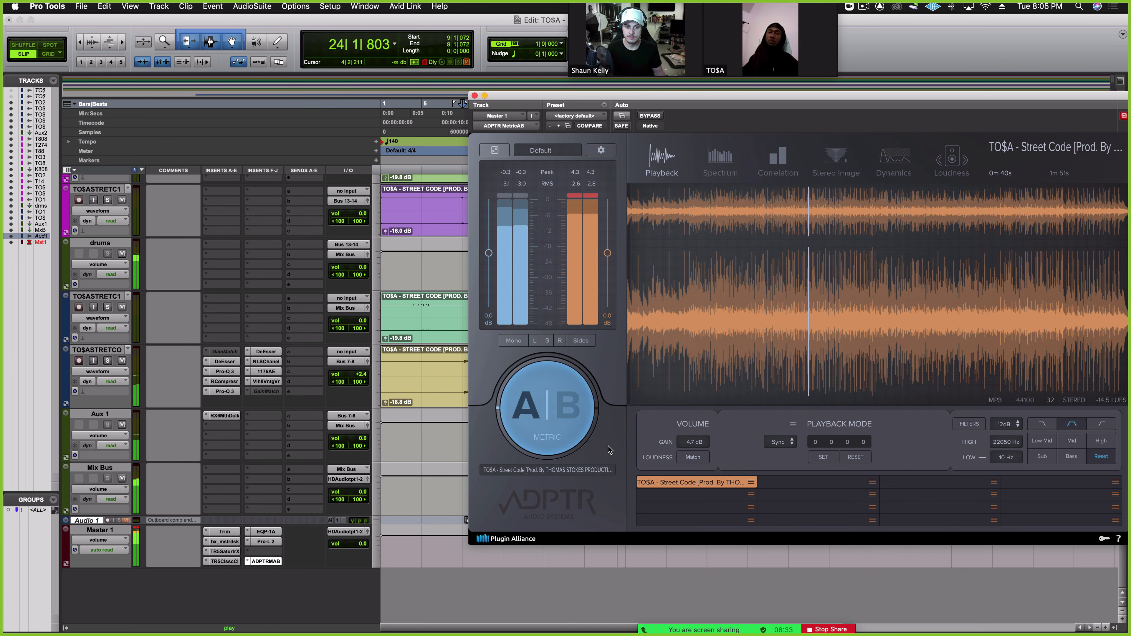
key(space)
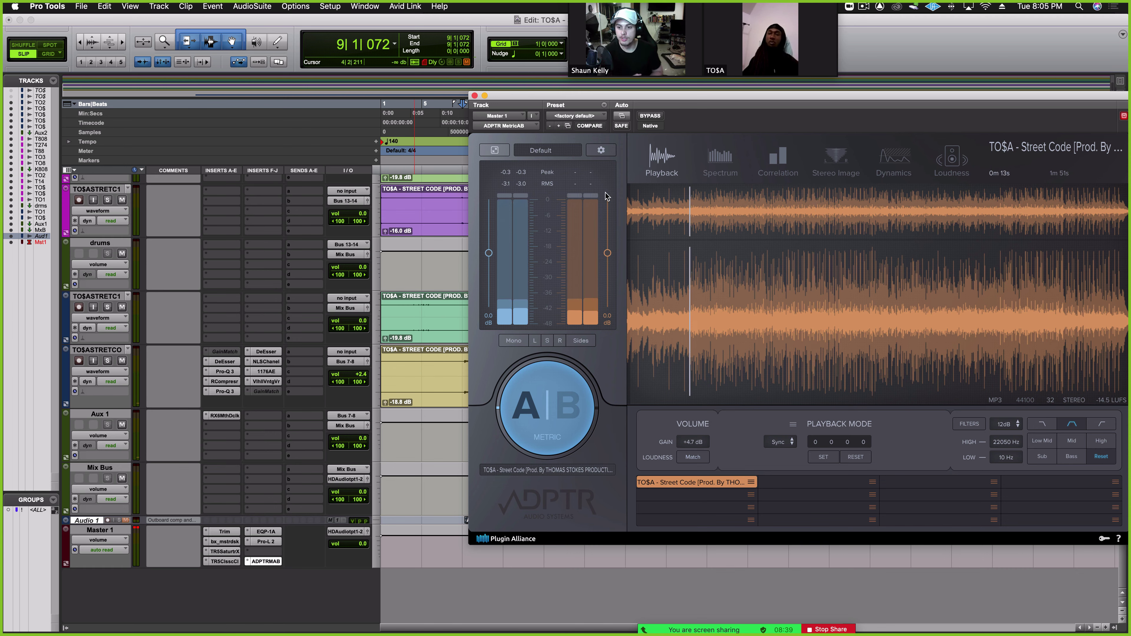
Close the MetricAB plug-in window and look over the session's tracks from the master up to the Addictive Keys tracks
click(173, 570)
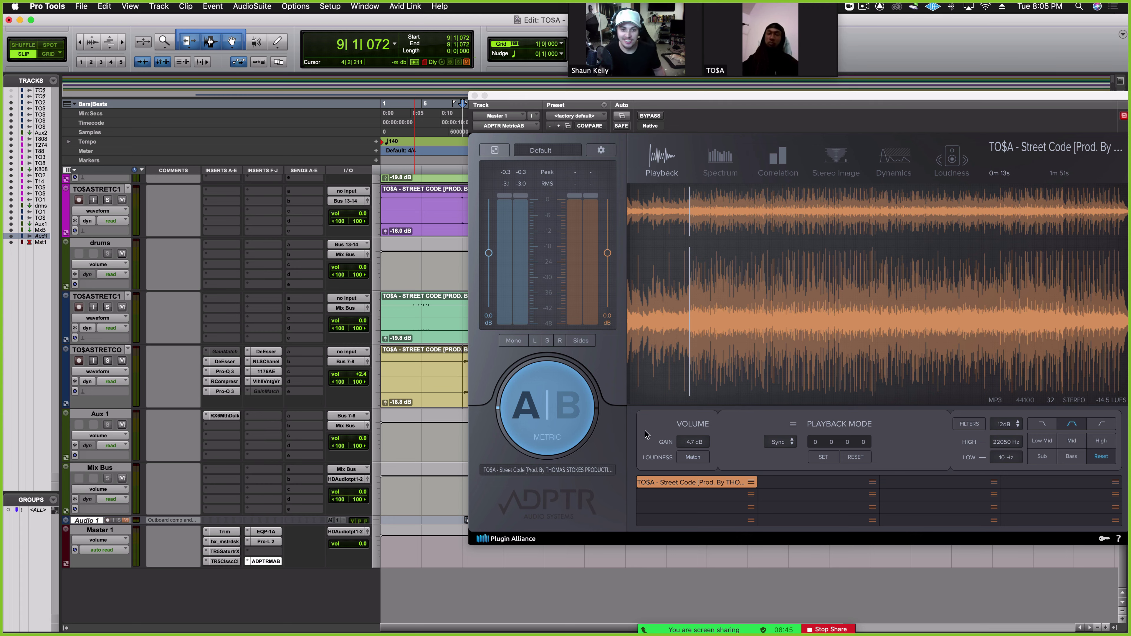
drag(595, 99, 589, 96)
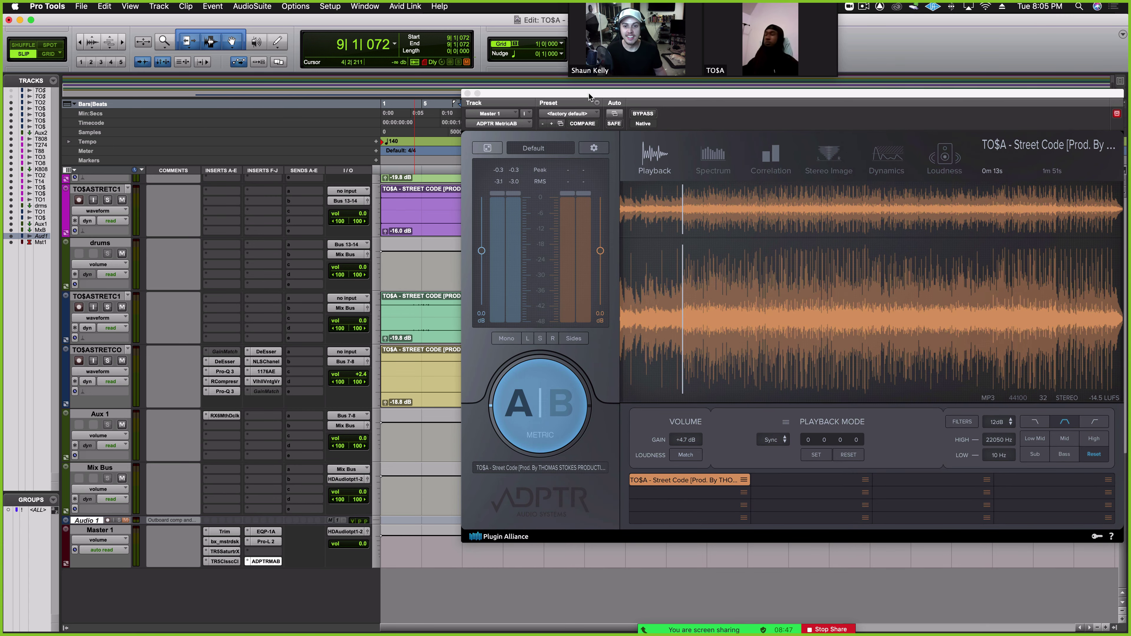
click(467, 94)
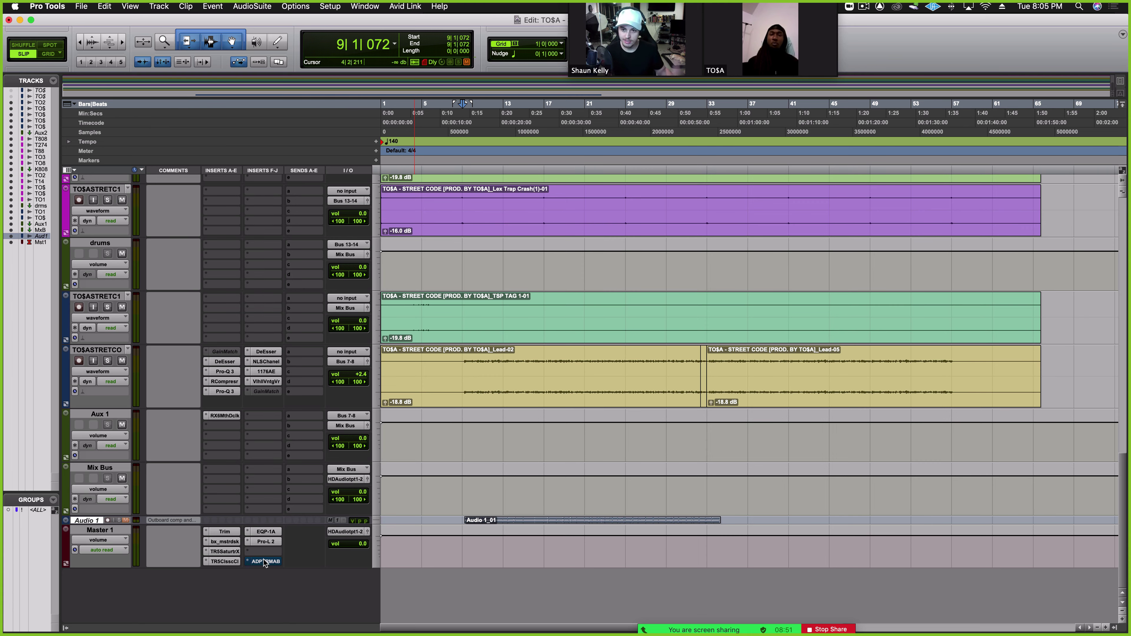
scroll(464, 500, up, 5)
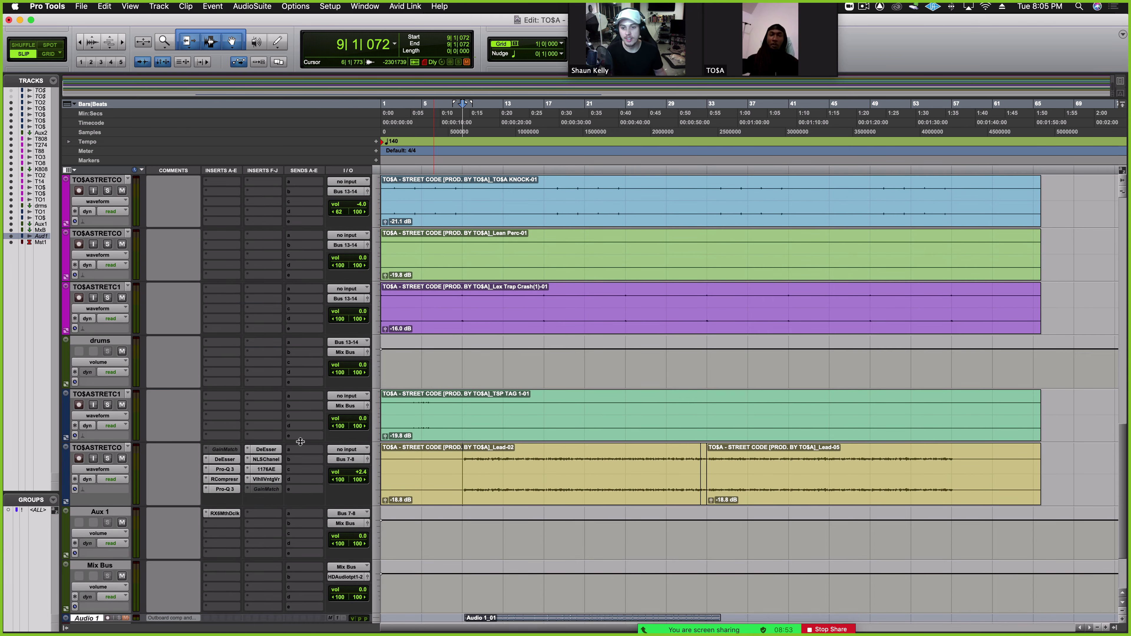
scroll(361, 448, up, 8)
scroll(361, 447, up, 8)
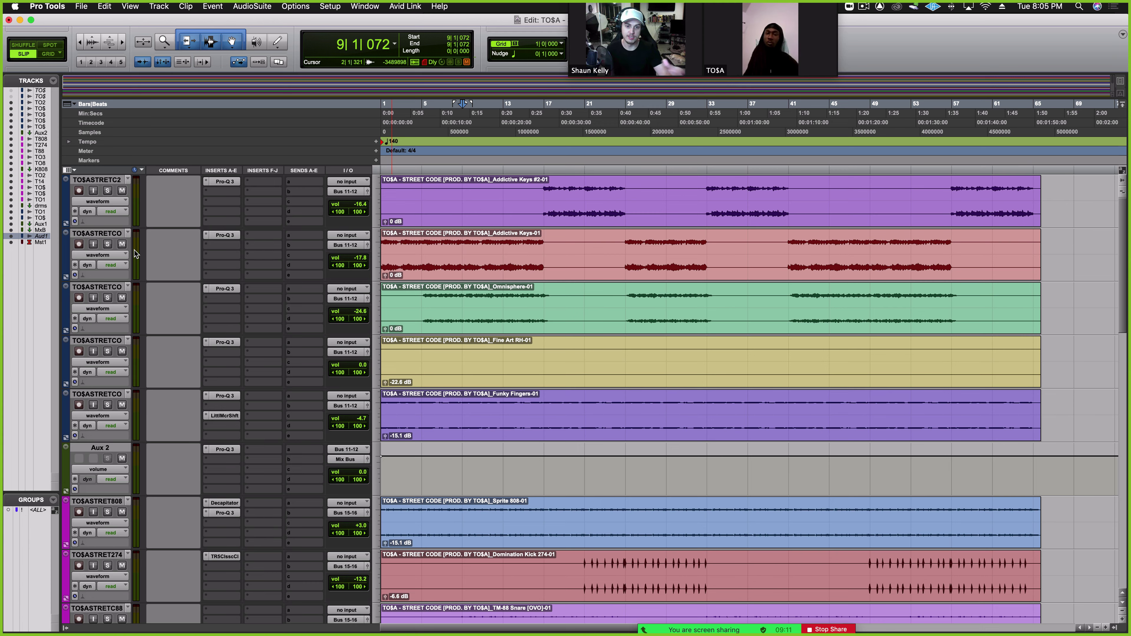
scroll(267, 397, down, 15)
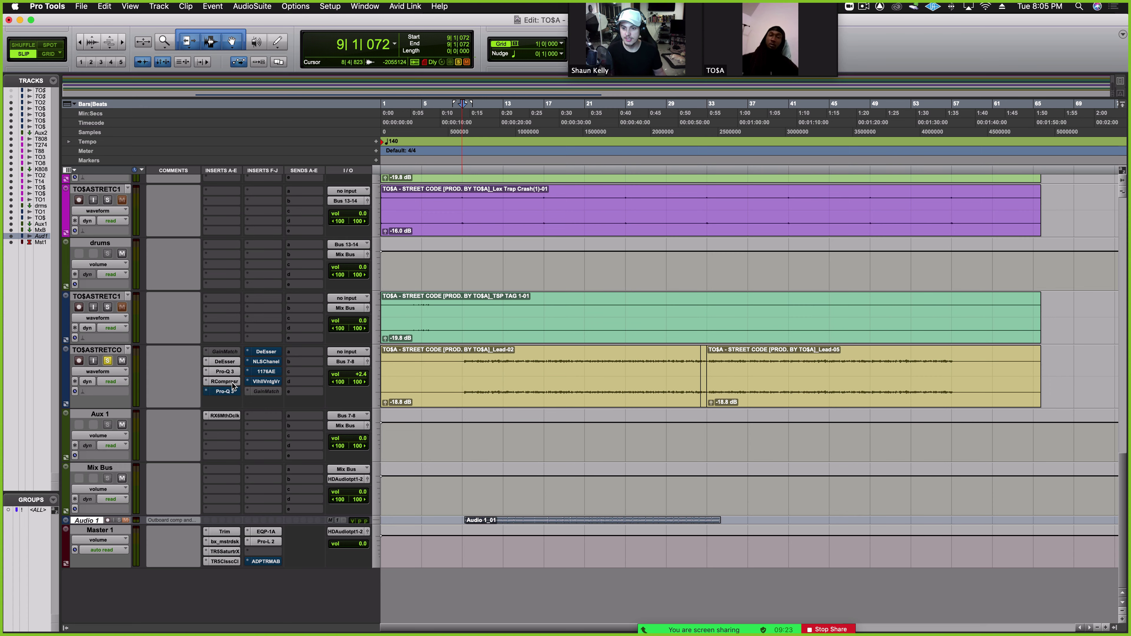
Open the first DeEsser on the lead vocal track and compare the vocal with it bypassed and active during playback
click(228, 362)
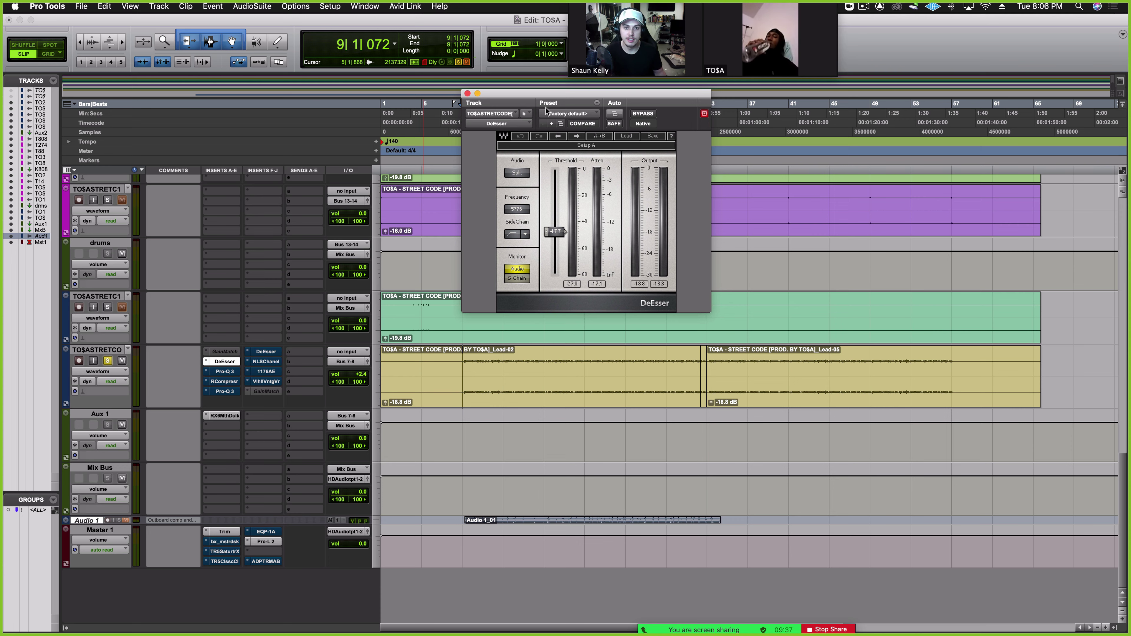
drag(546, 96, 543, 100)
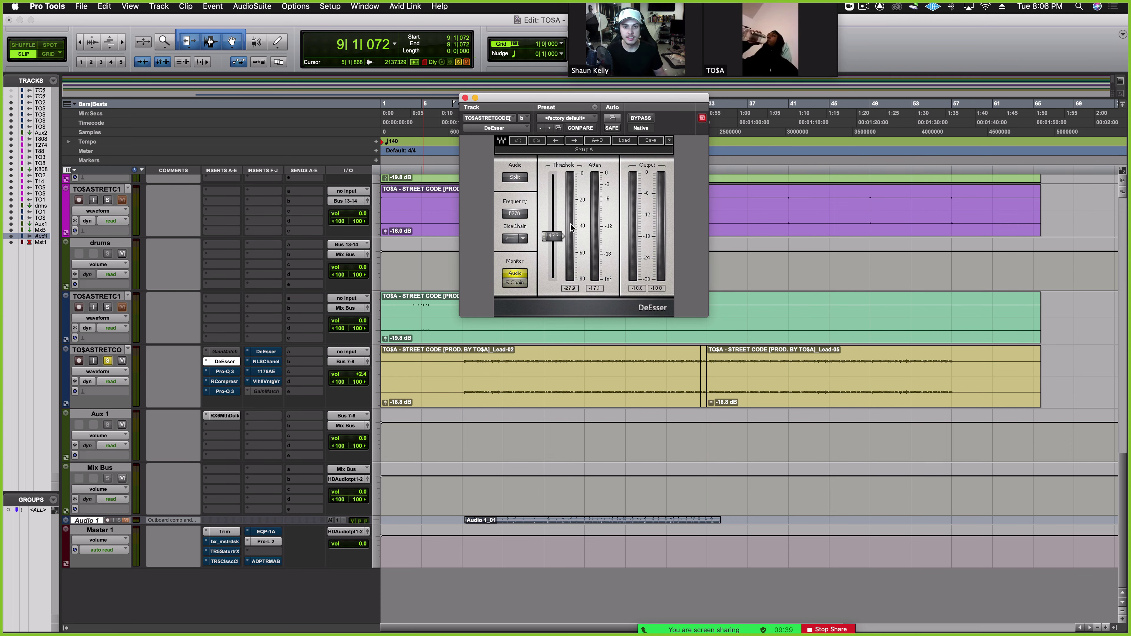
key(space)
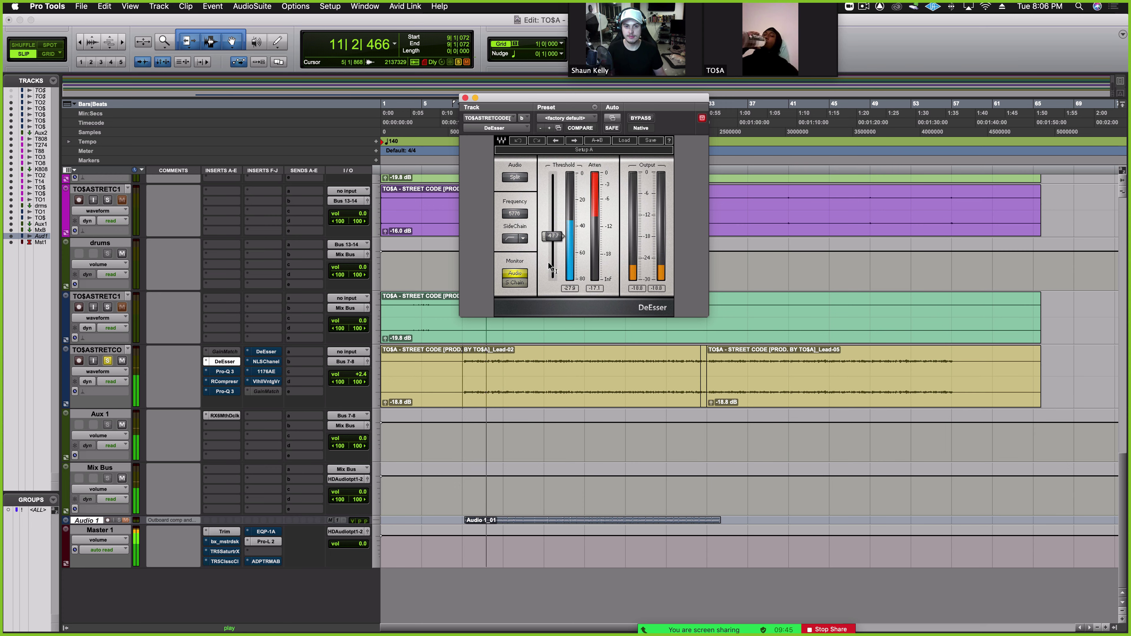
click(633, 116)
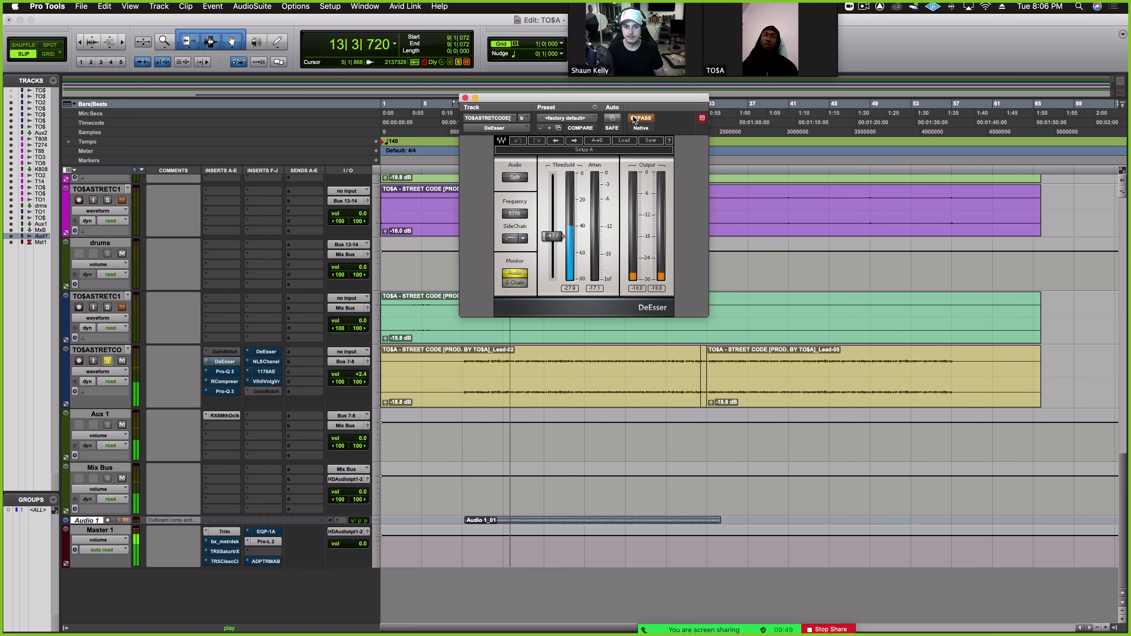
click(634, 118)
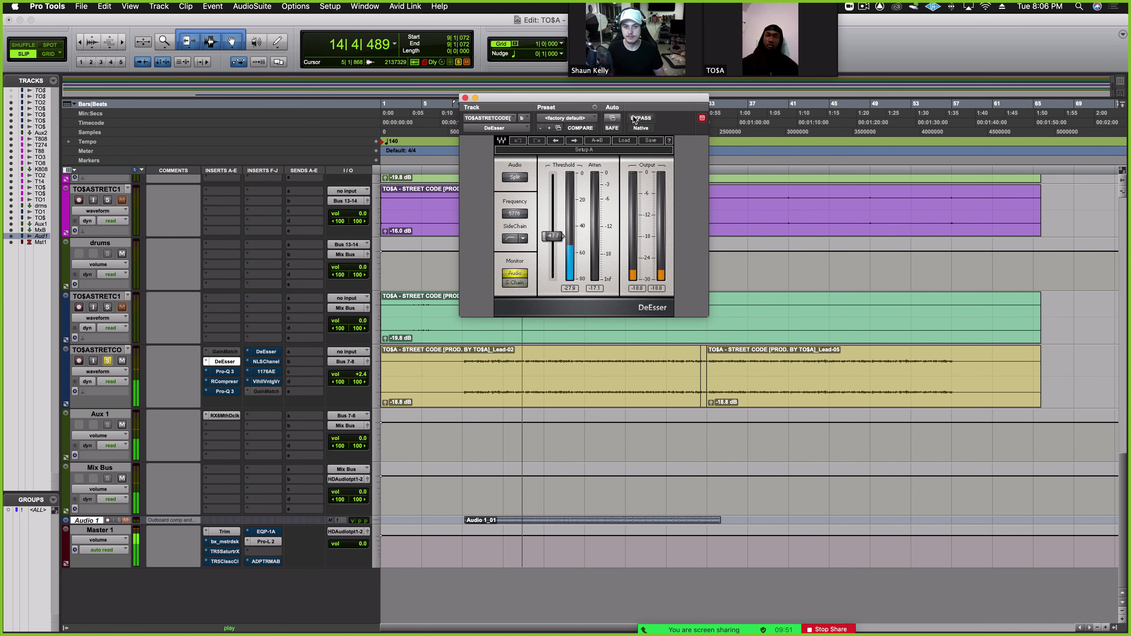
key(space)
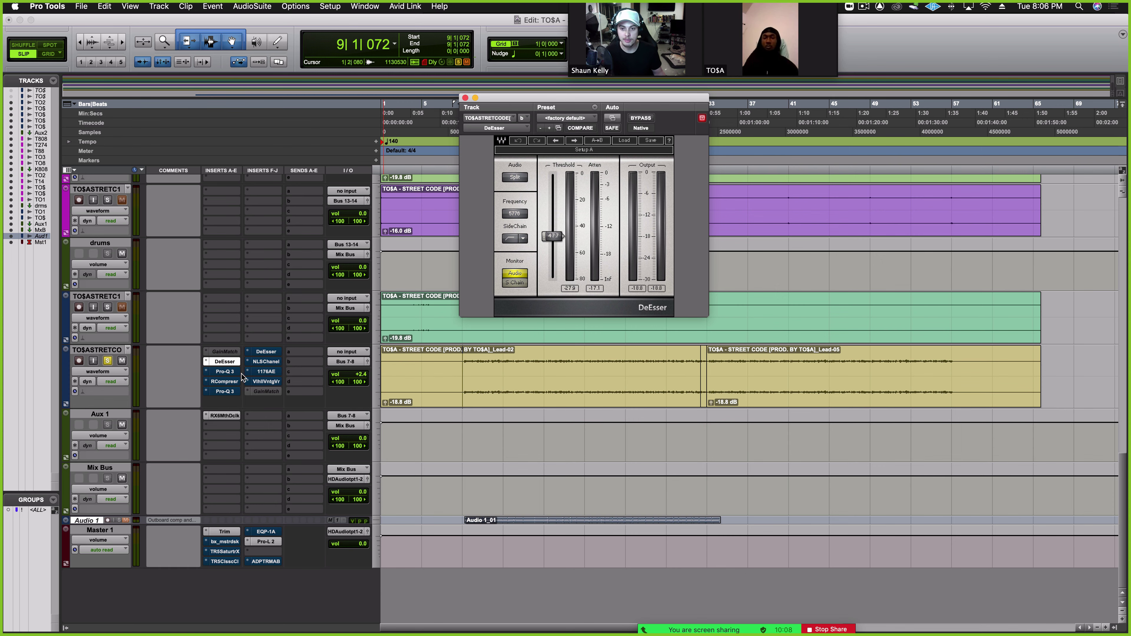
Enable and open the first Pro-Q 3 on the lead vocal track, and compare playback with the EQ bypassed and active
click(225, 372)
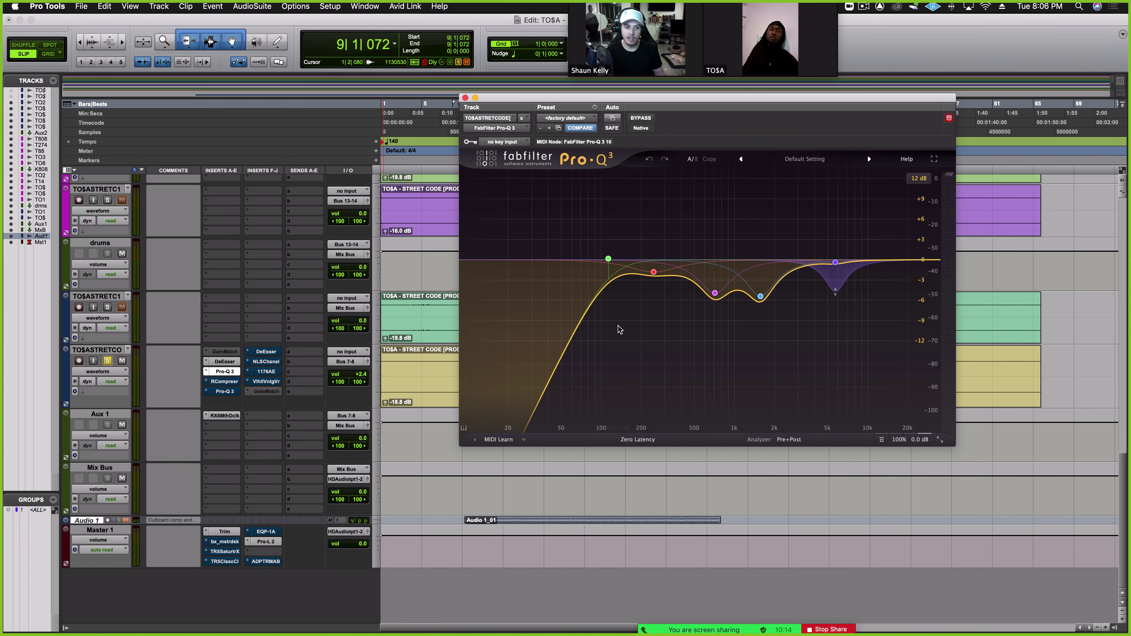
drag(700, 97, 794, 100)
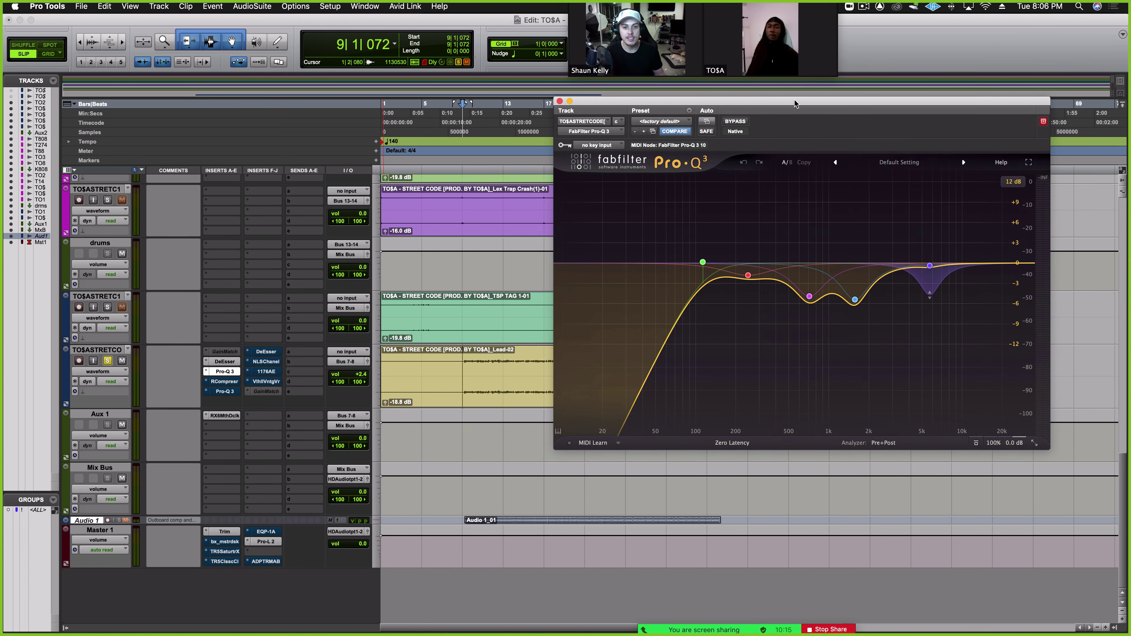
click(735, 122)
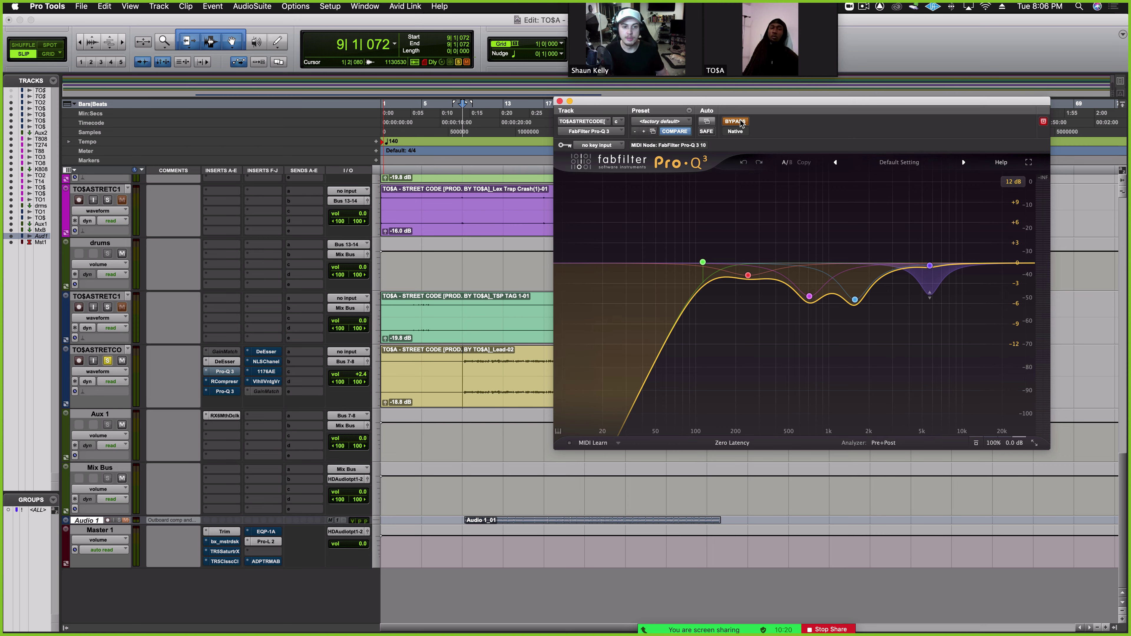
key(space)
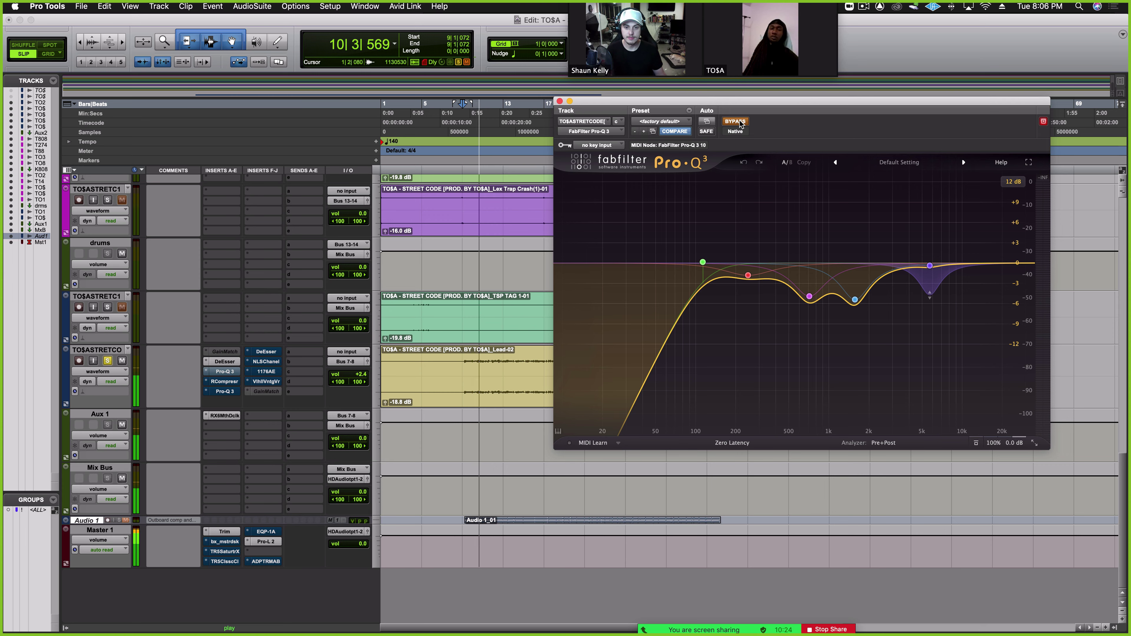
click(736, 121)
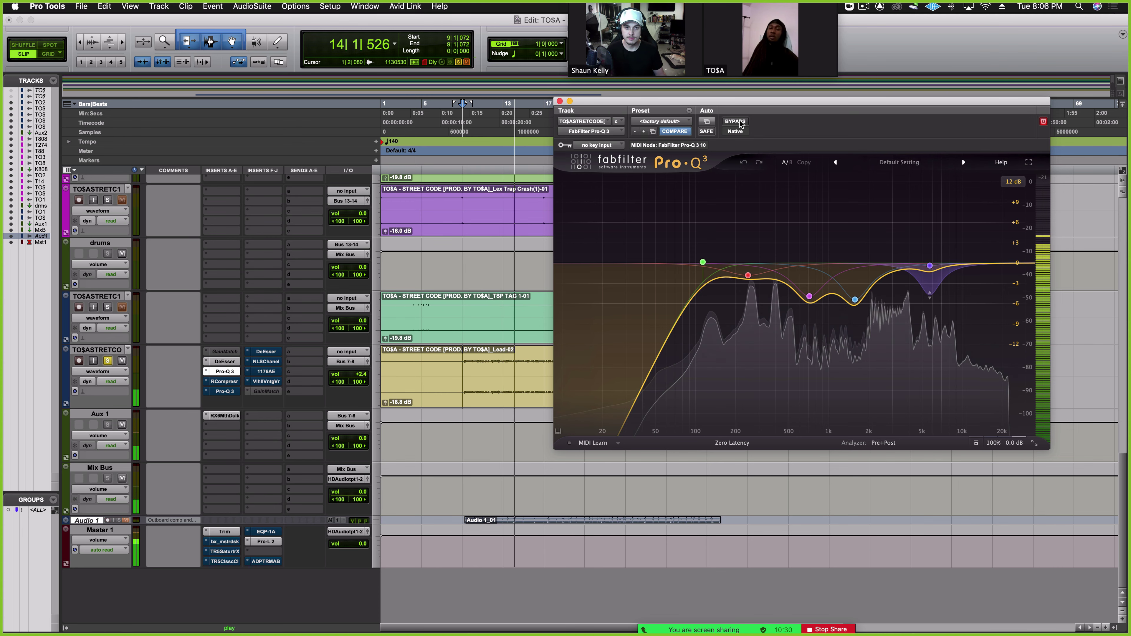
key(space)
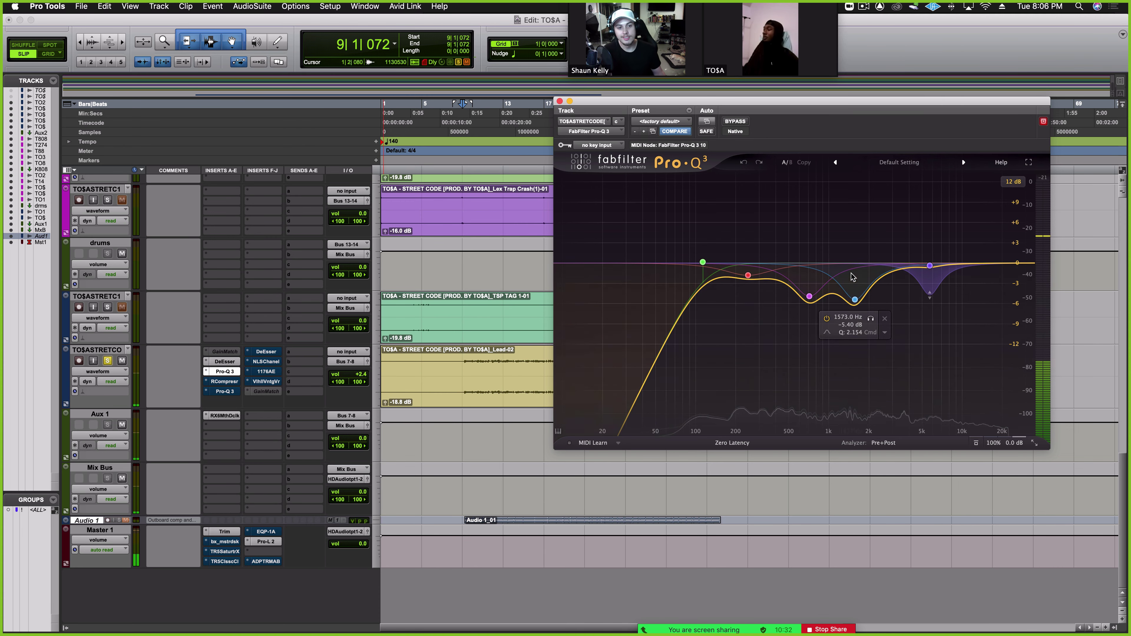
Inspect the Pro-Q 3's low-cut and dynamic high-frequency bands, and recheck the vocal with the EQ active and bypassed during playback
mouse_move(682, 308)
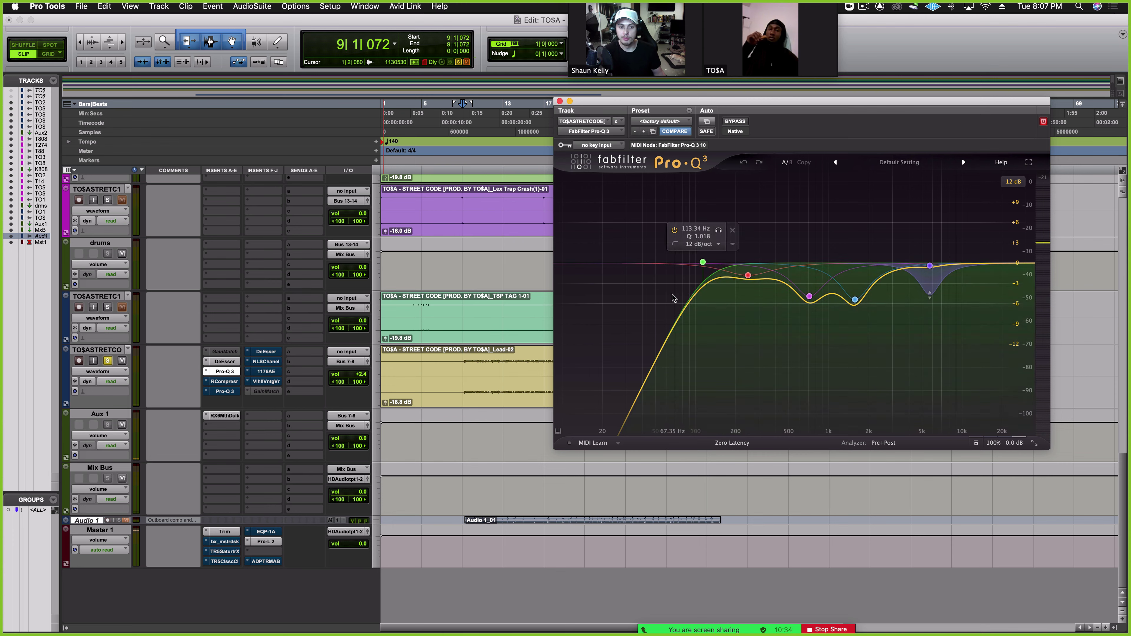
mouse_move(931, 301)
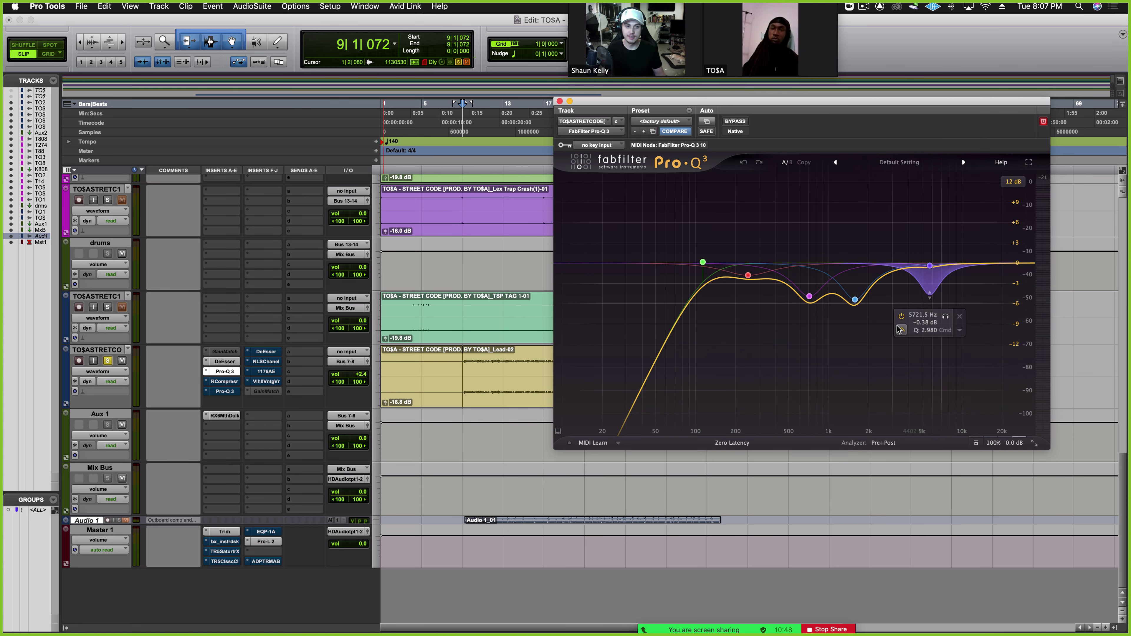
key(space)
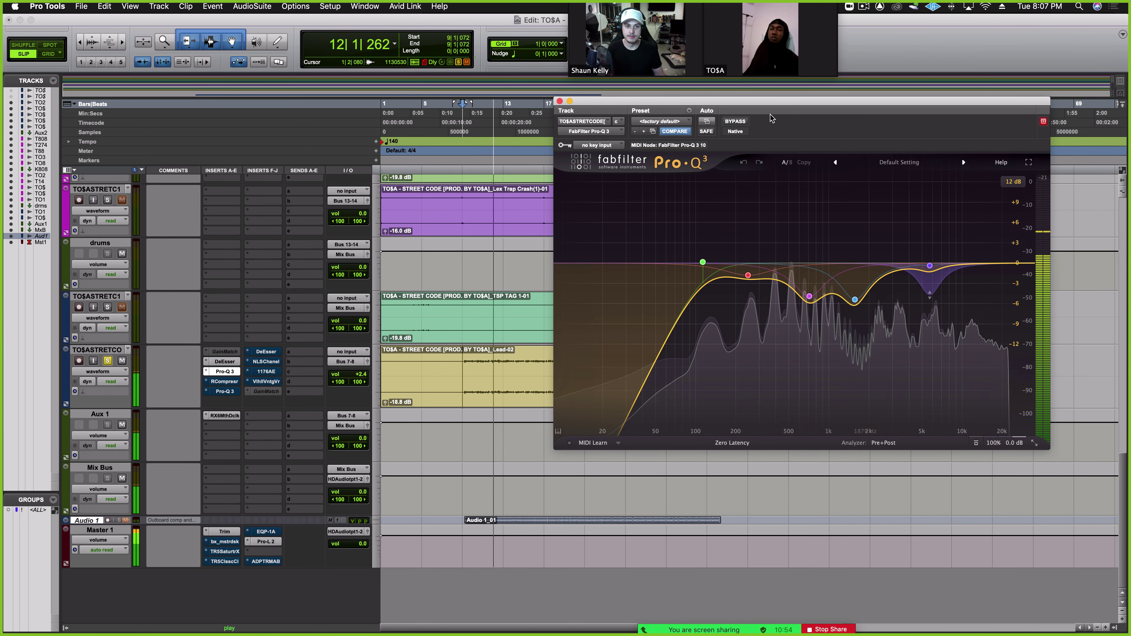
click(741, 122)
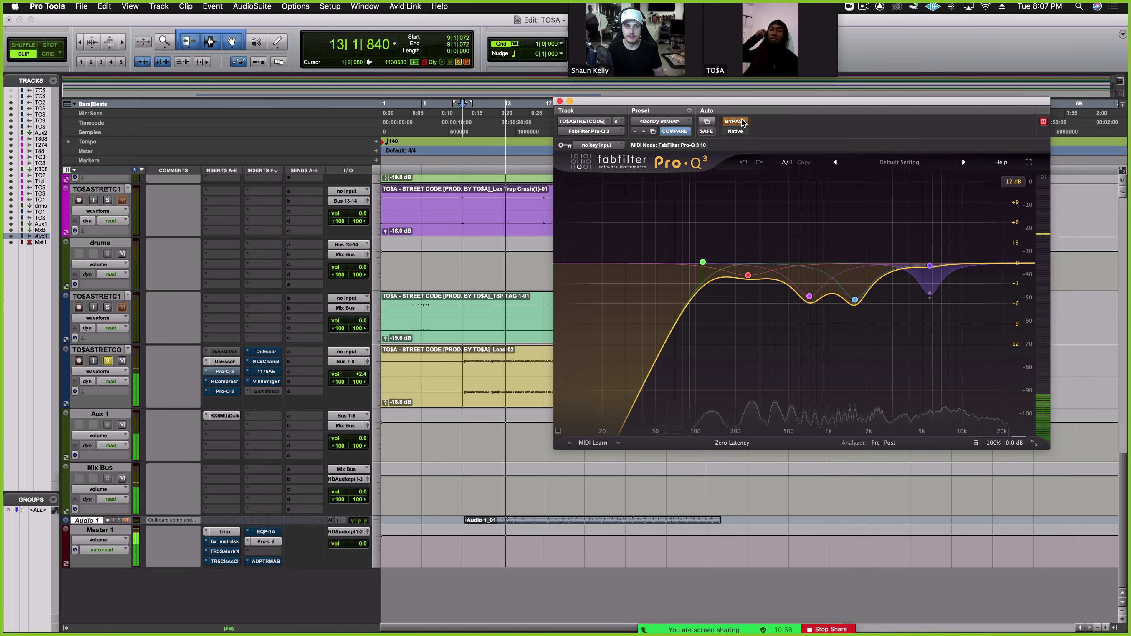
click(741, 121)
key(space)
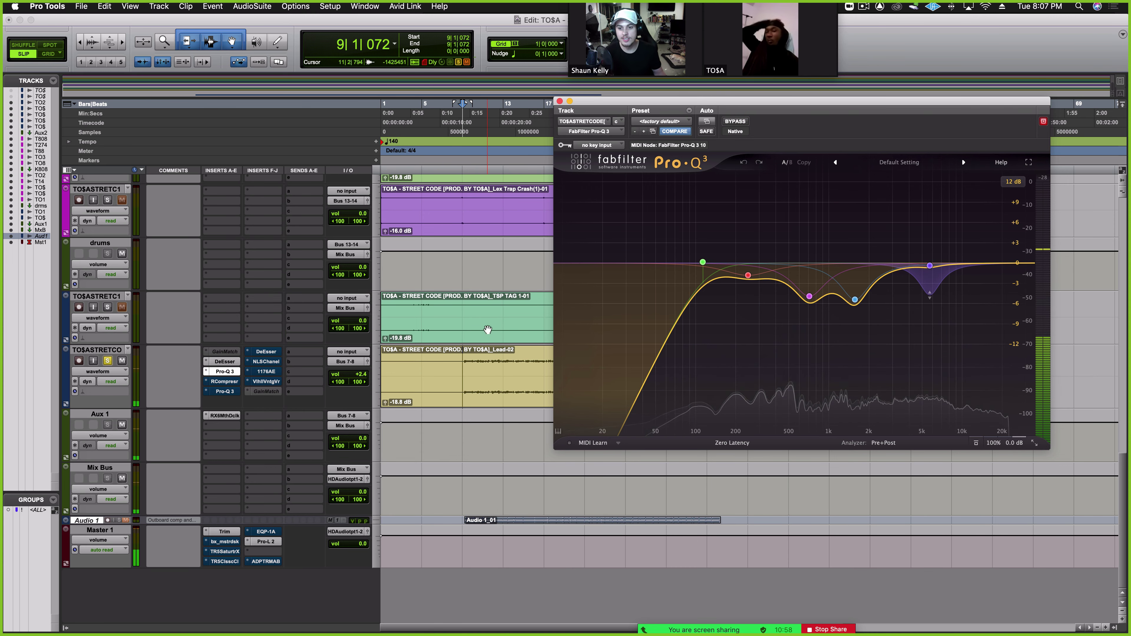
Enable and open the RCompressor on the lead vocal track, and compare the playing vocal with the compressor active and bypassed
click(227, 386)
click(225, 382)
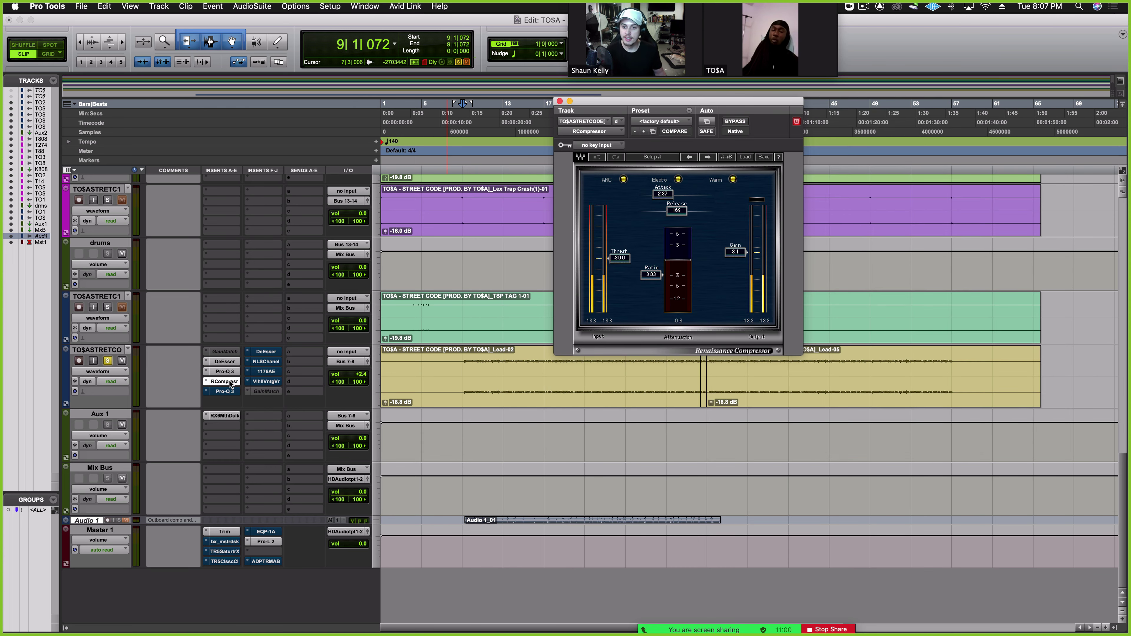
drag(613, 101, 611, 73)
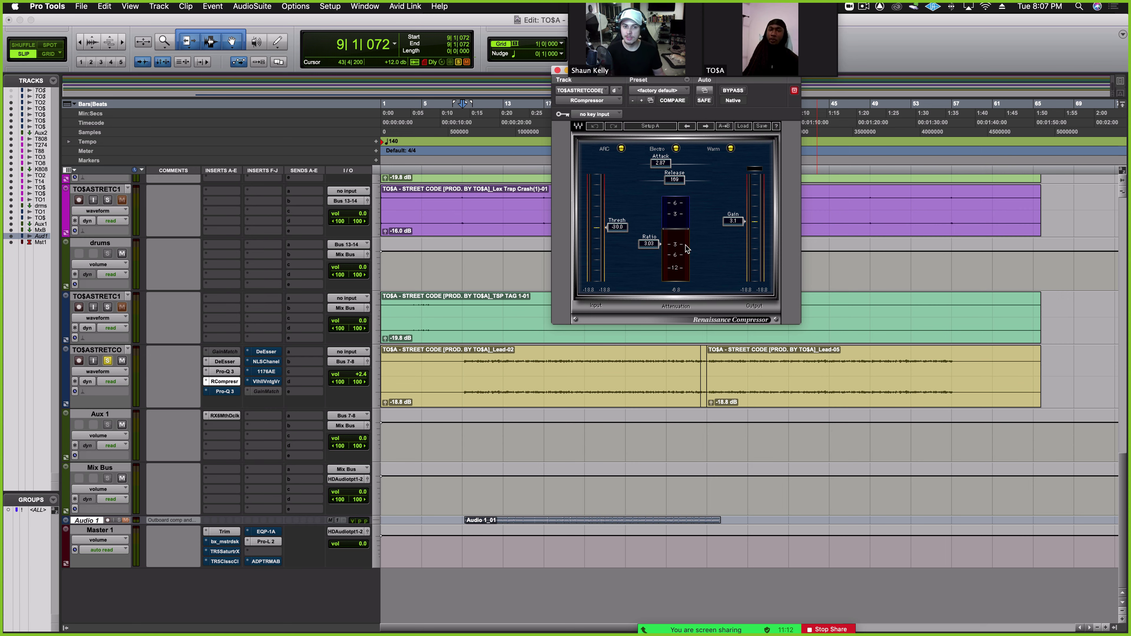
key(space)
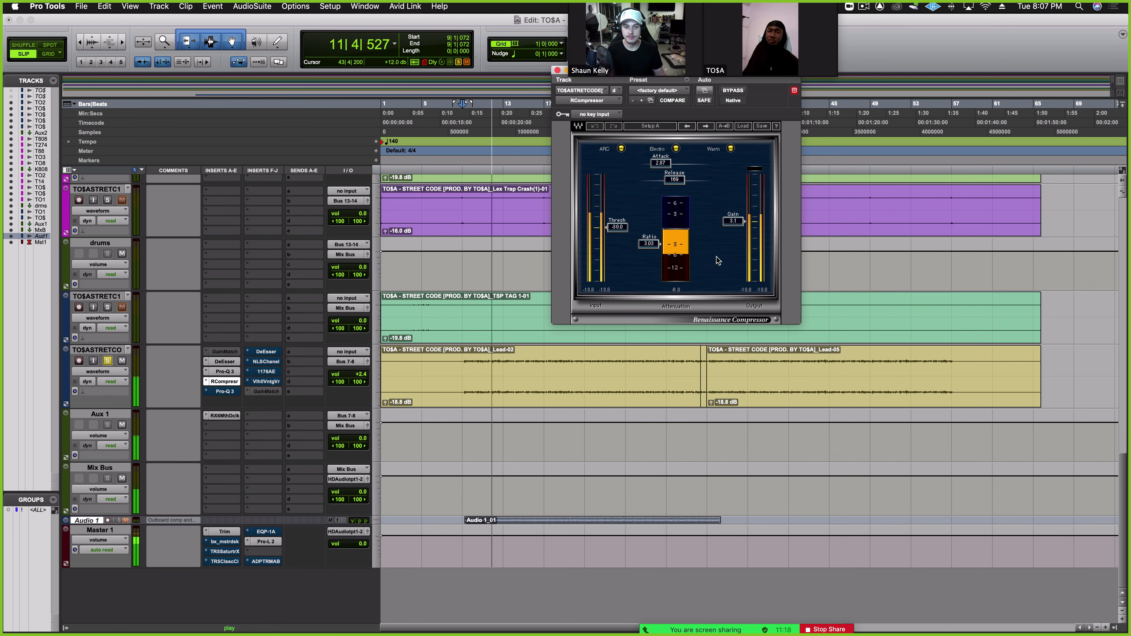
click(732, 91)
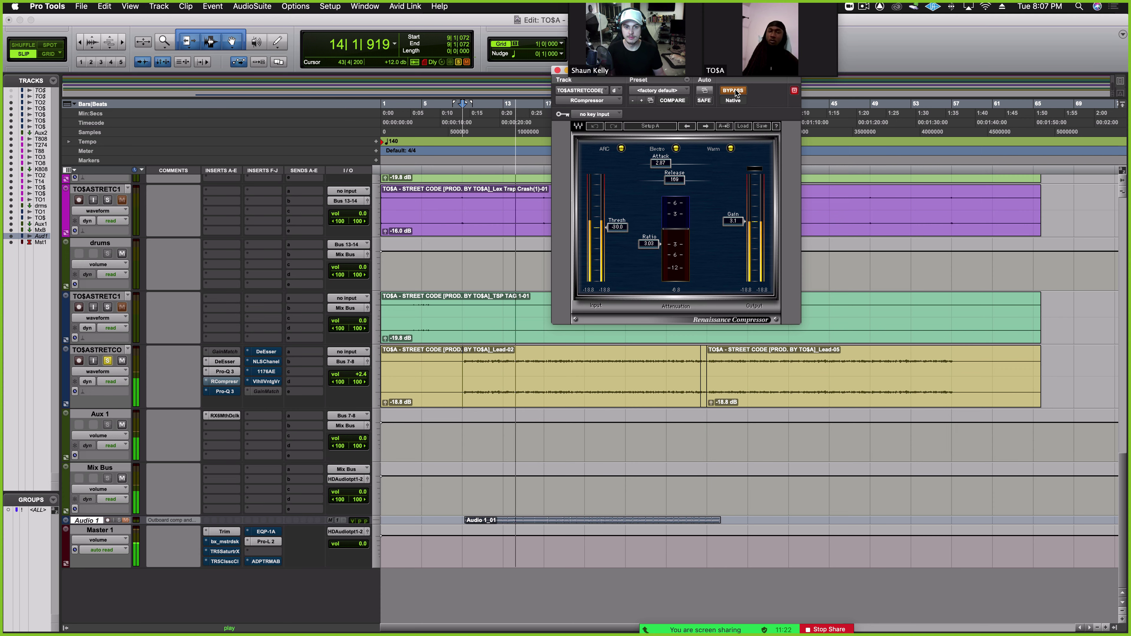
click(735, 89)
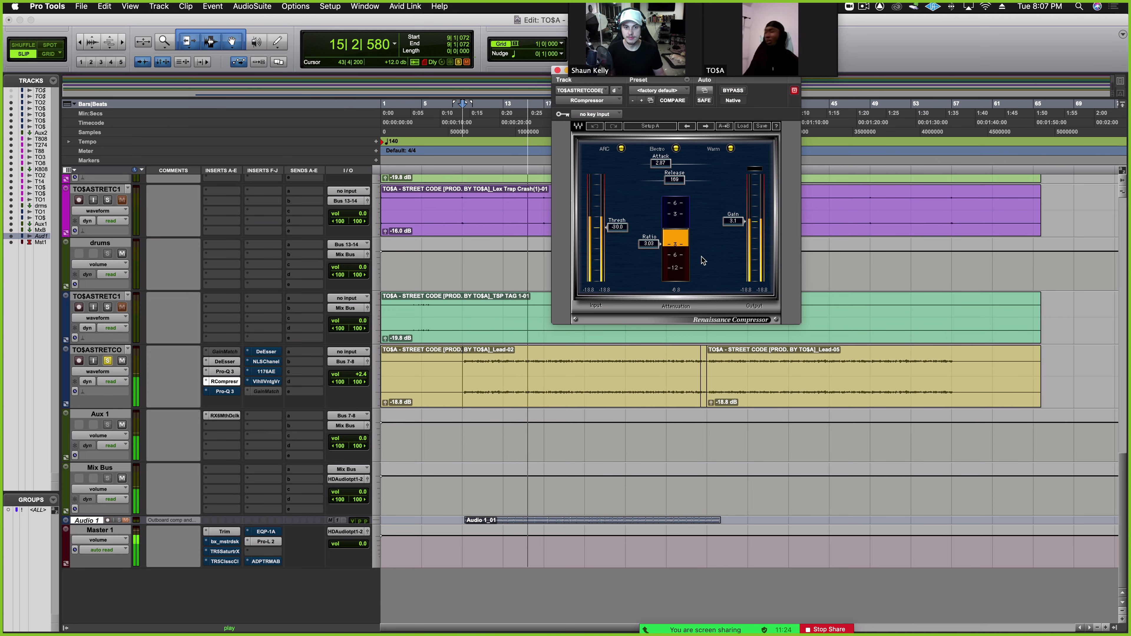
Stop playback, enable and open the second Pro-Q 3 on the lead vocal track, and inspect its high-frequency, low and low-mid bands
key(space)
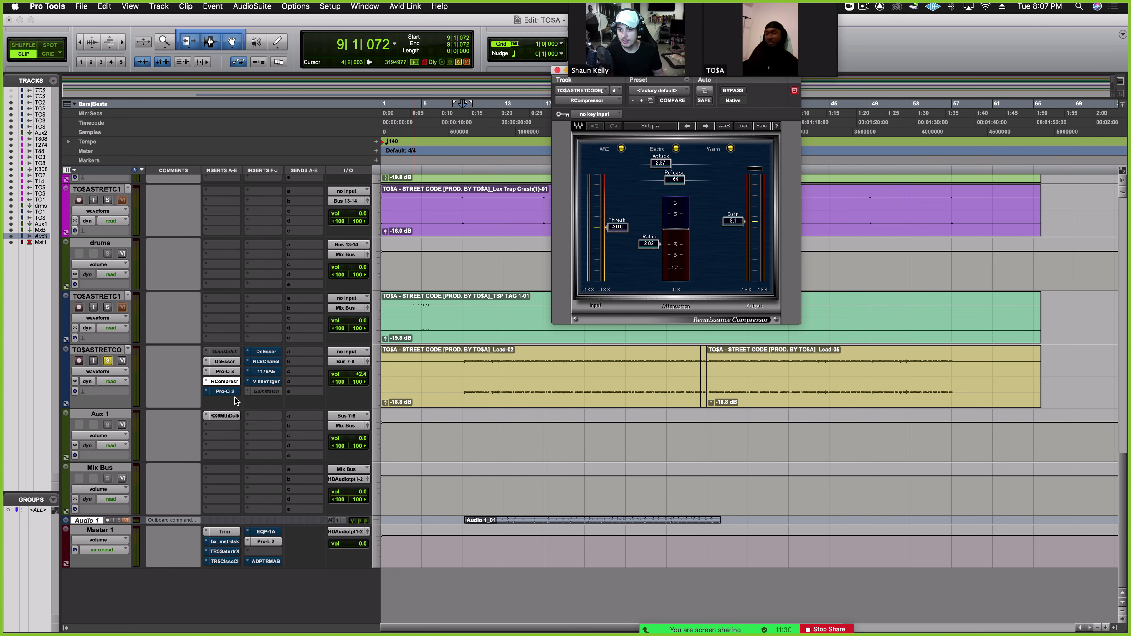
click(225, 391)
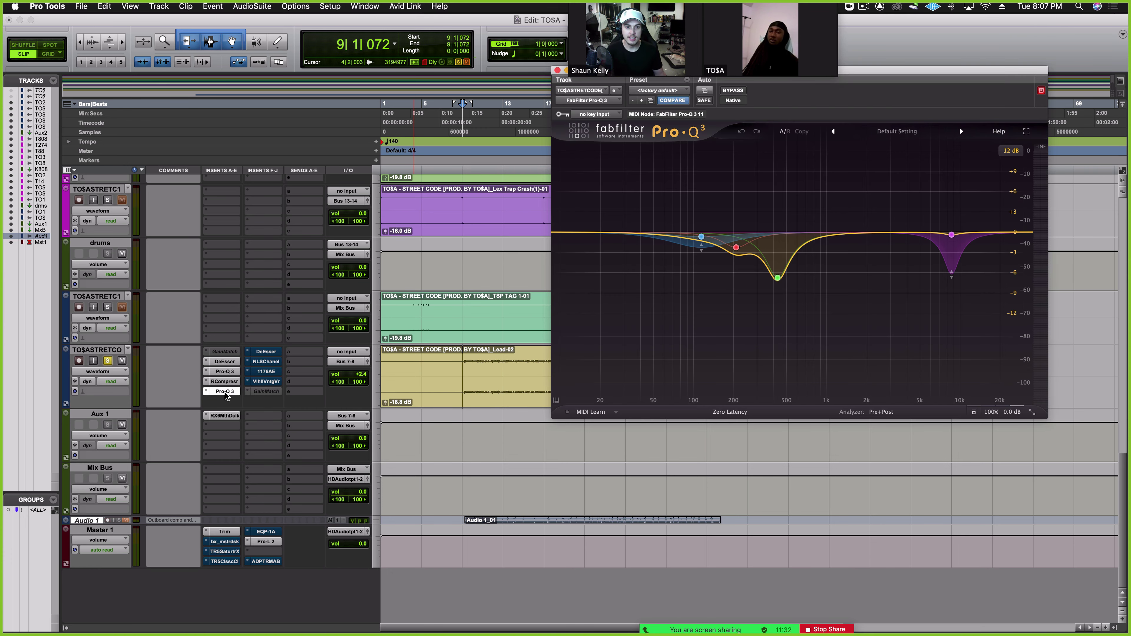
drag(899, 72, 897, 93)
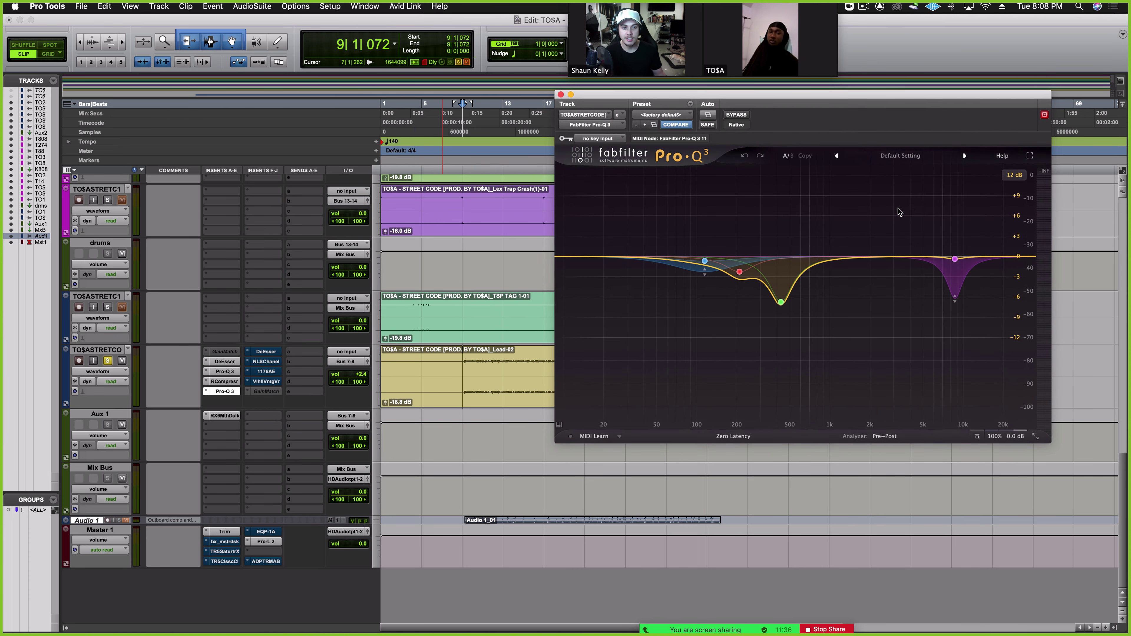
mouse_move(958, 277)
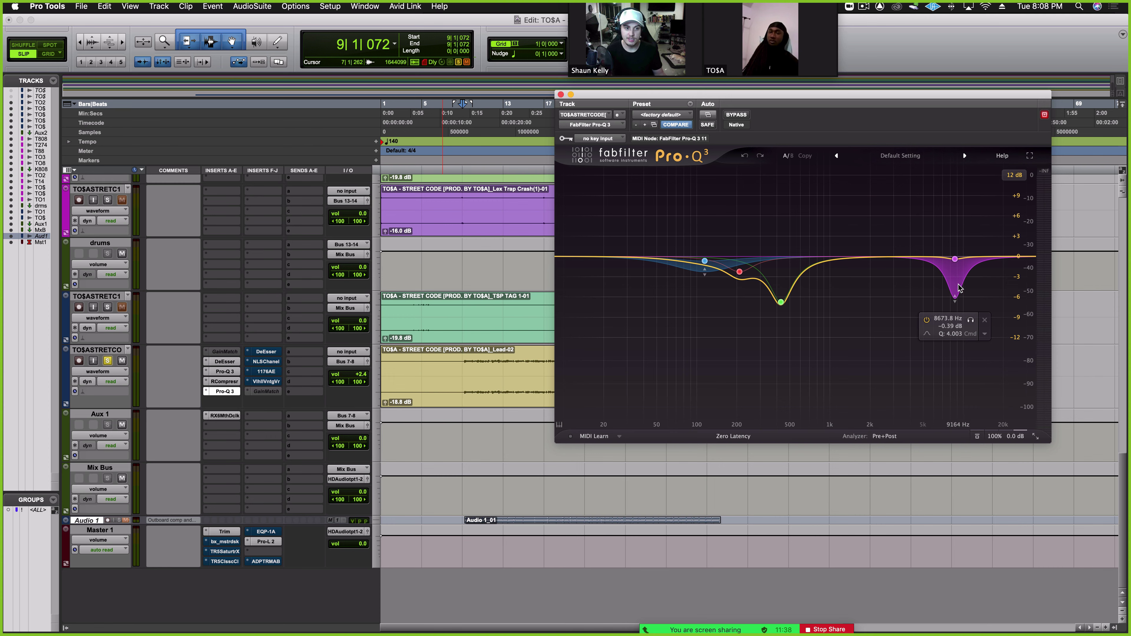
mouse_move(693, 273)
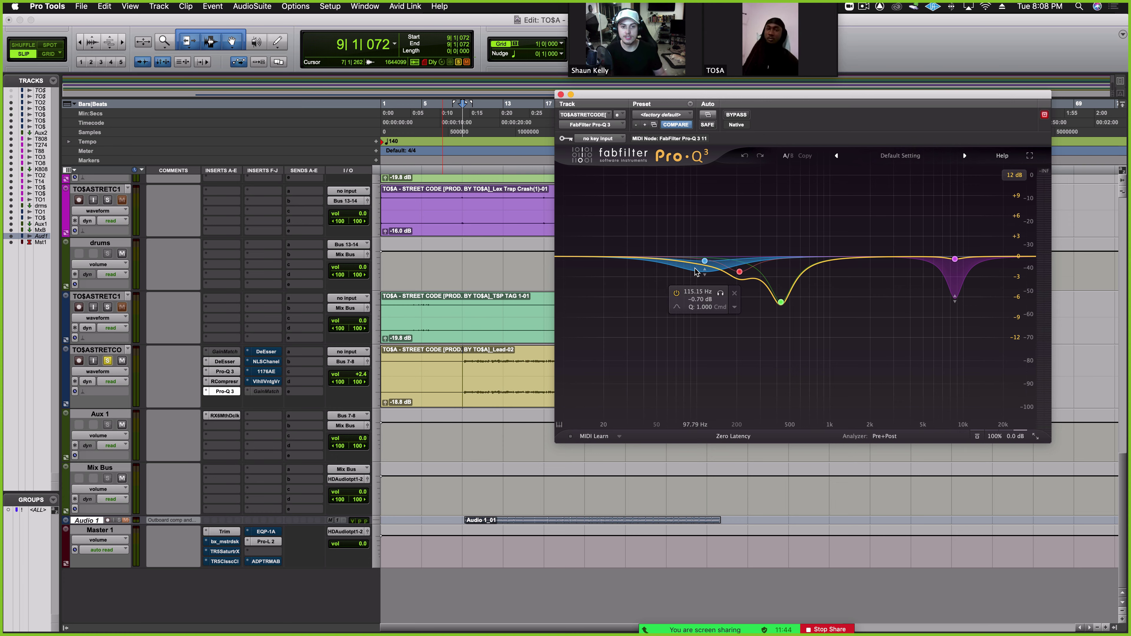
mouse_move(764, 273)
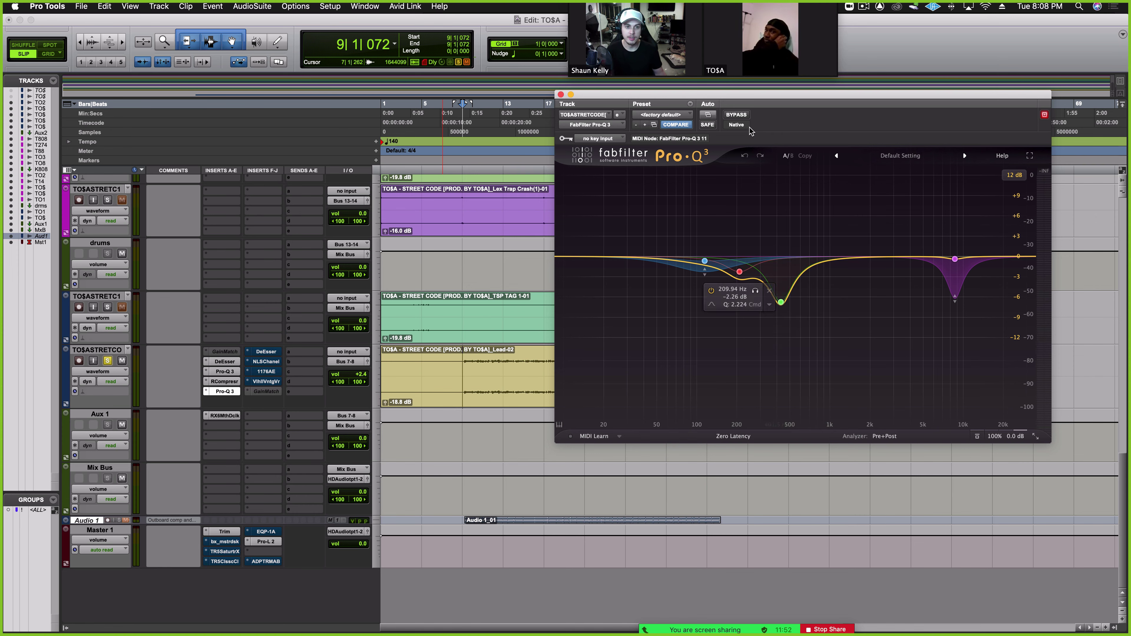
Compare the playing lead vocal with the second Pro-Q 3 bypassed and active
click(736, 115)
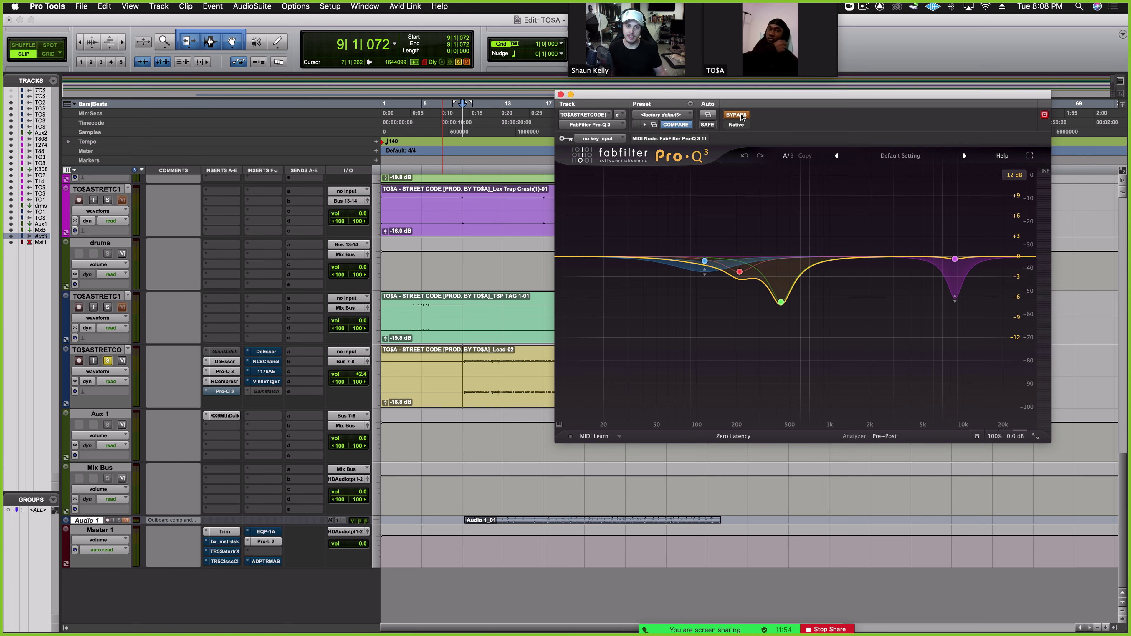
key(space)
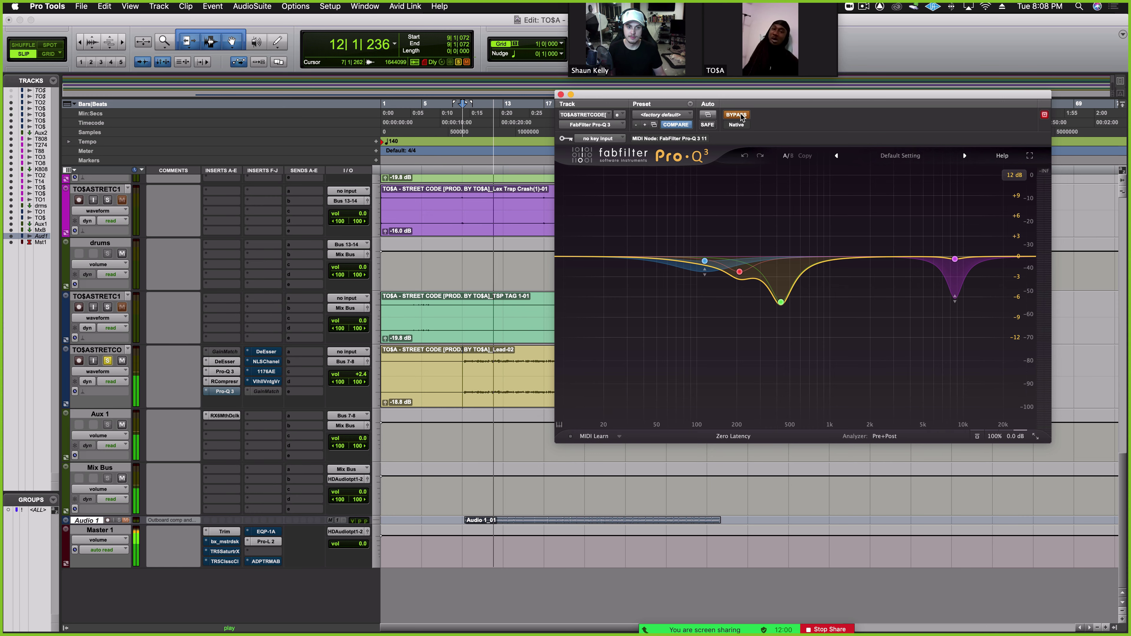
click(736, 115)
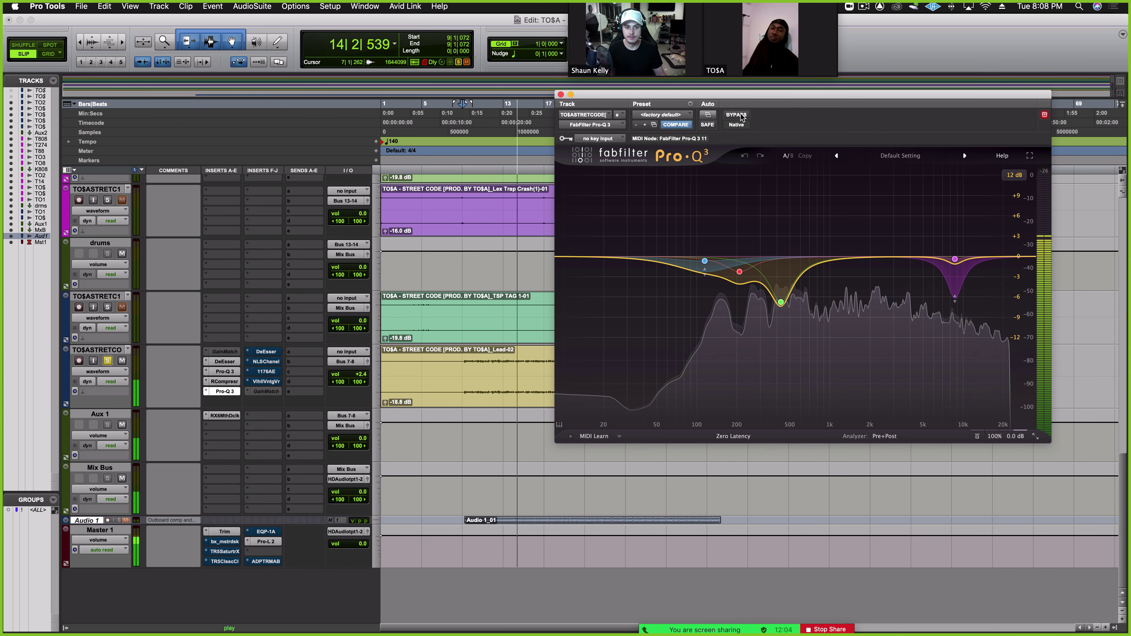
key(space)
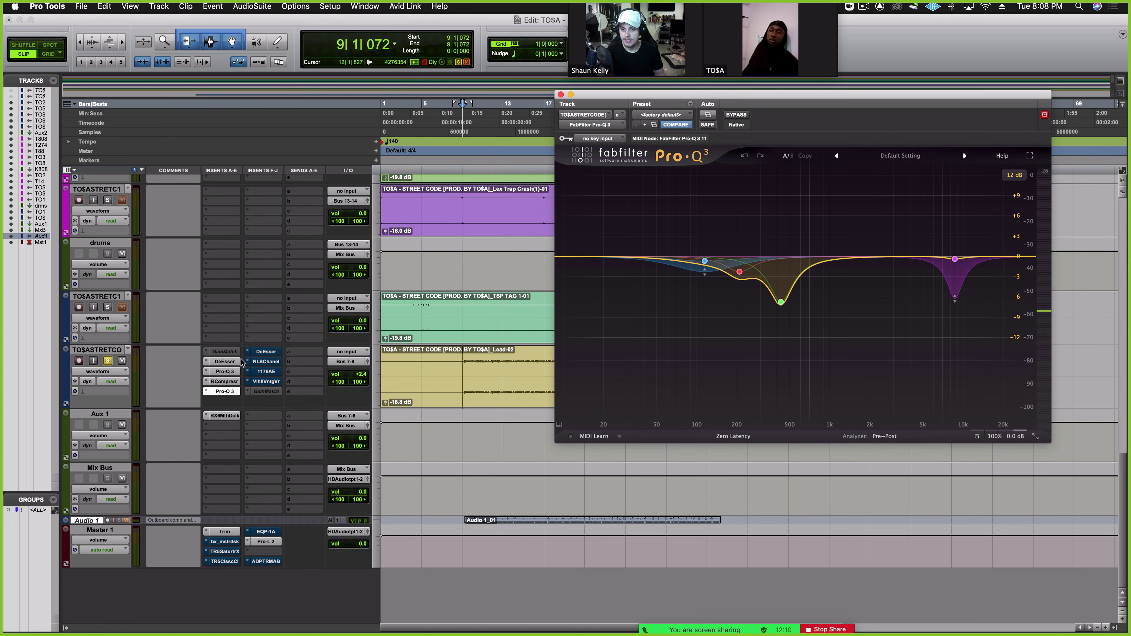
Enable and open the second DeEsser on the lead vocal track, and compare the playing vocal with it active and bypassed
click(266, 352)
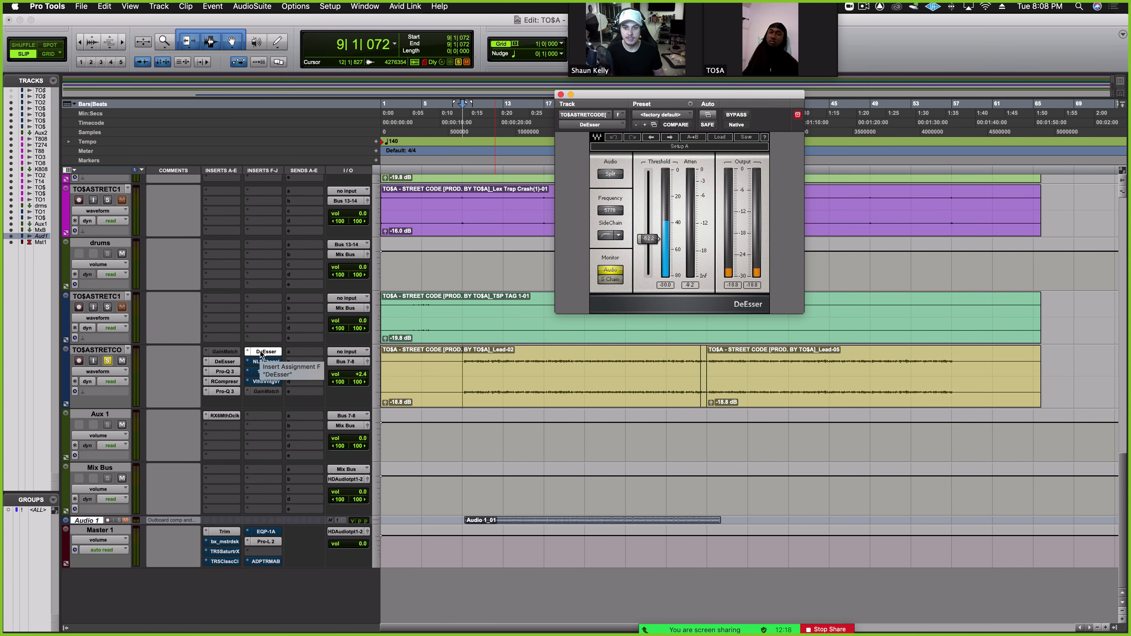
key(space)
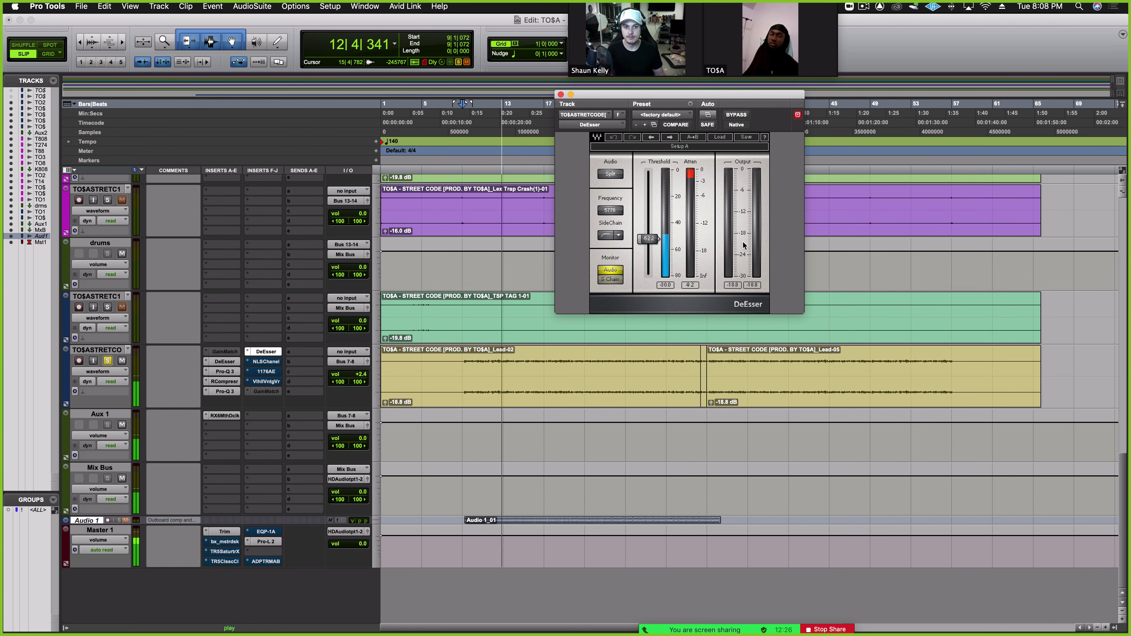
click(729, 115)
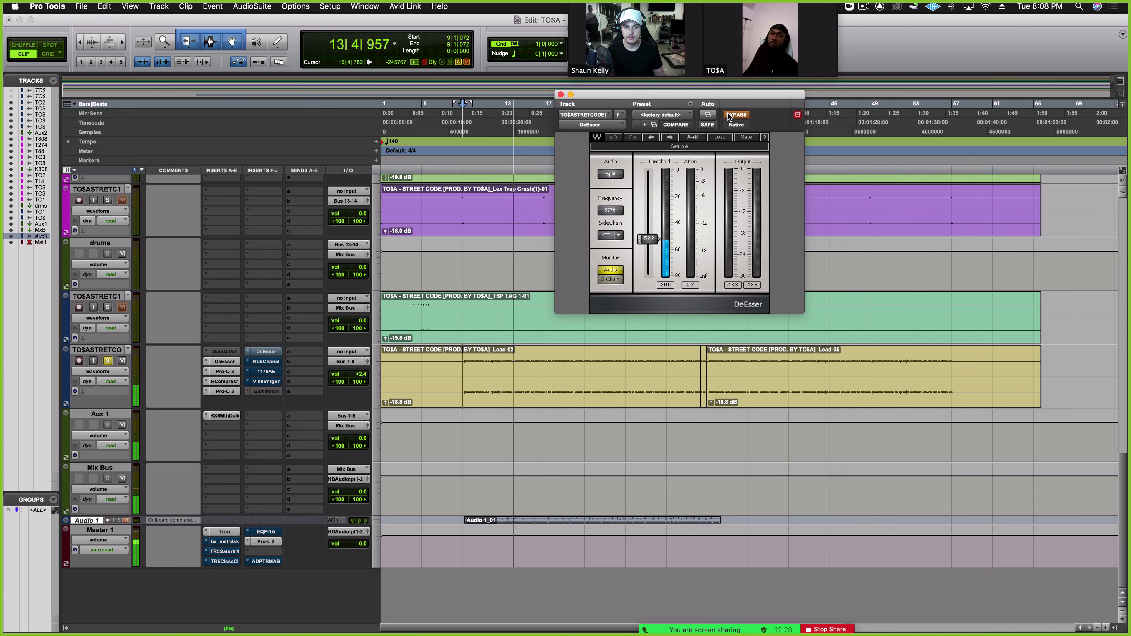
click(729, 116)
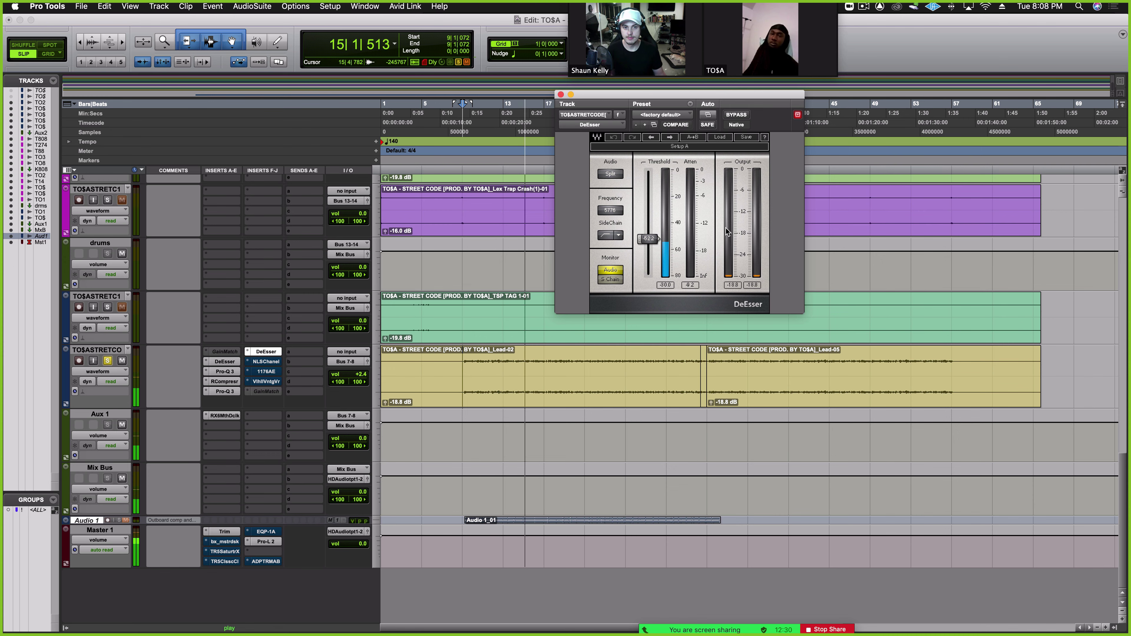
key(space)
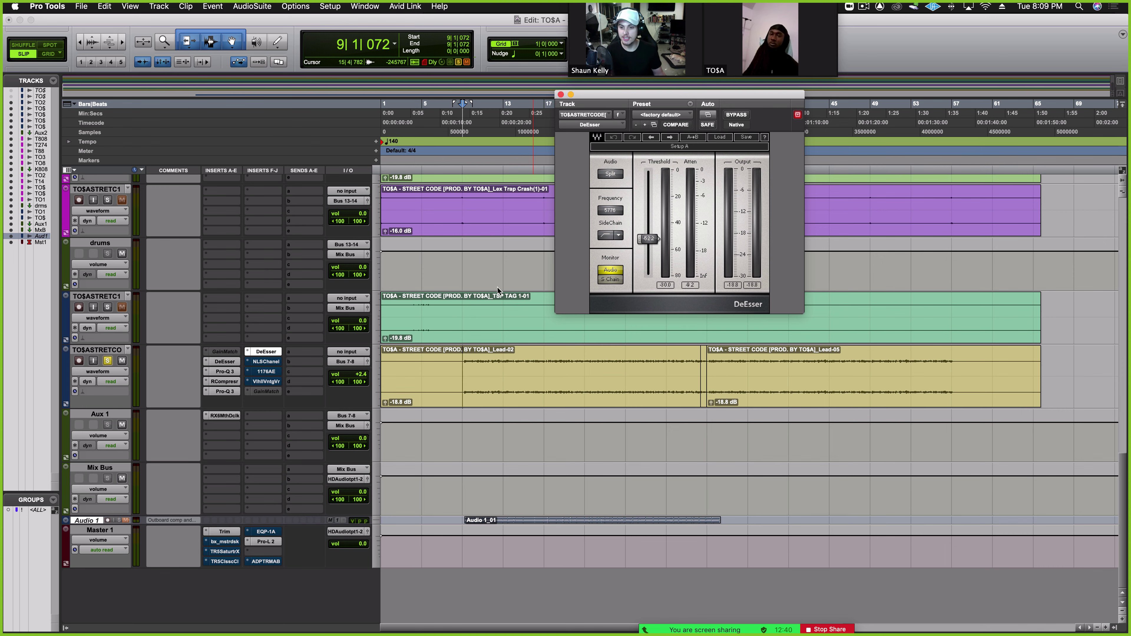
Enable and open the NLS Channel on the lead vocal track, and compare the playing vocal with it bypassed and active
click(267, 363)
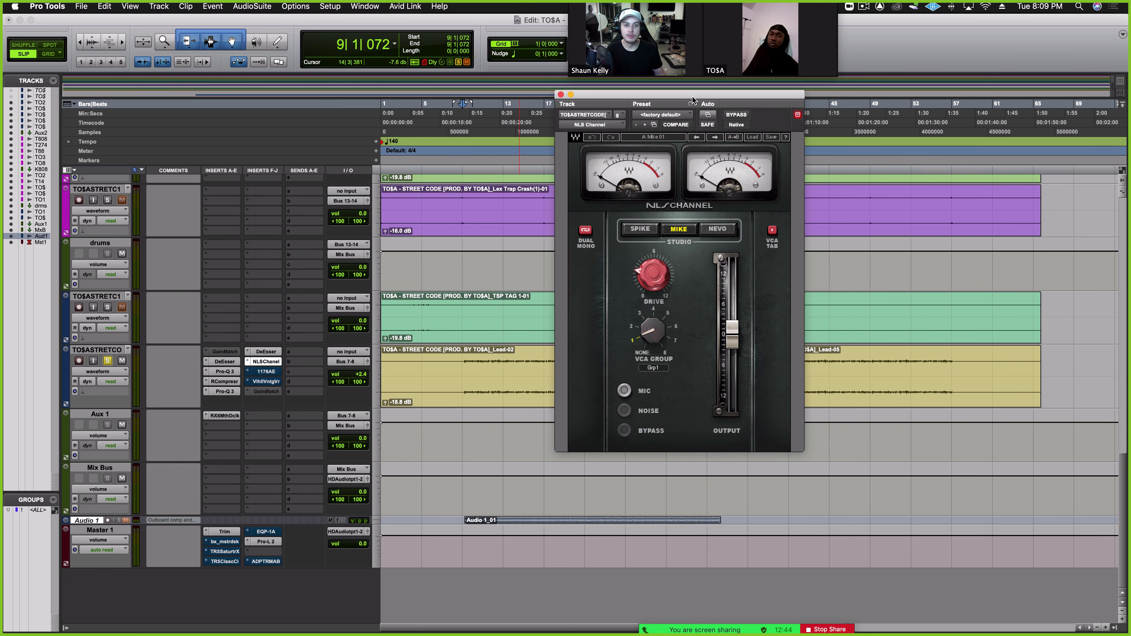
drag(692, 99, 740, 105)
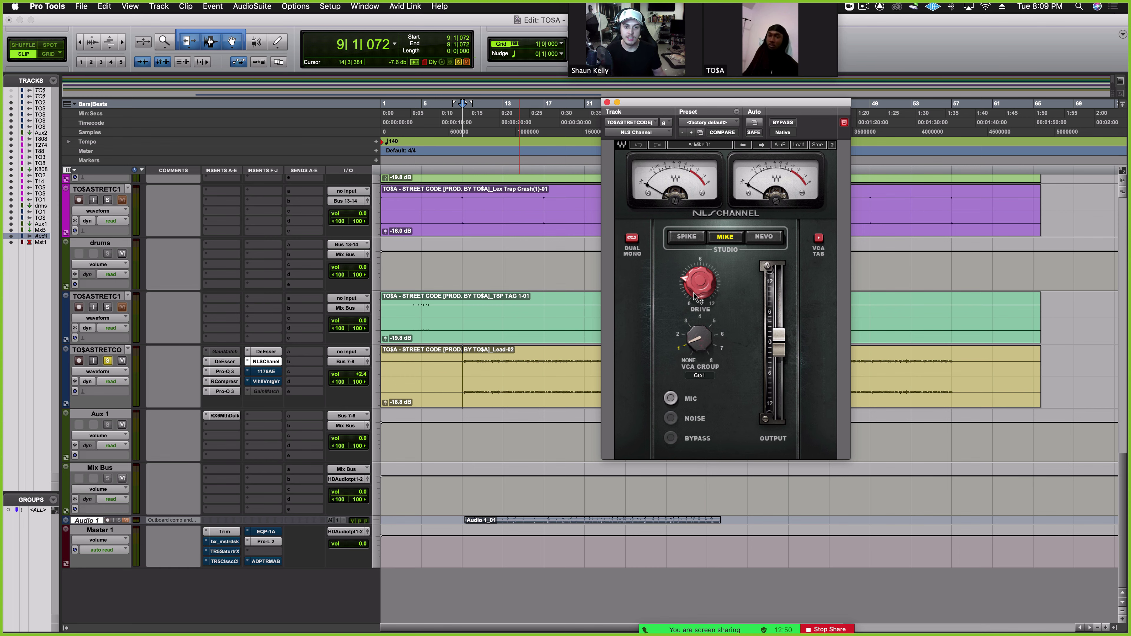
mouse_move(693, 290)
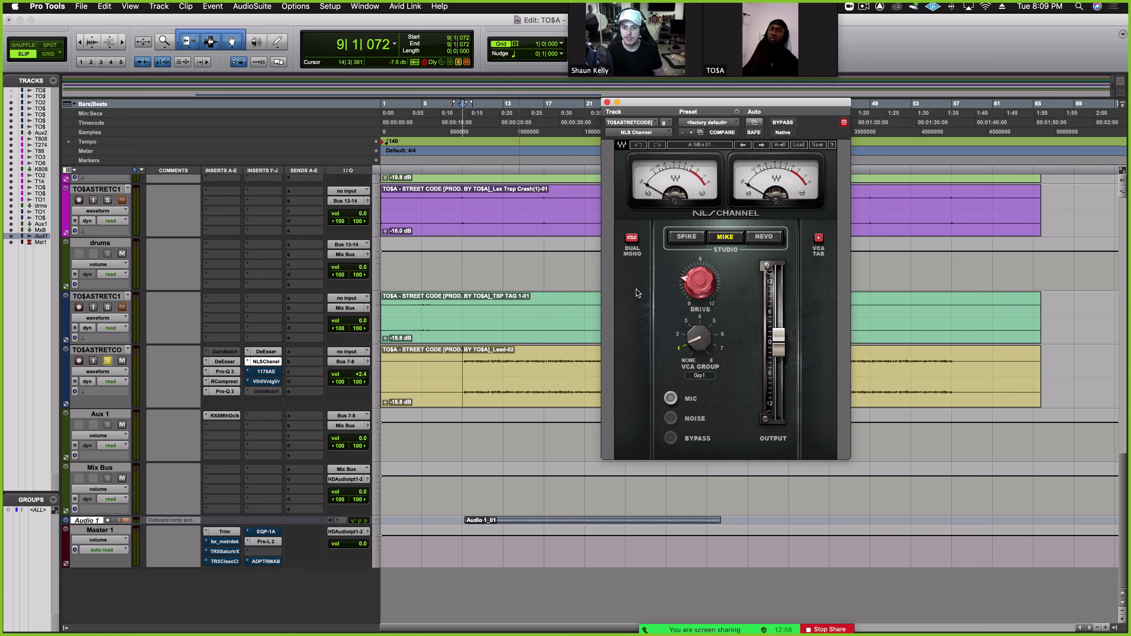
key(space)
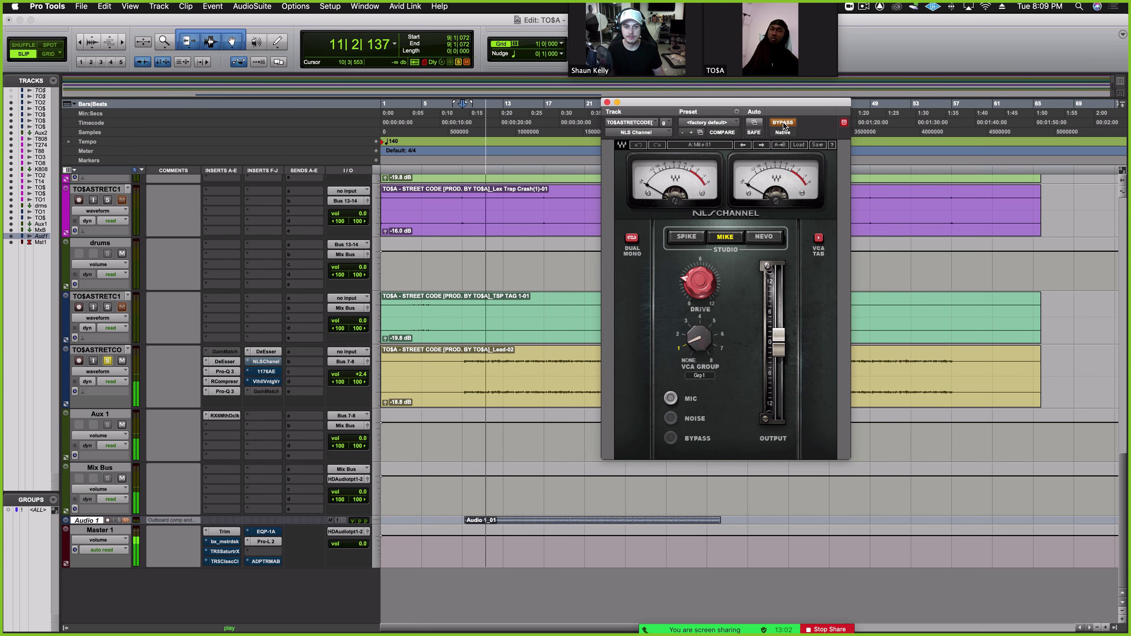
click(783, 124)
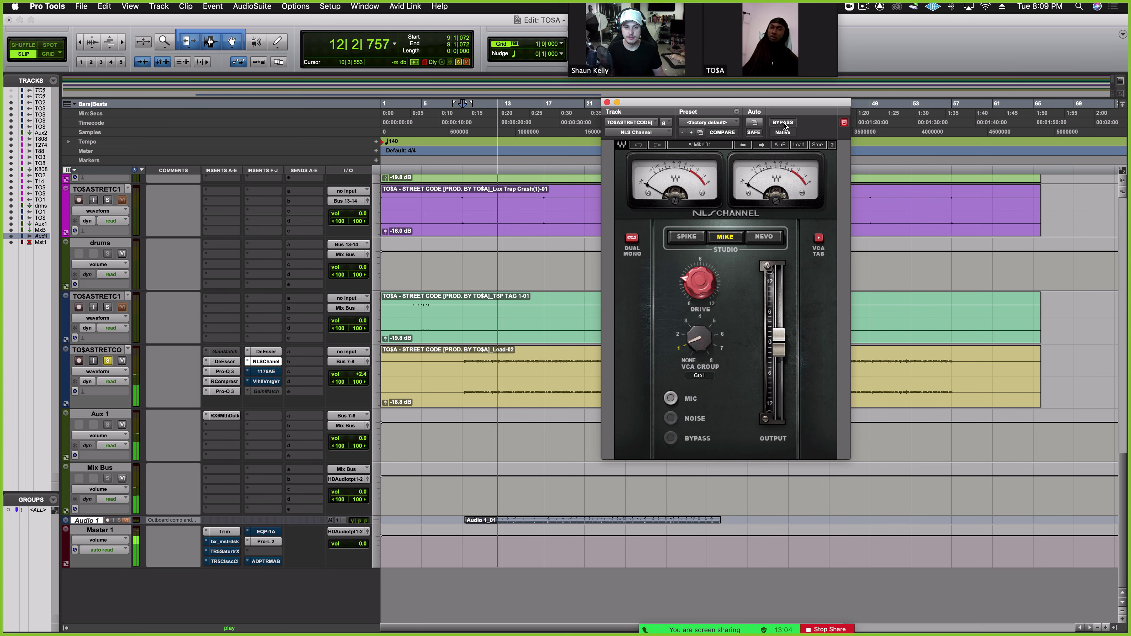
click(783, 124)
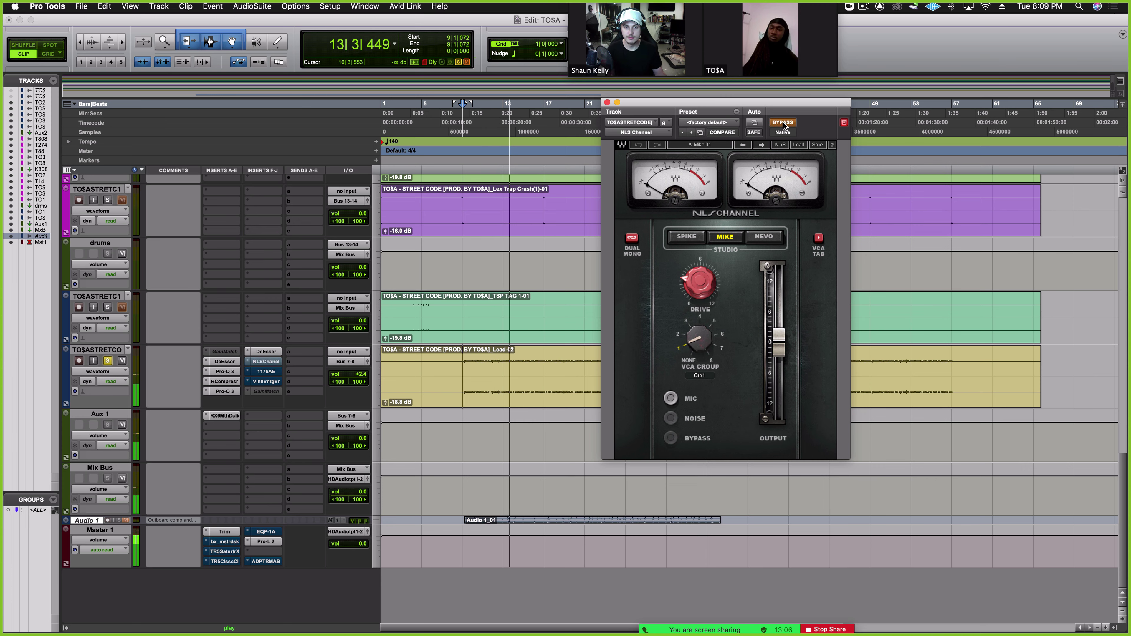
click(783, 123)
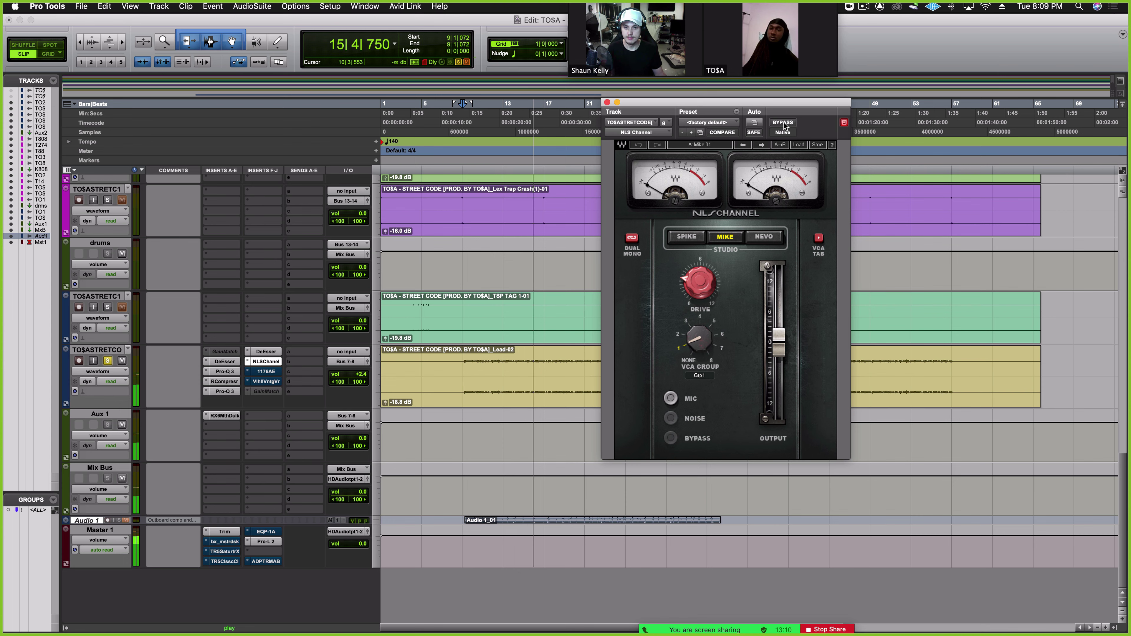
key(space)
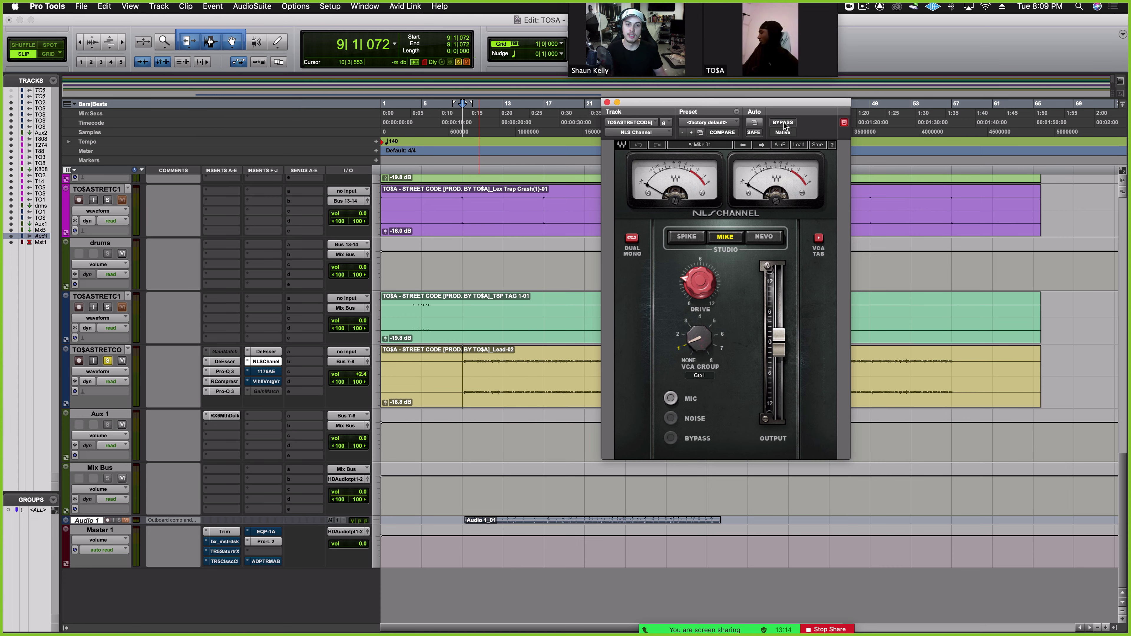
Audition the NLS Channel's Drive control during playback, leave it at 2.8, and close the plug-in
key(space)
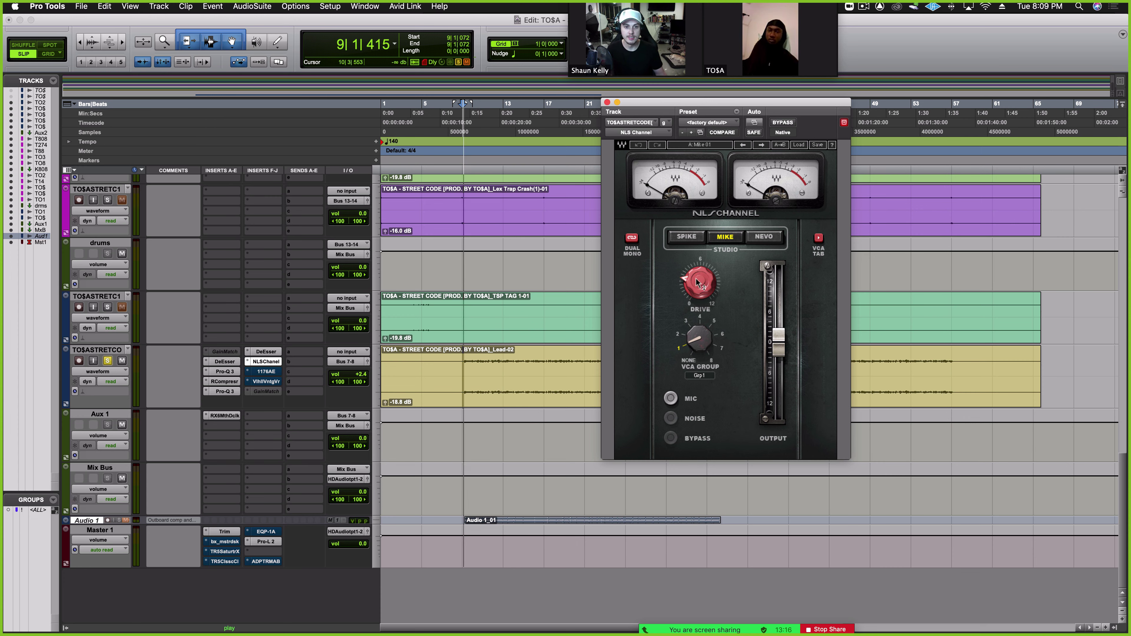
mouse_move(696, 283)
mouse_down()
mouse_move(695, 245)
mouse_move(698, 287)
mouse_up()
key(space)
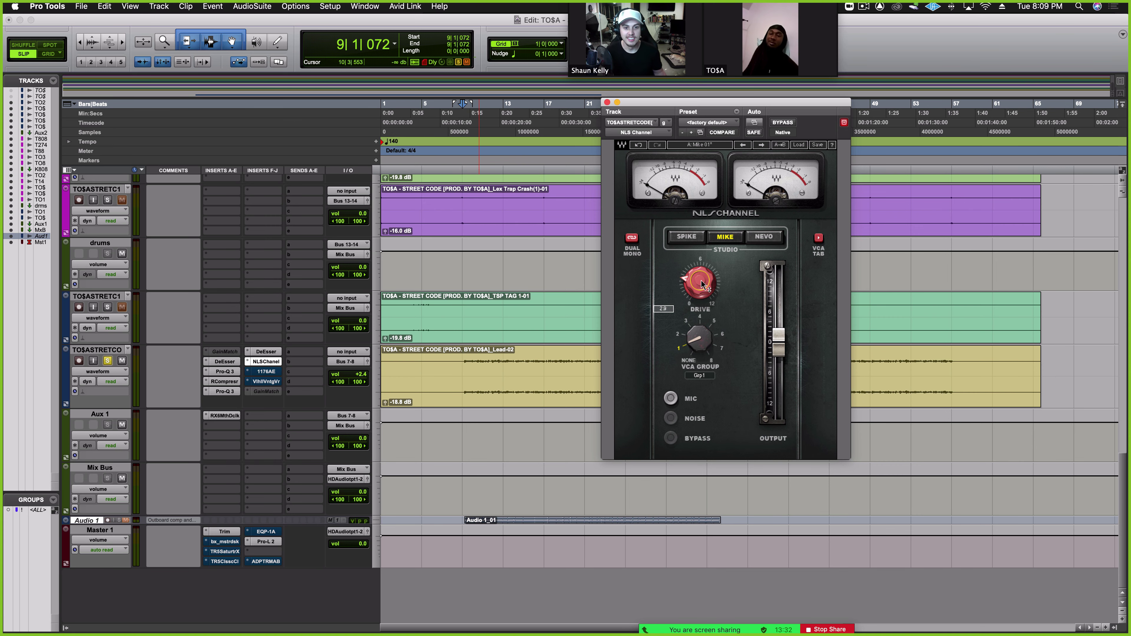
click(606, 102)
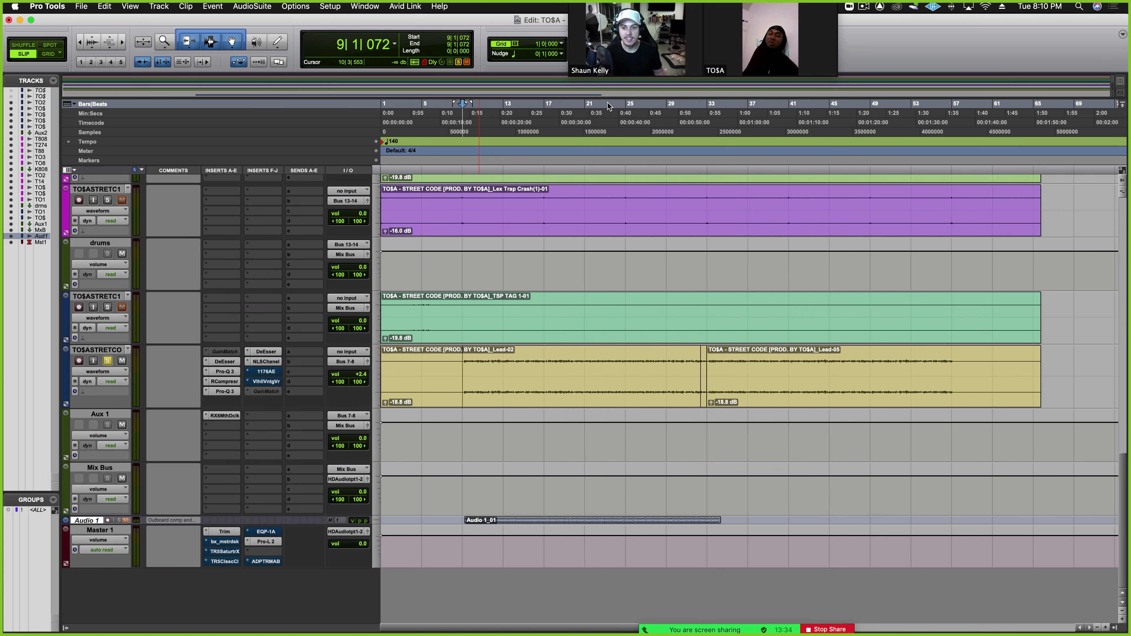
Enable and open the 1176AE on the lead vocal track, and compare the playing vocal with the limiter active and bypassed
click(264, 371)
drag(714, 106, 537, 127)
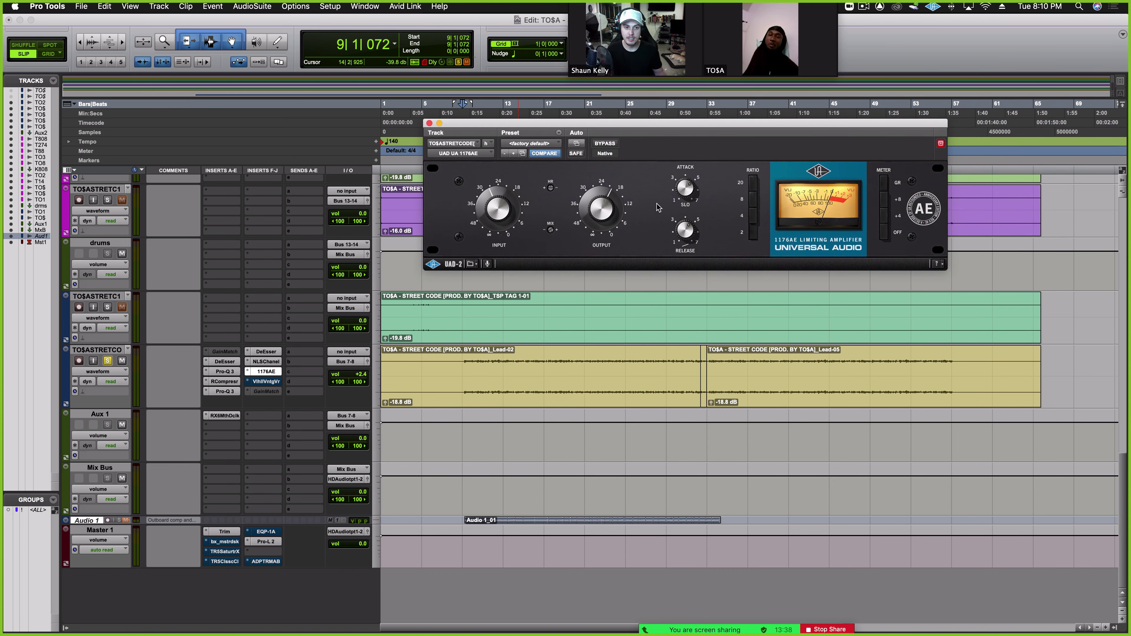
key(space)
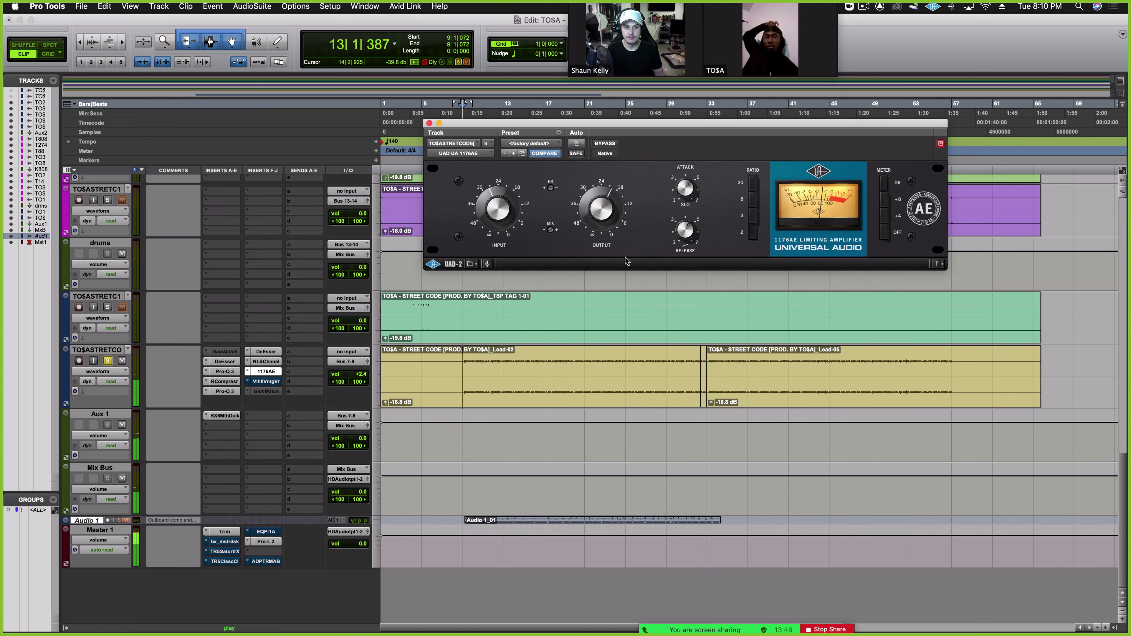
click(613, 144)
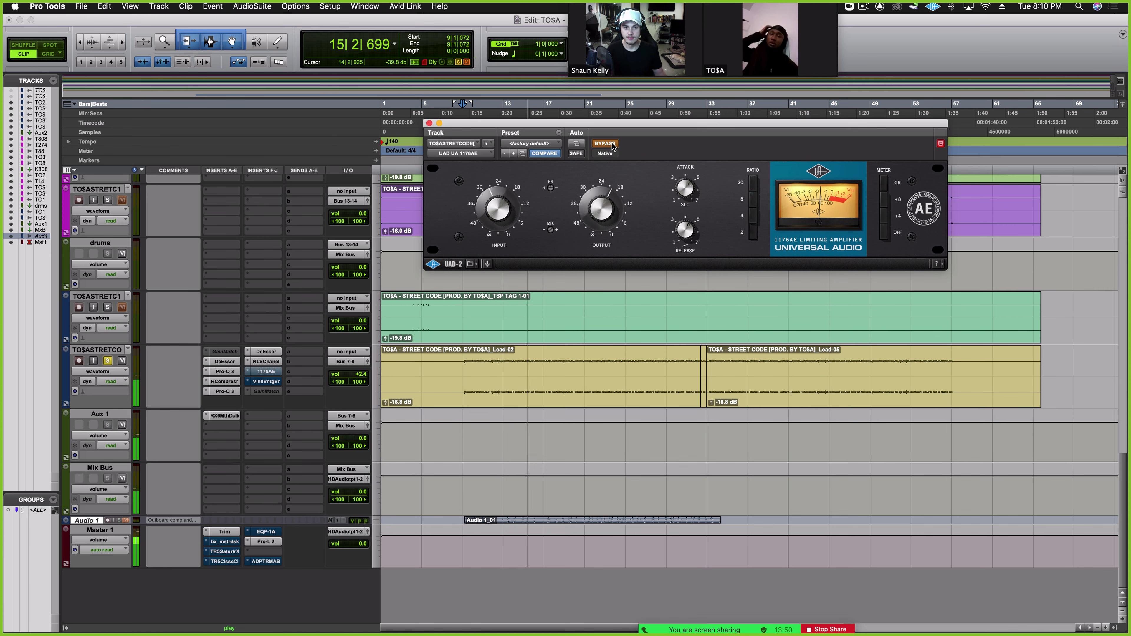
click(613, 144)
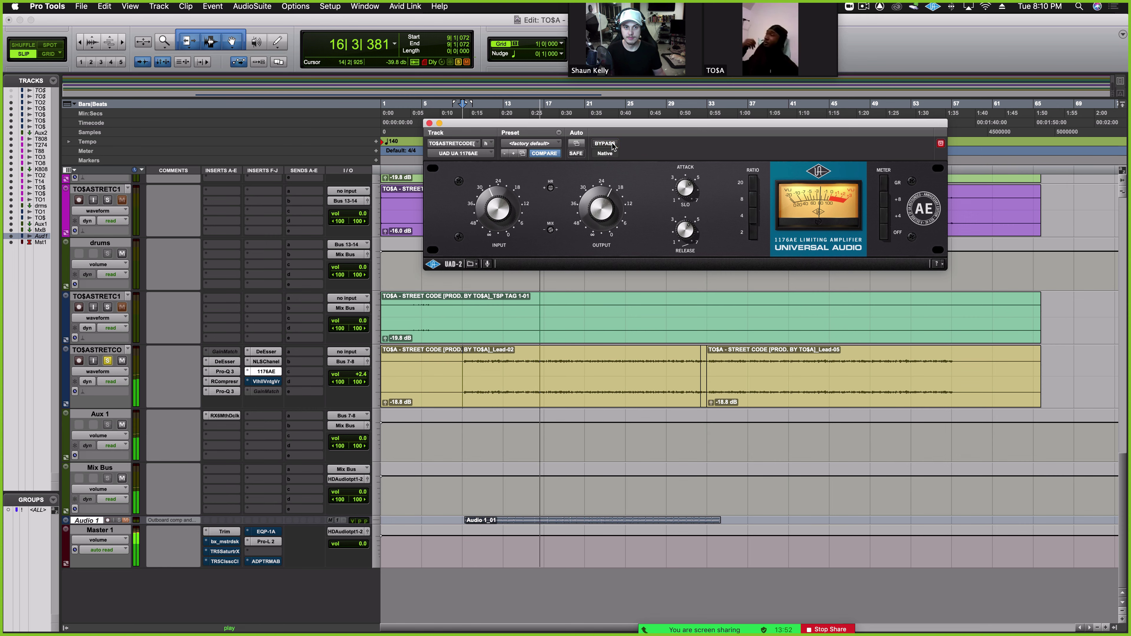
key(space)
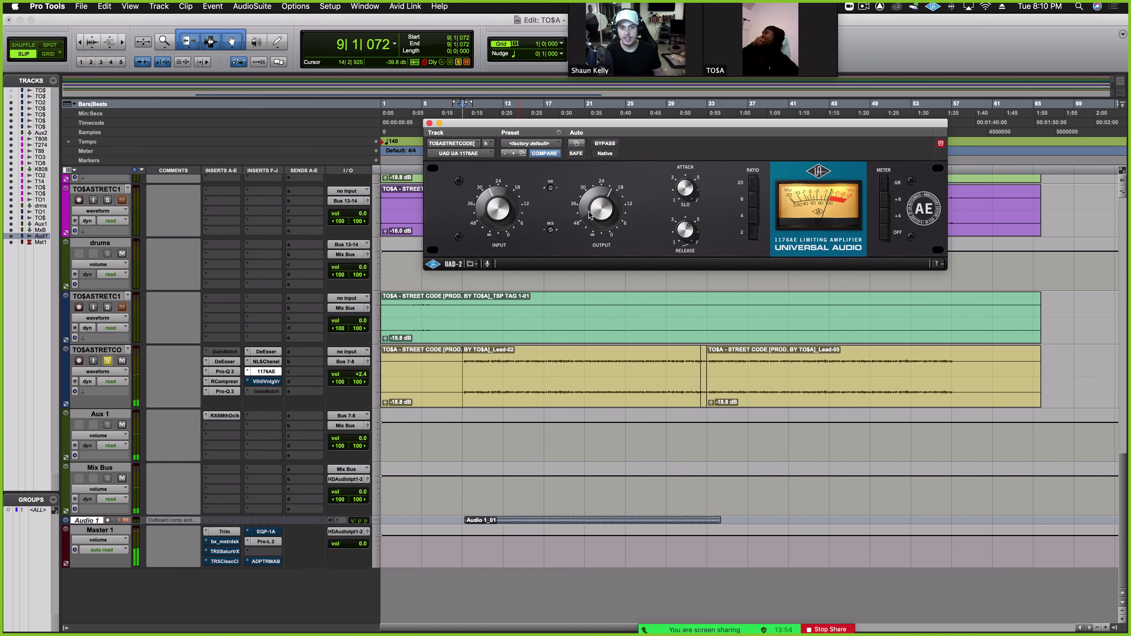
Enable and open ValhallaVintageVerb on the lead vocal track, and compare the playing vocal with the reverb active and bypassed
super+click(273, 383)
click(272, 382)
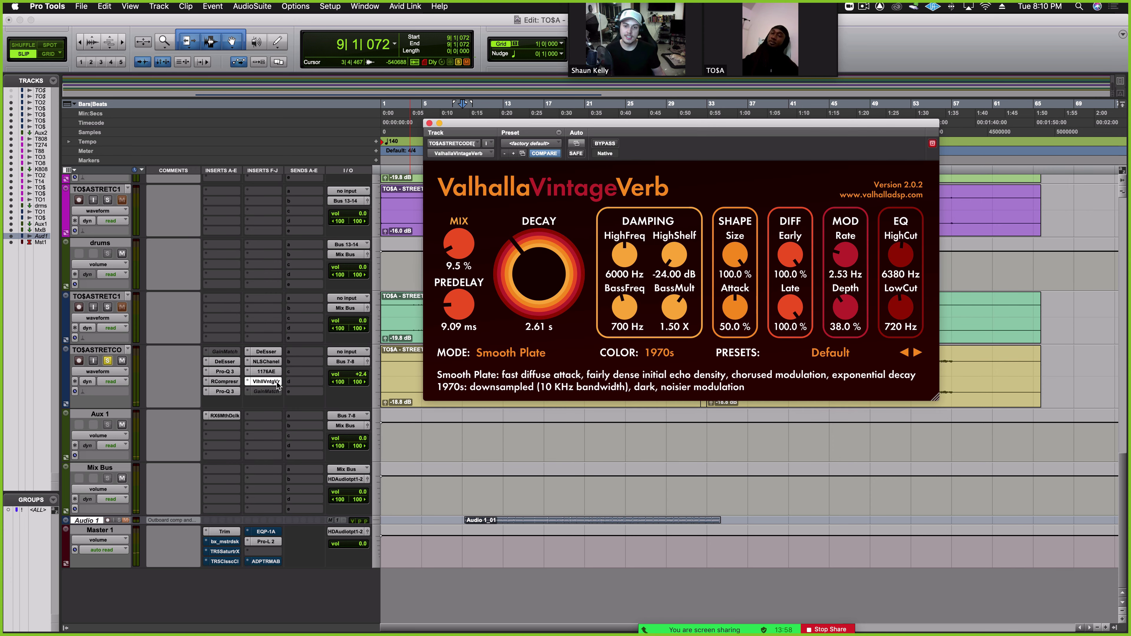
drag(605, 122, 625, 87)
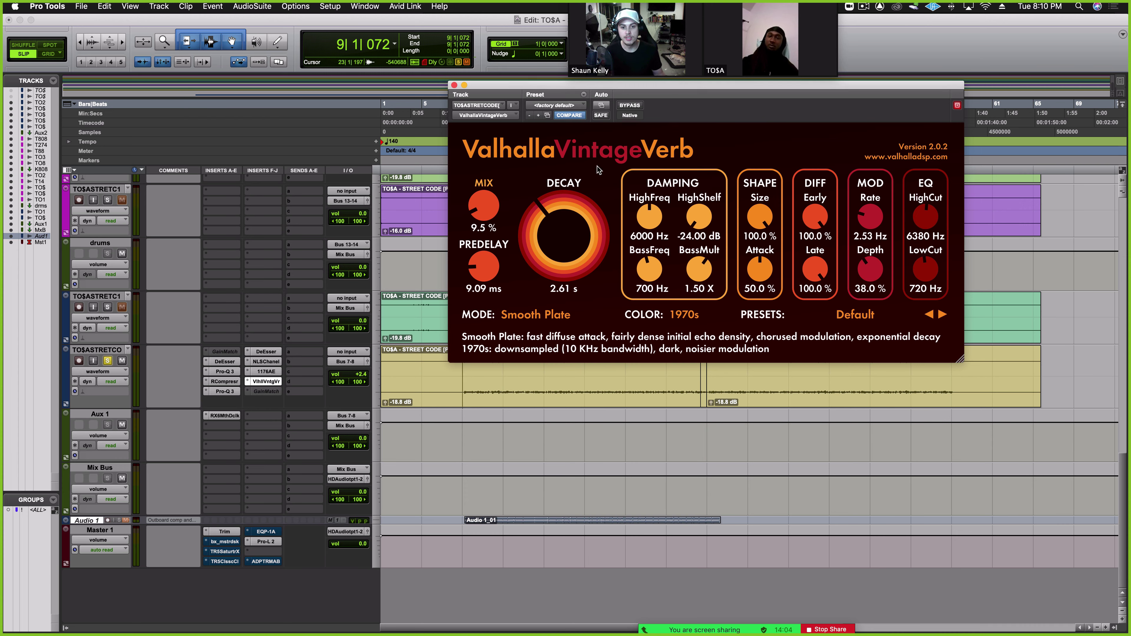
key(space)
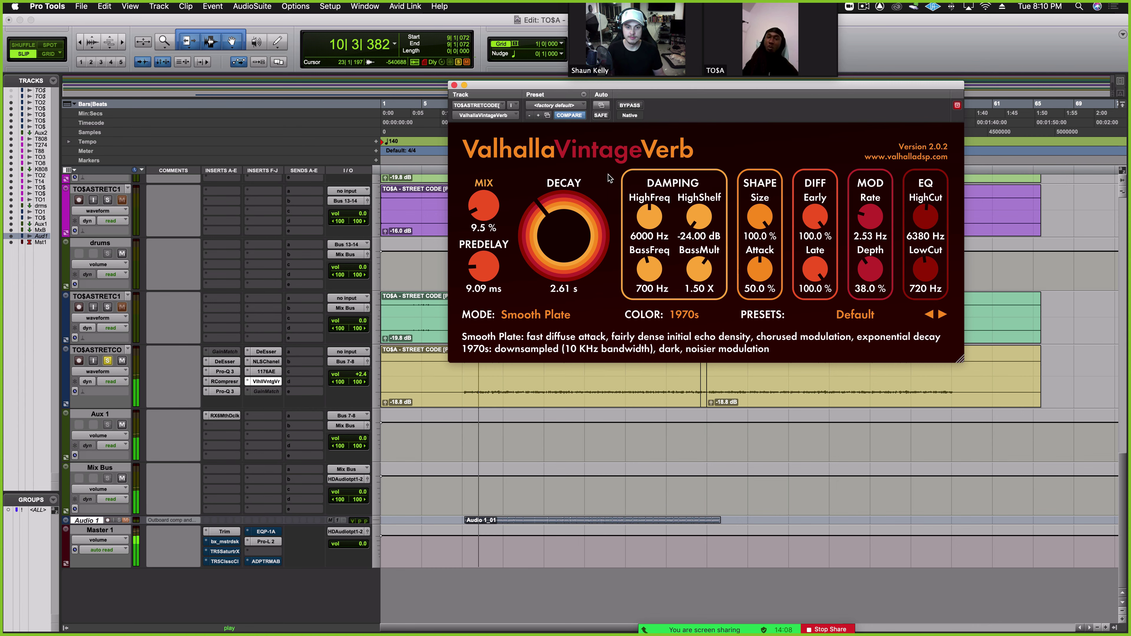
click(636, 107)
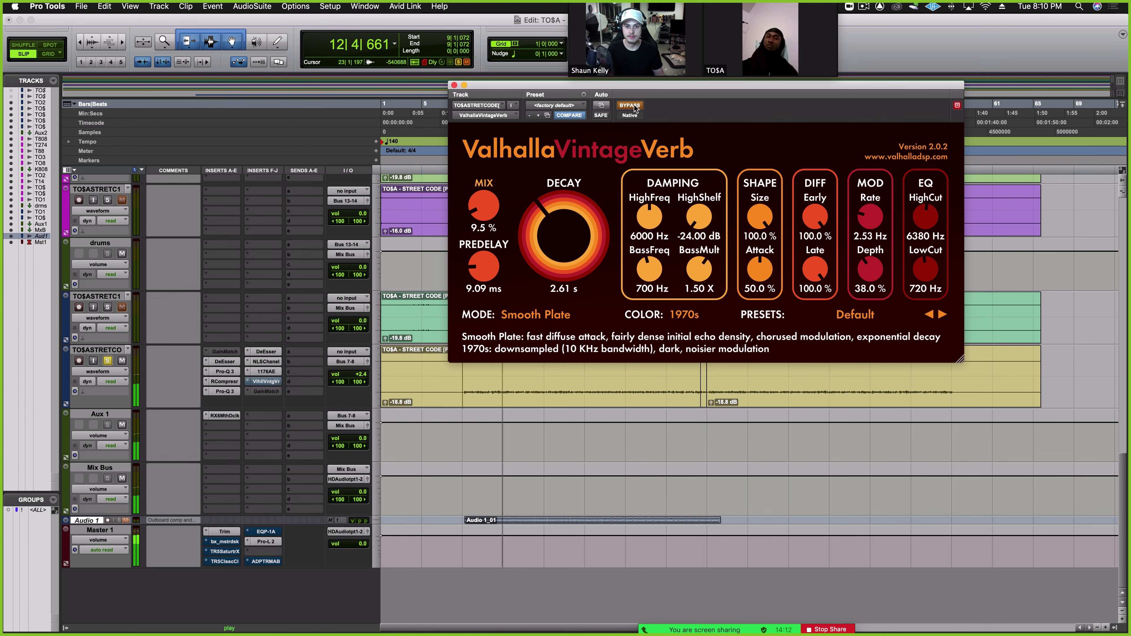
click(636, 107)
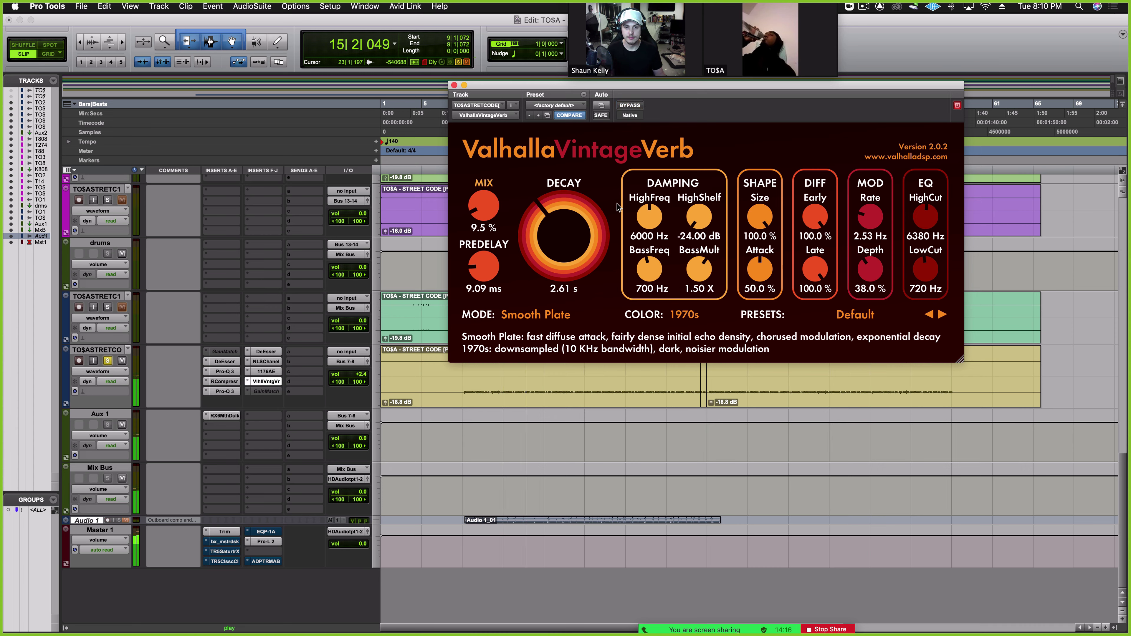
key(space)
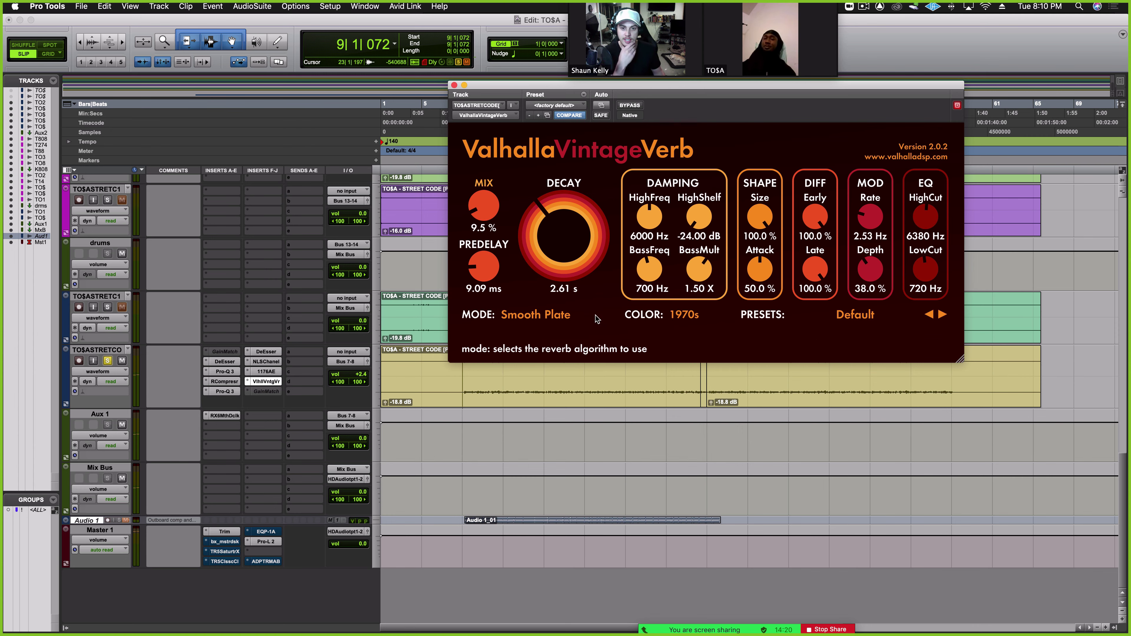
Review the reverb's available modes, keep Smooth Plate, check its EQ cut settings, and close the plug-in
click(556, 317)
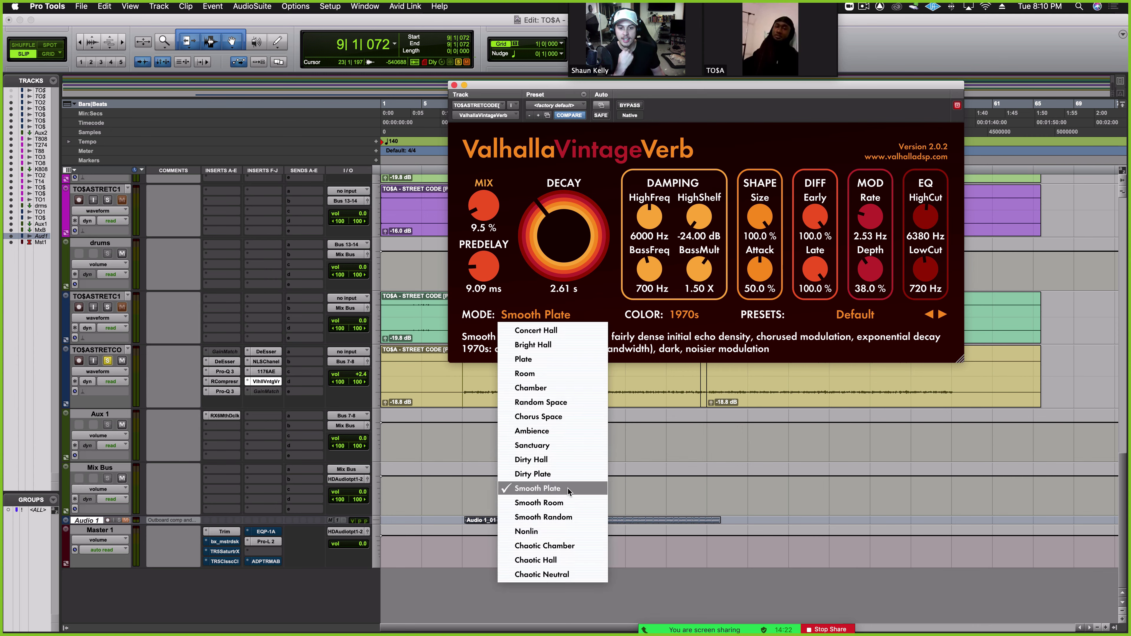
click(612, 315)
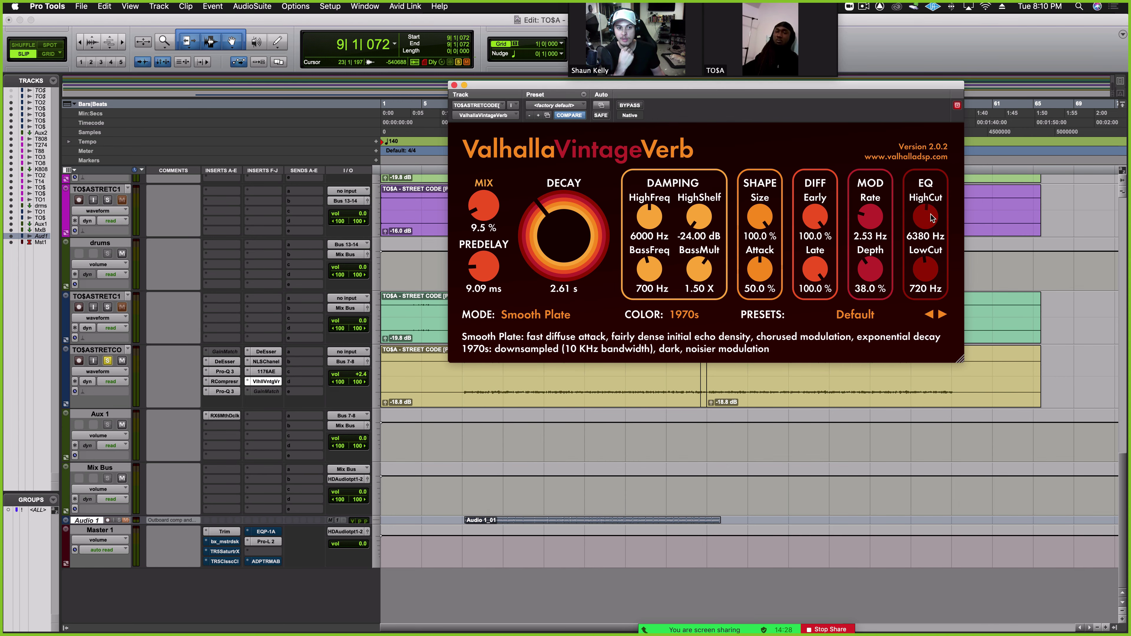
click(931, 277)
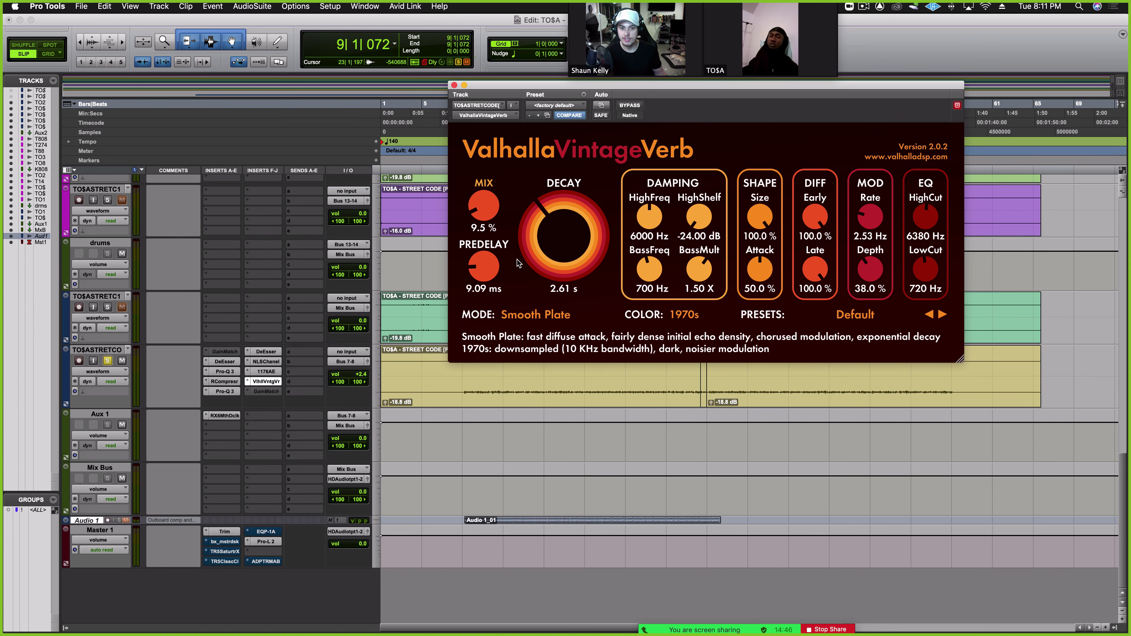
scroll(325, 355, up, 5)
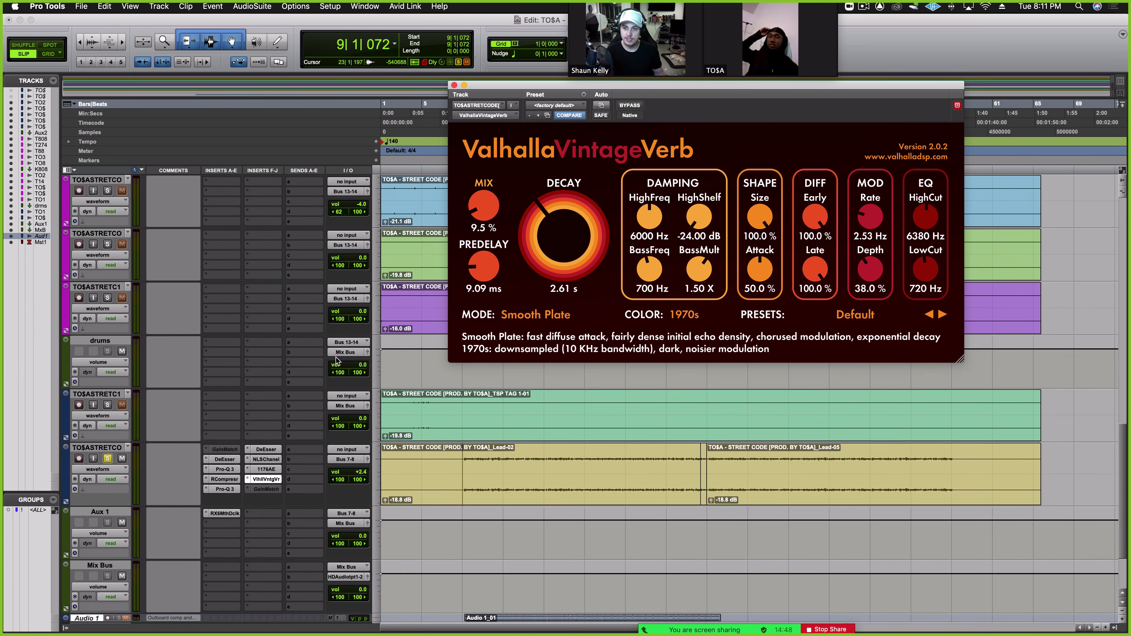
click(454, 85)
scroll(383, 310, up, 1)
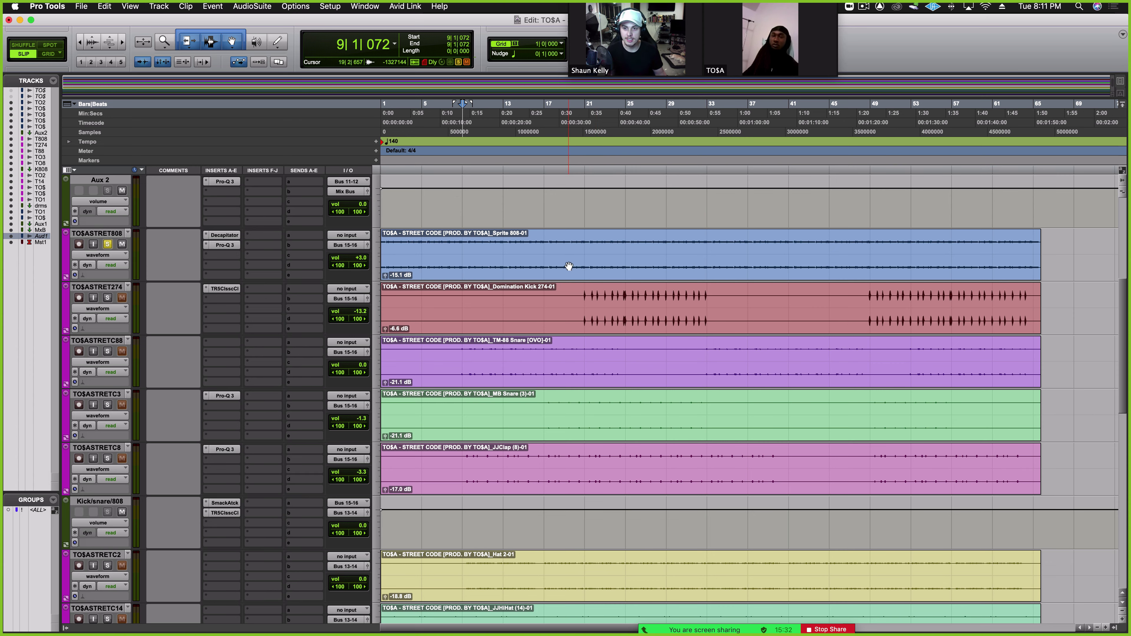
Compare the soloed 808 during playback with Decapitator and Pro-Q 3 both bypassed and both active
super+click(230, 245)
key(space)
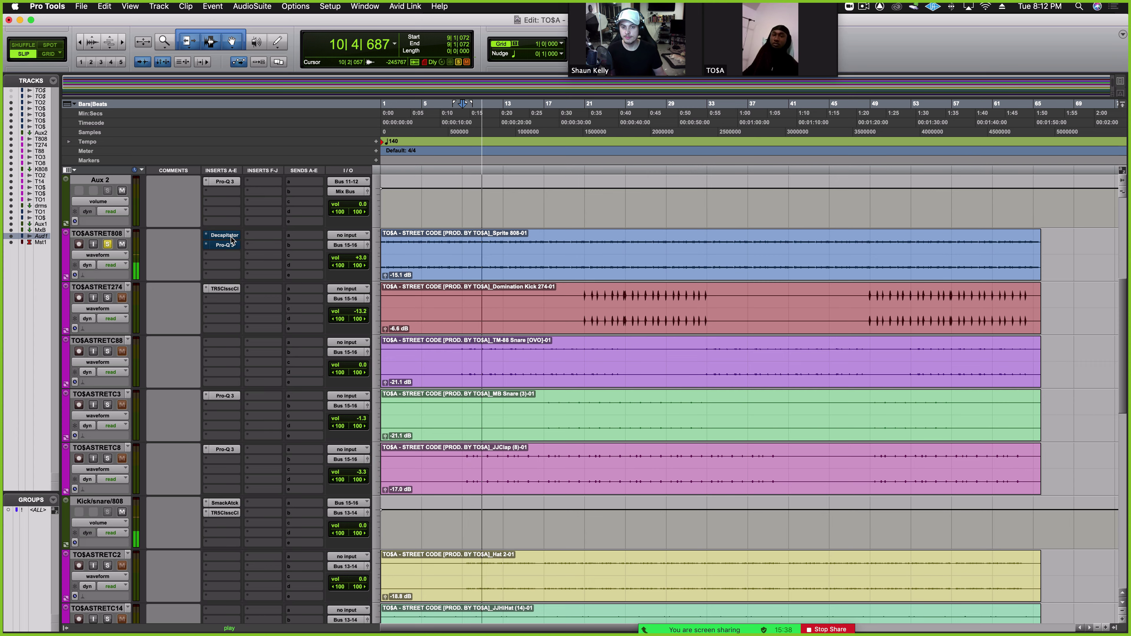
key(space)
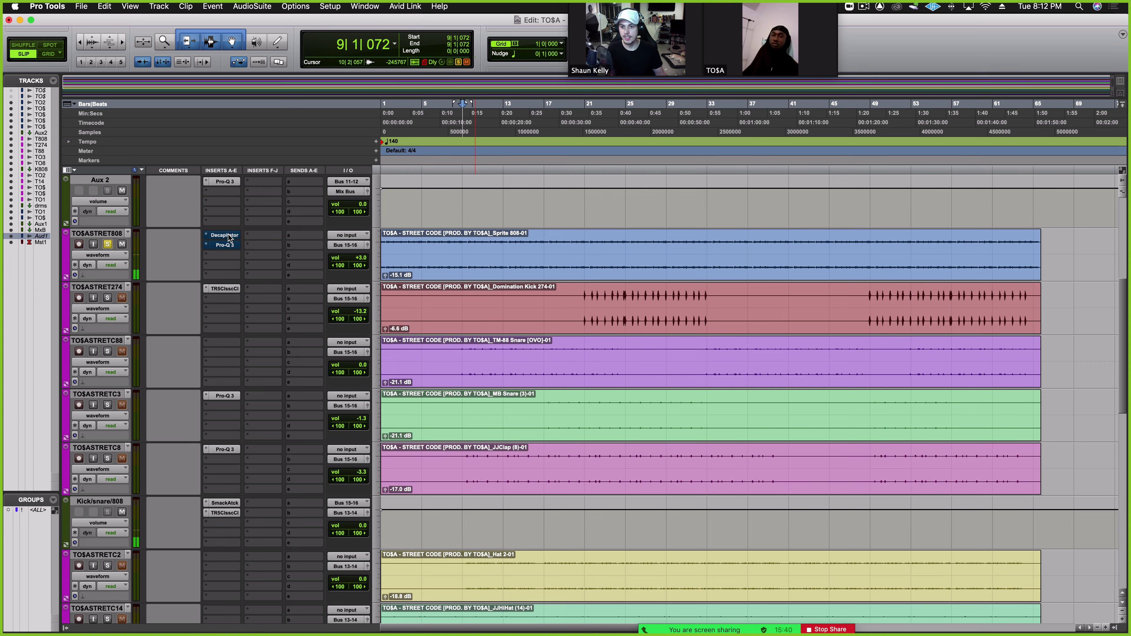
super+click(228, 235)
super+click(231, 246)
key(space)
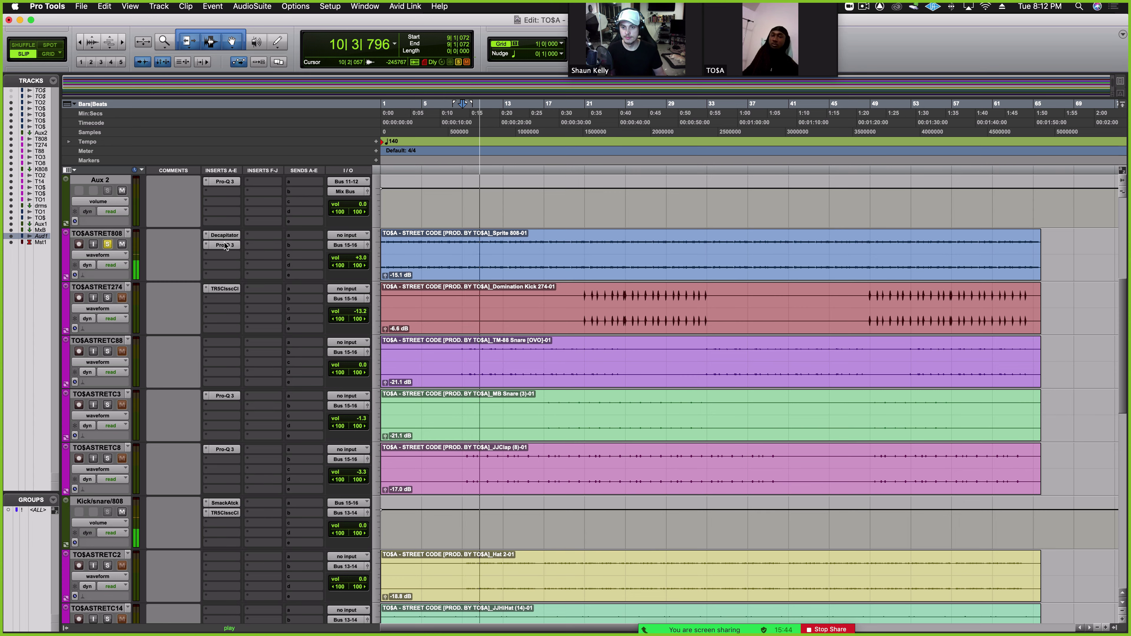
key(space)
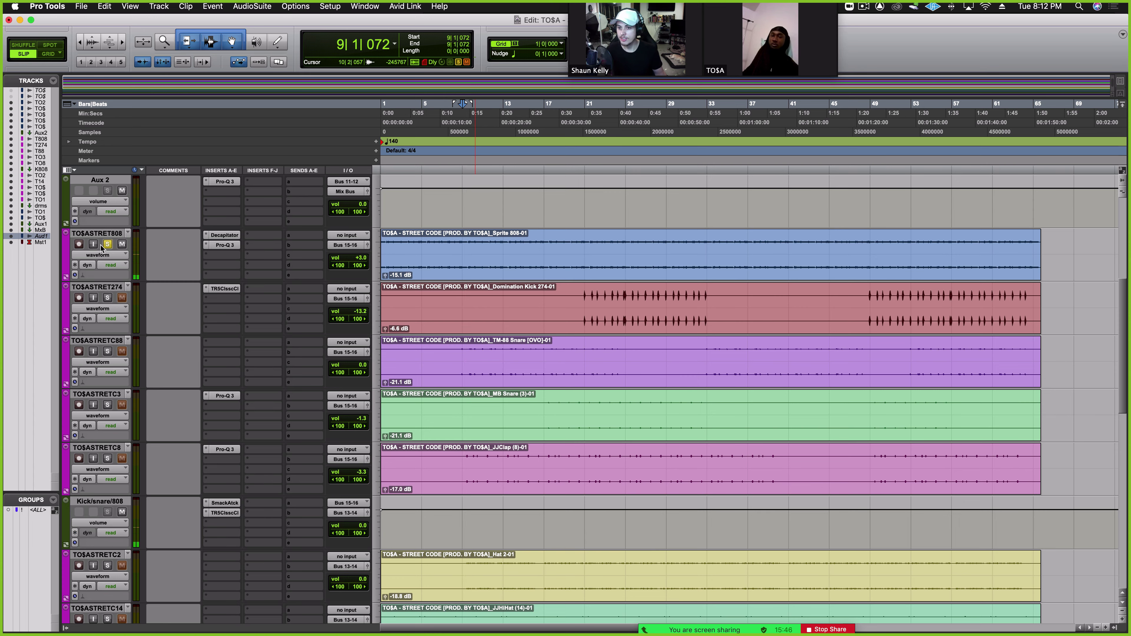
Inspect the 808 track's Decapitator settings and its Pro-Q 3 bands during playback, and close the EQ
click(221, 235)
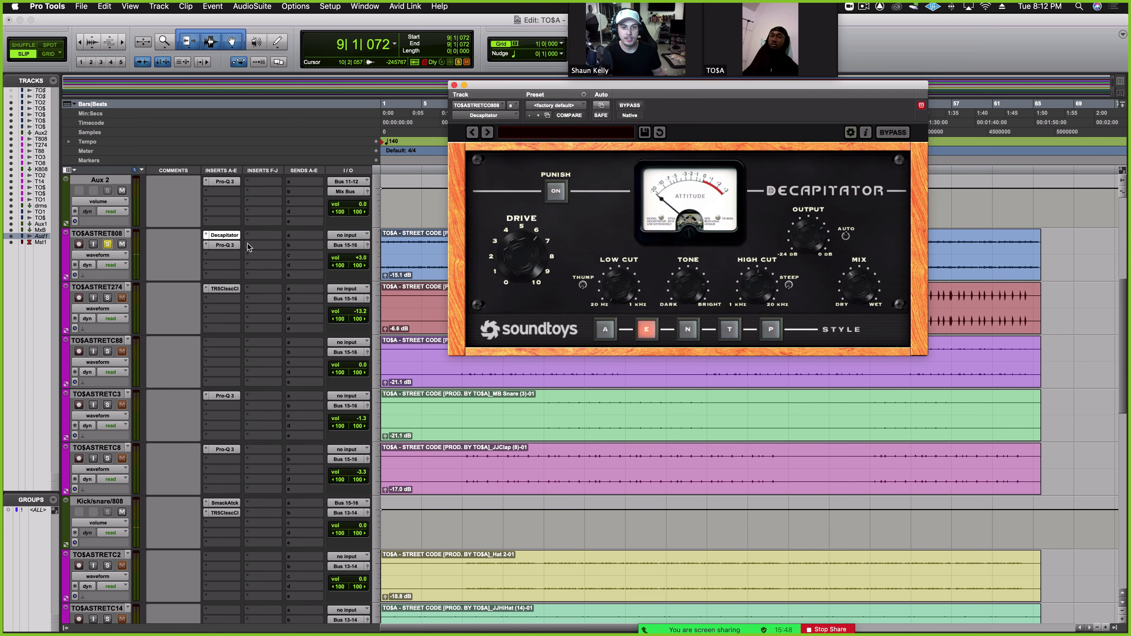
click(231, 246)
mouse_move(623, 262)
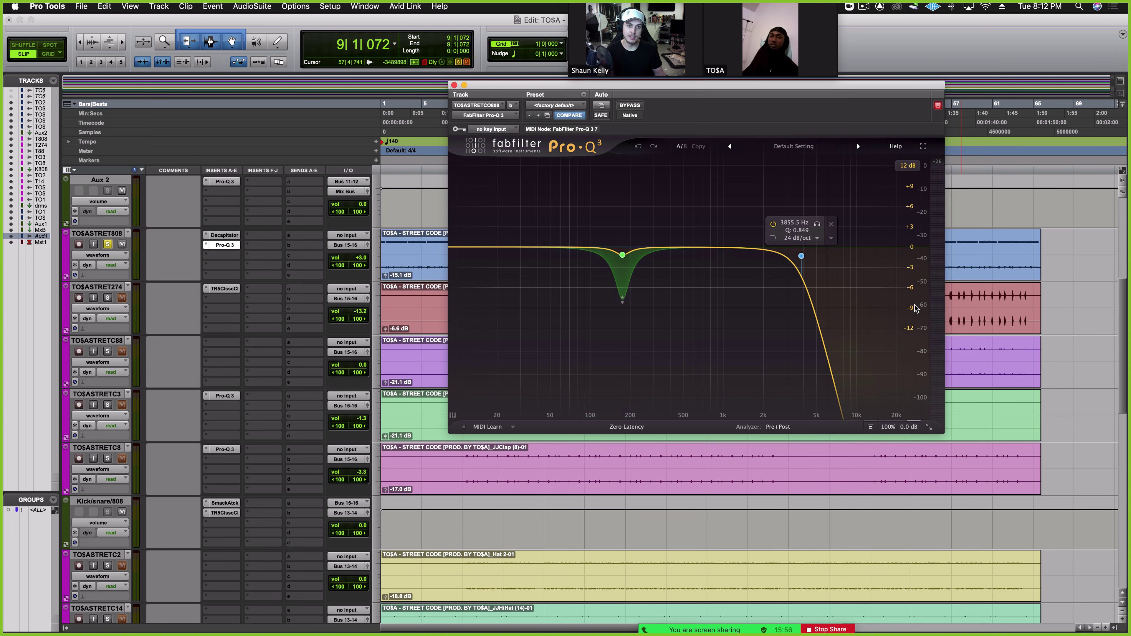
key(space)
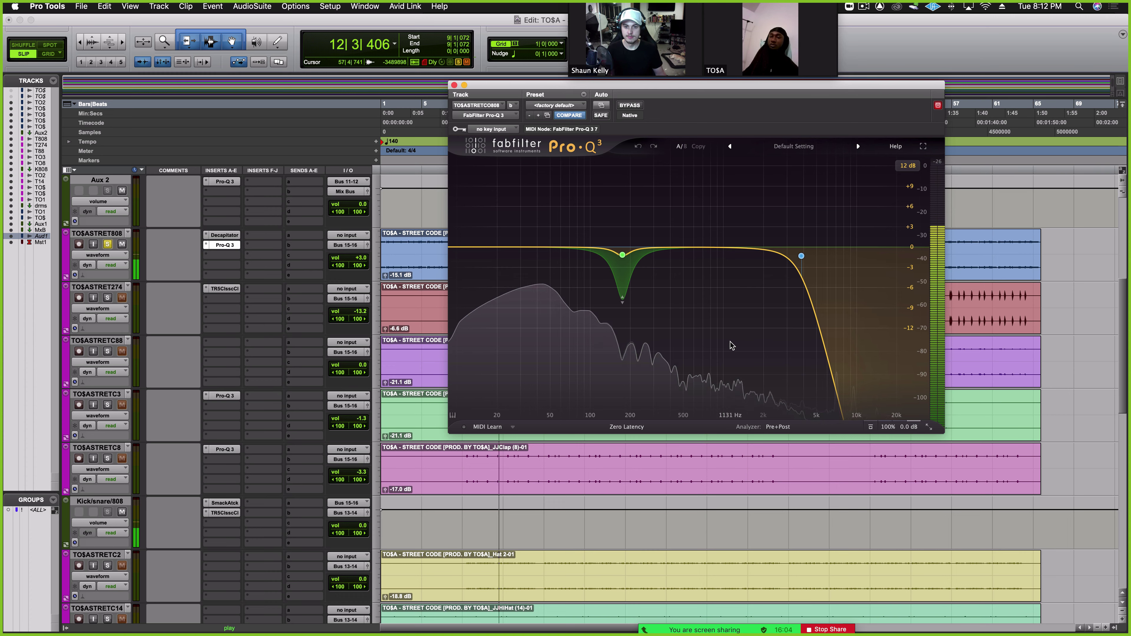
key(space)
mouse_move(629, 283)
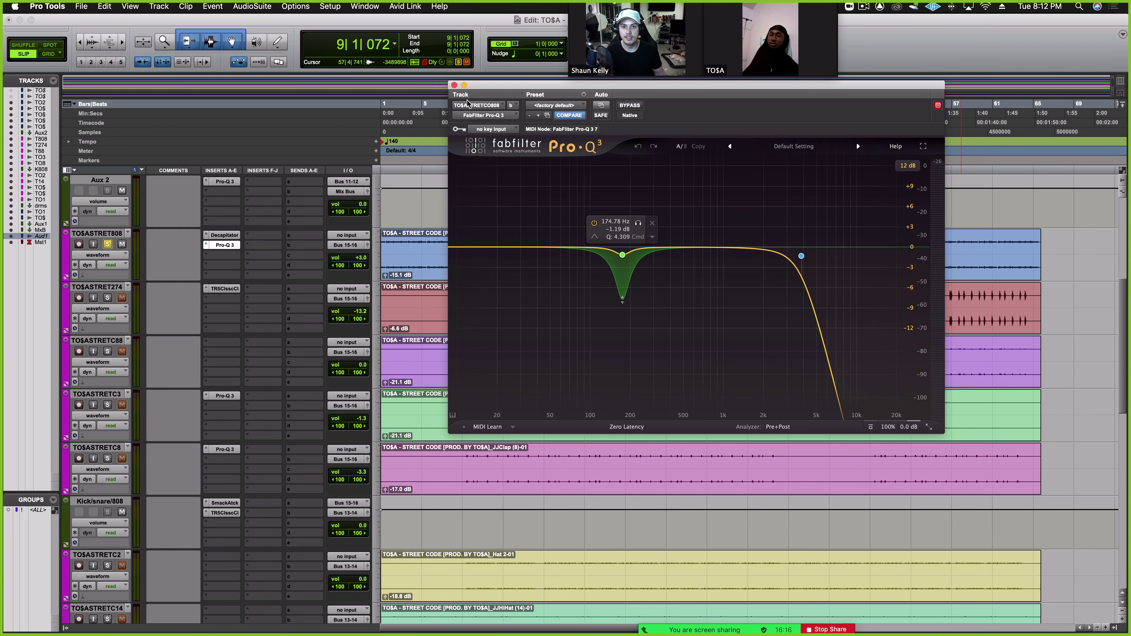
click(455, 85)
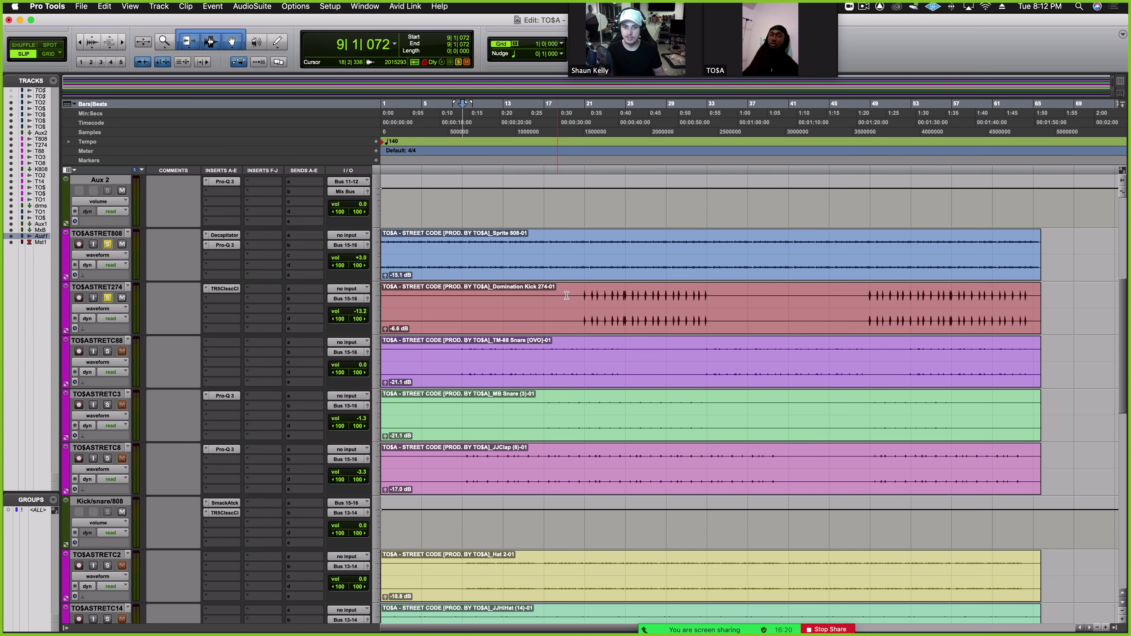
Play the soloed 808 and Domination Kick from just before the kick pattern starts, and inspect the kick's Classic Clipper
click(579, 297)
key(space)
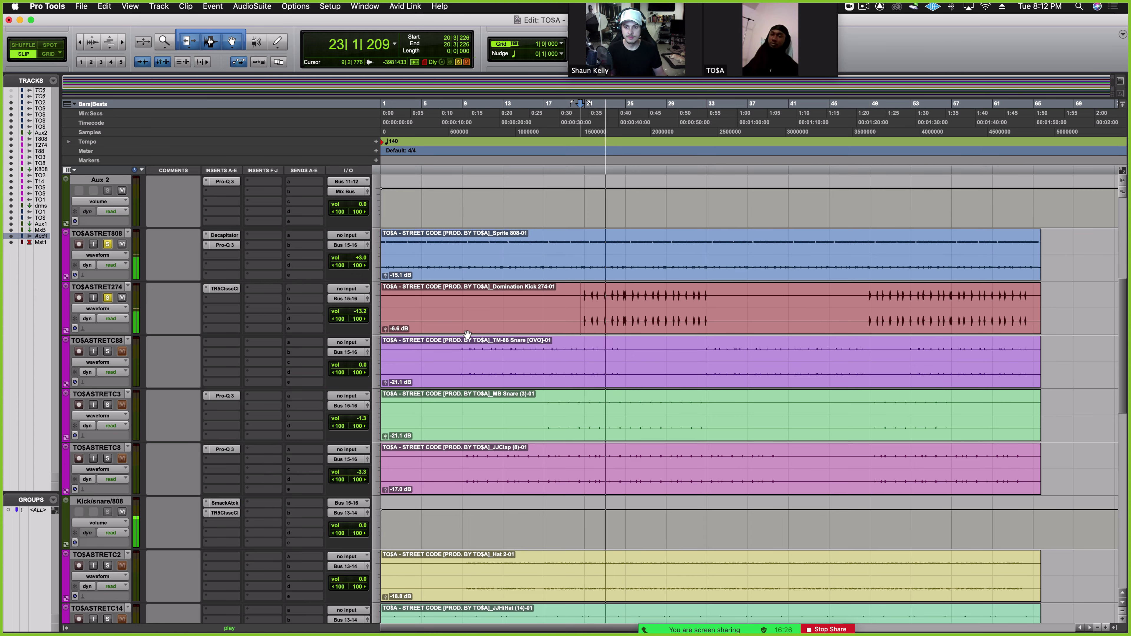
click(224, 289)
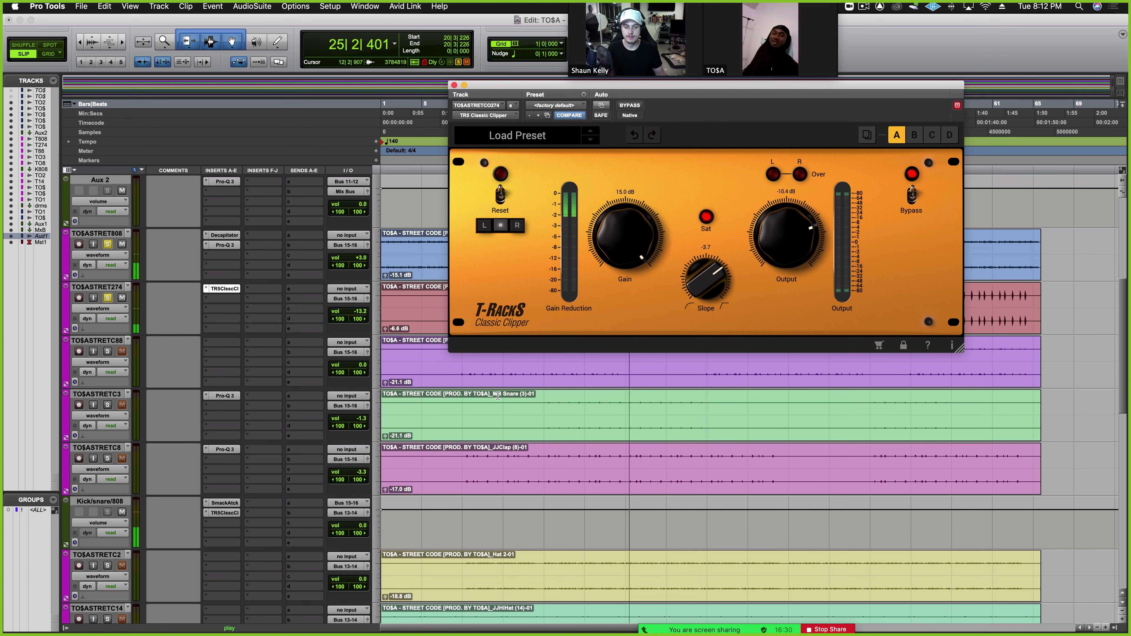
key(space)
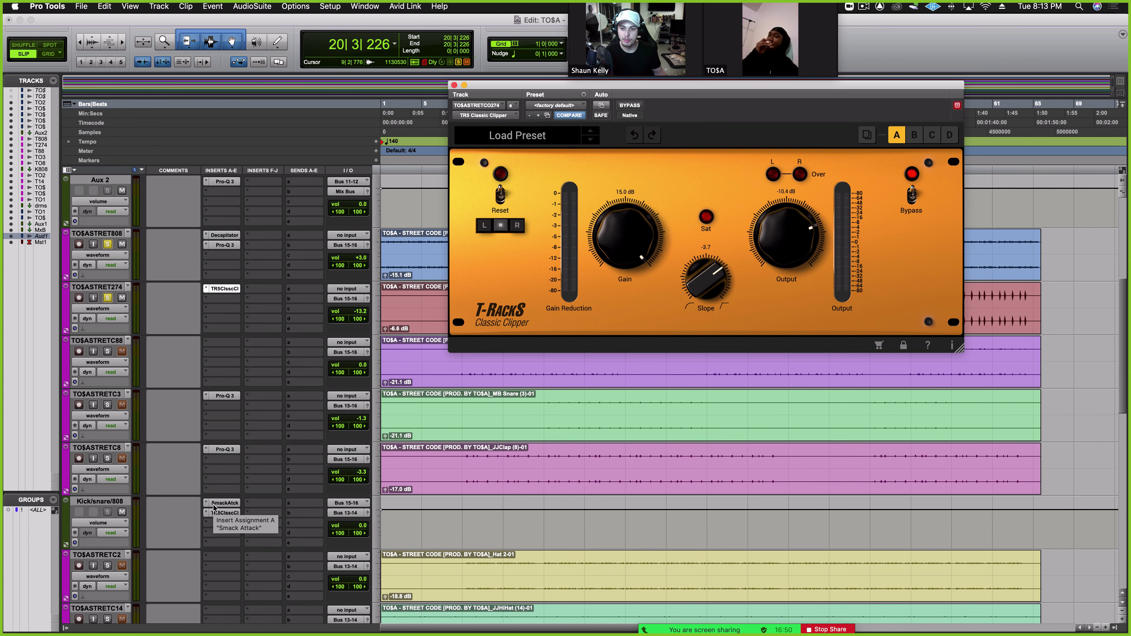
Inspect the Smack Attack and Classic Clipper settings on the Kick/snare/808 bus
click(223, 503)
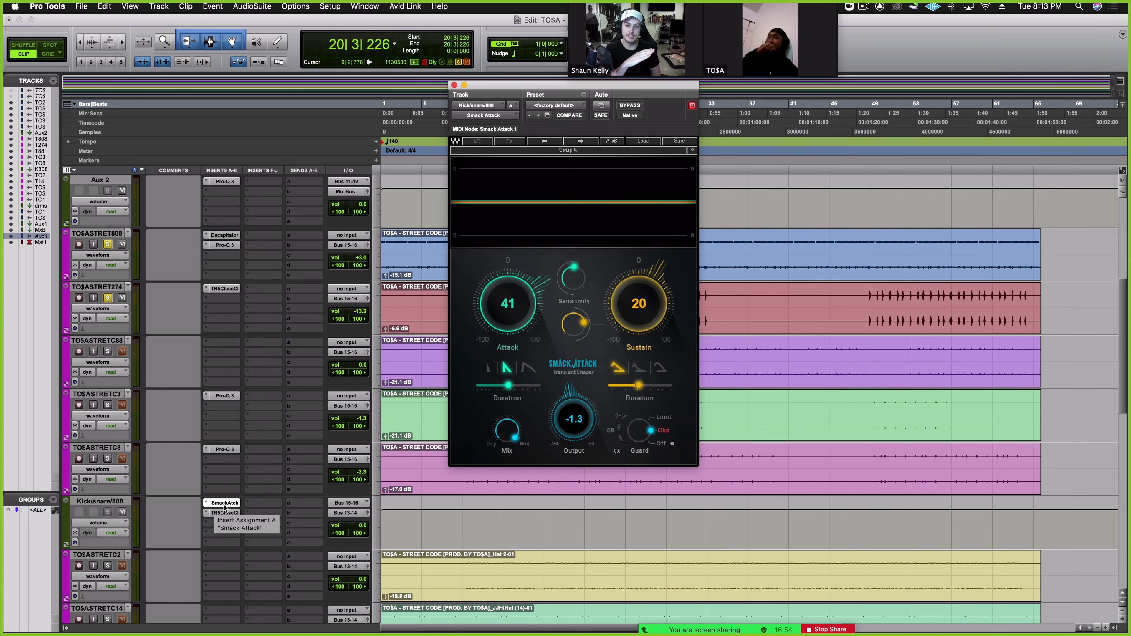
click(225, 513)
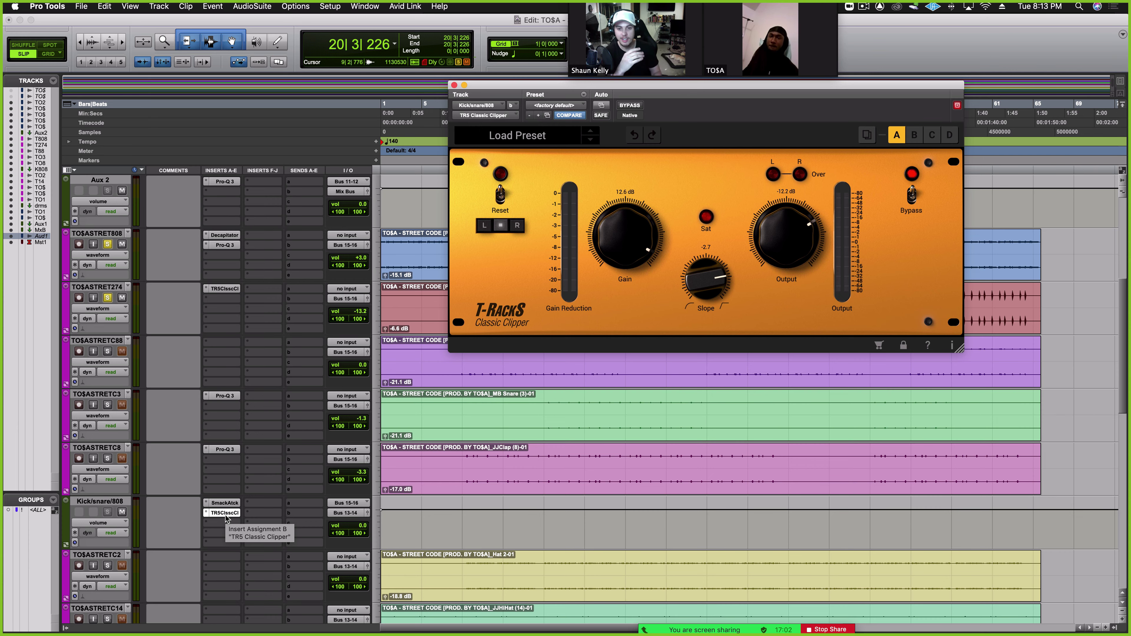
scroll(225, 517, down, 1)
click(225, 518)
click(178, 480)
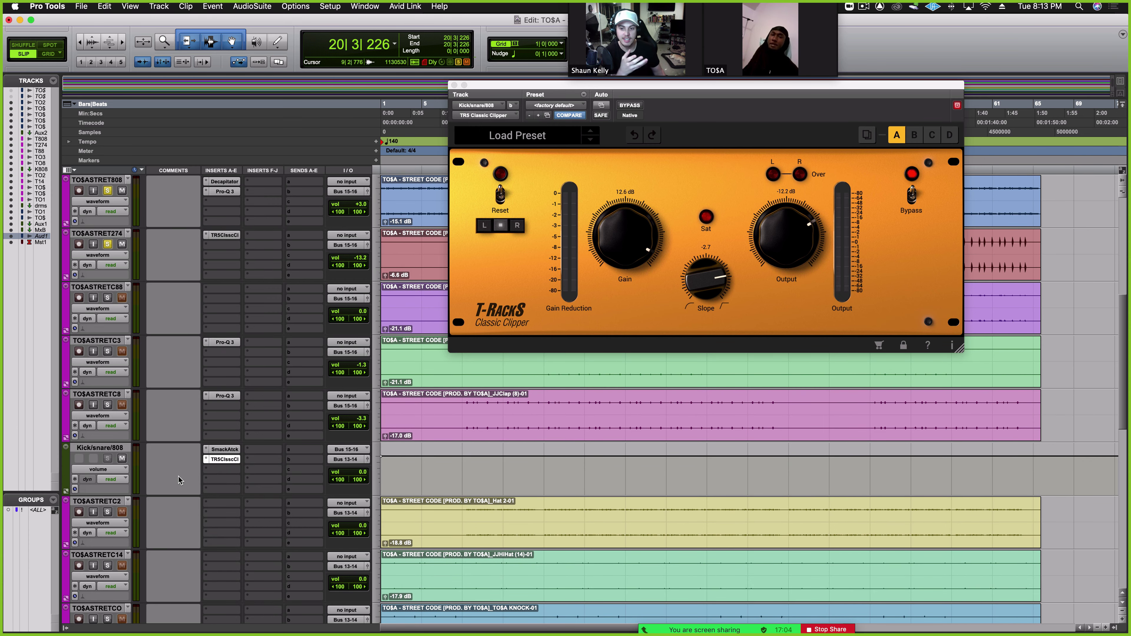
Compare the playing Kick/snare/808 bus with Smack Attack and Classic Clipper both bypassed and both active, and close the clipper
super+click(226, 450)
super+click(226, 460)
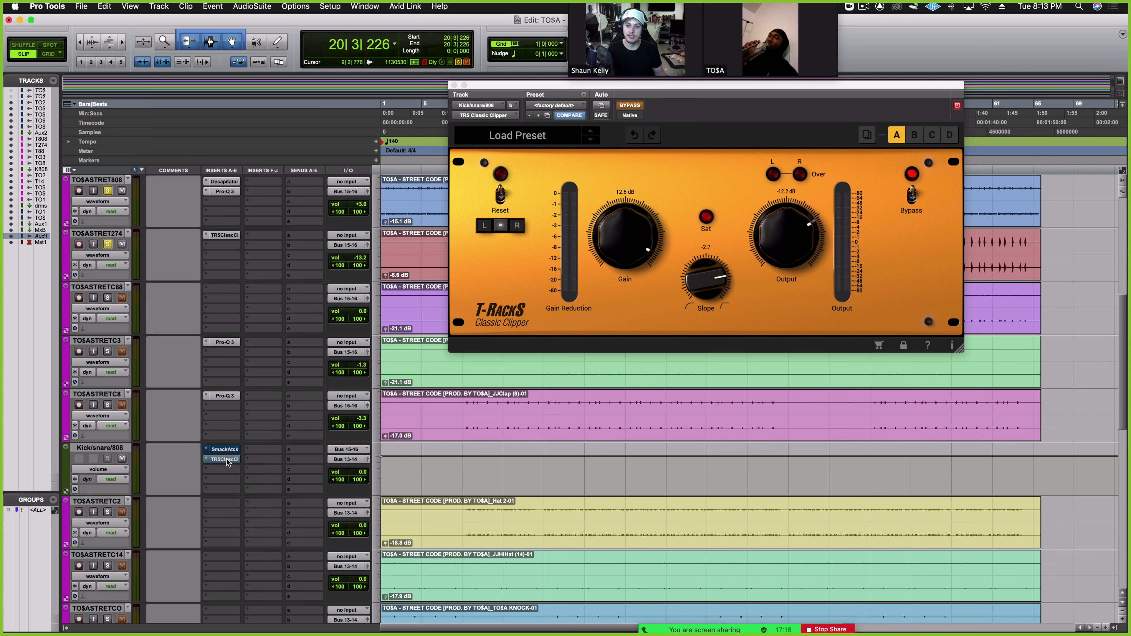
key(space)
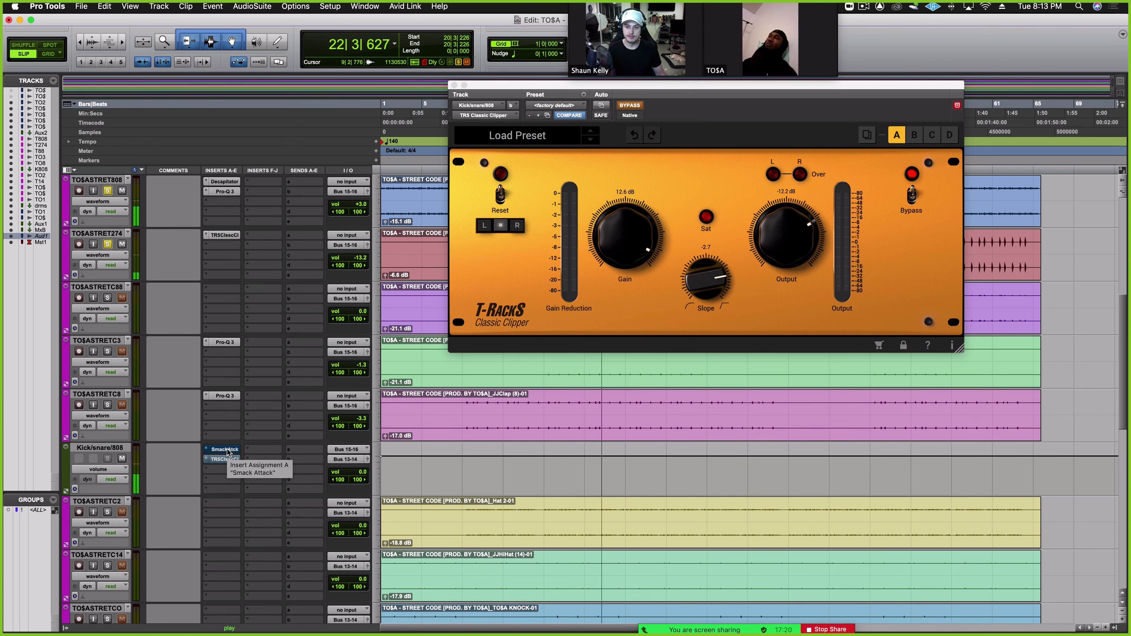
super+click(226, 450)
super+click(227, 460)
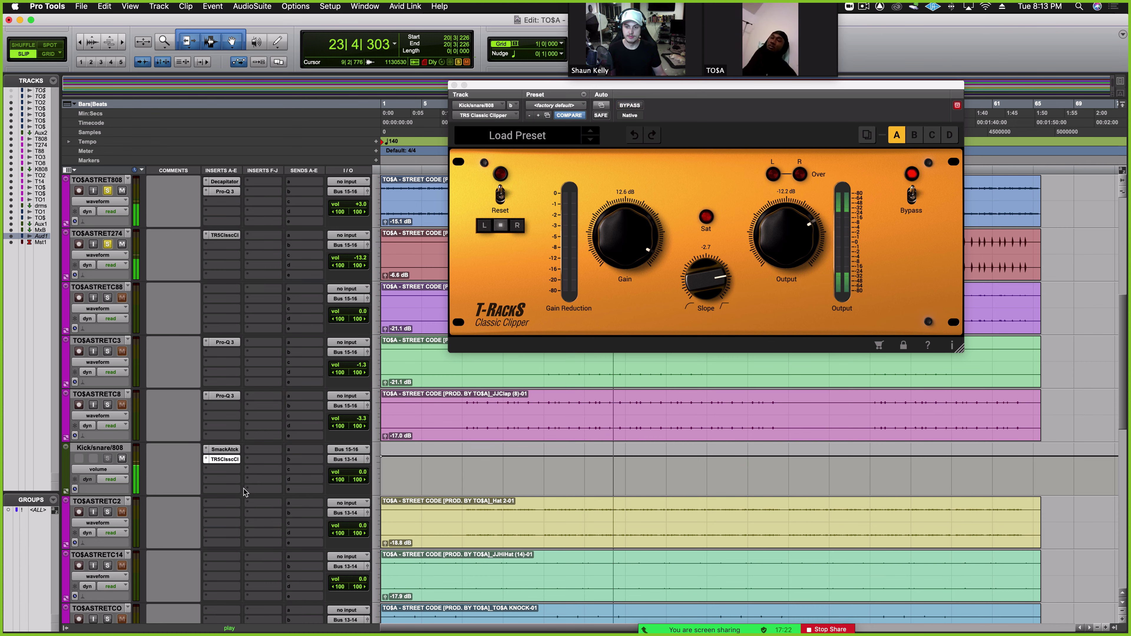
key(space)
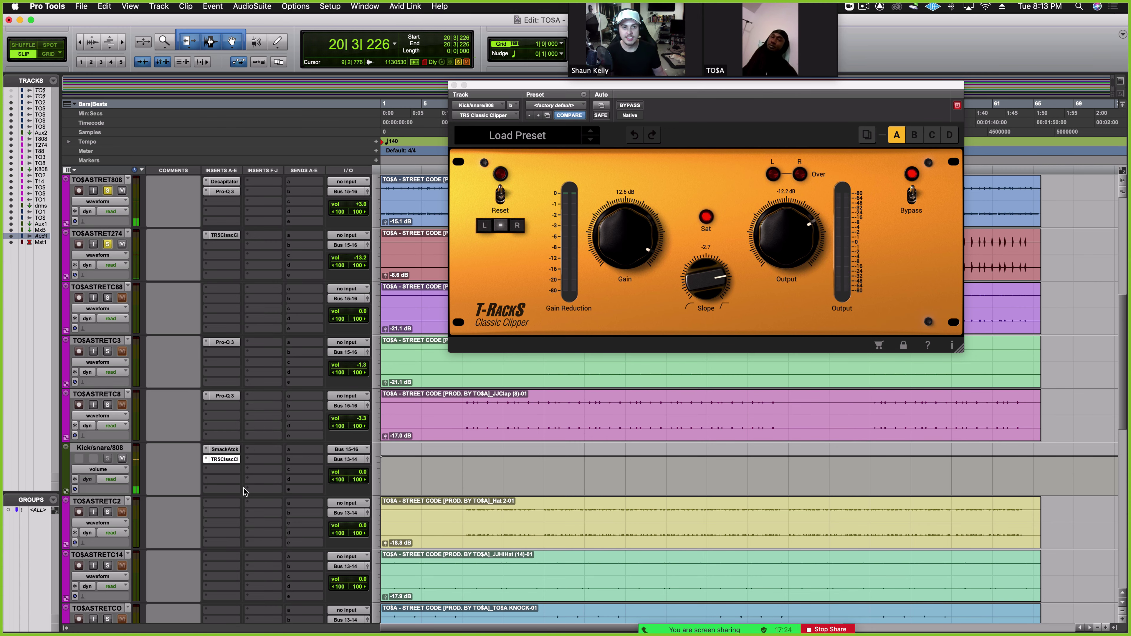
click(453, 85)
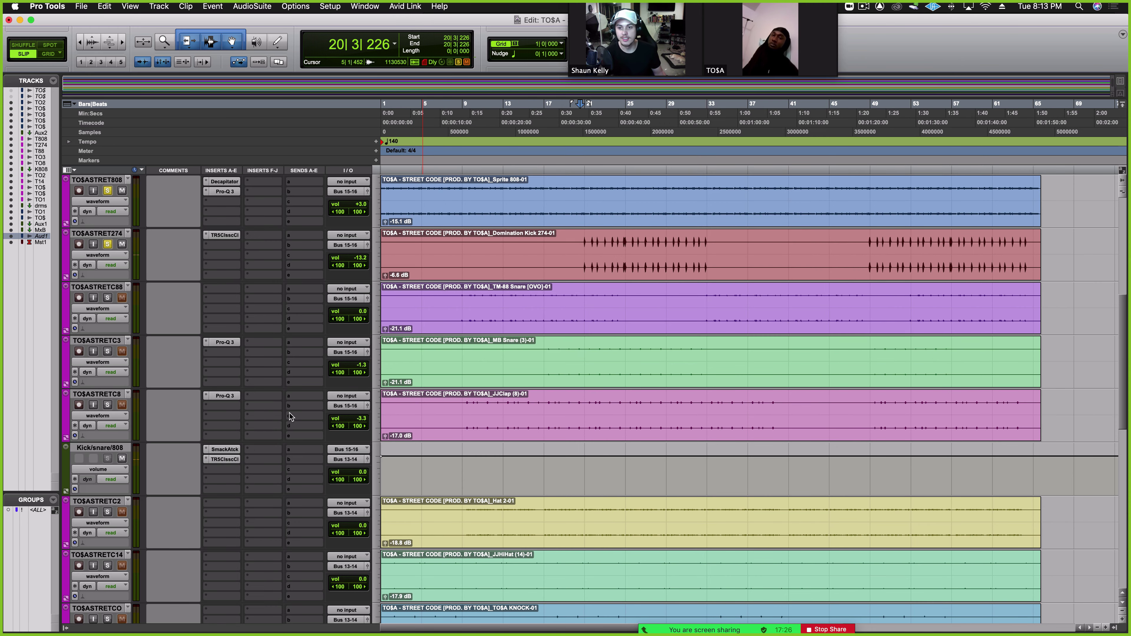
Solo the two snare tracks and the clap alongside the 808 and kick, and audition them with the MB Snare's Pro-Q 3 open
click(107, 297)
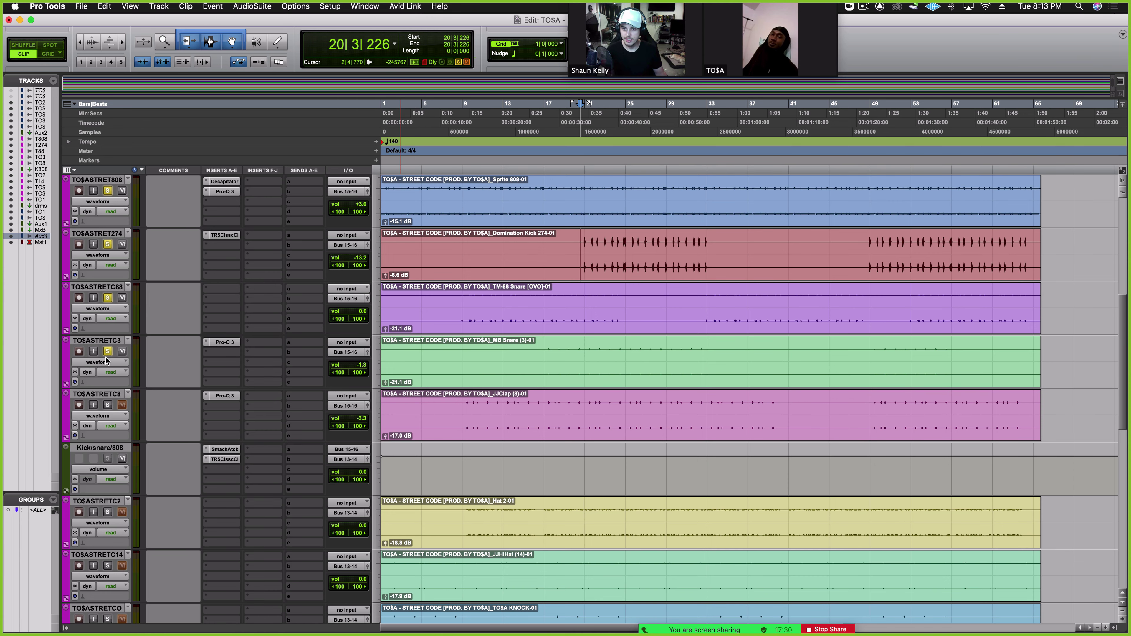
click(225, 342)
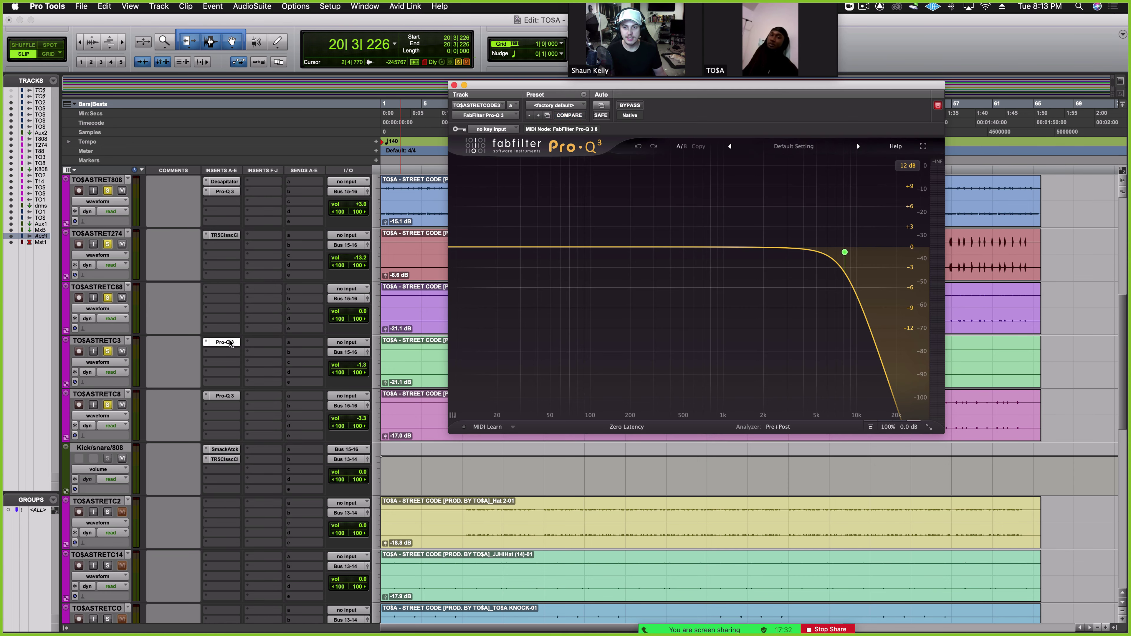
key(space)
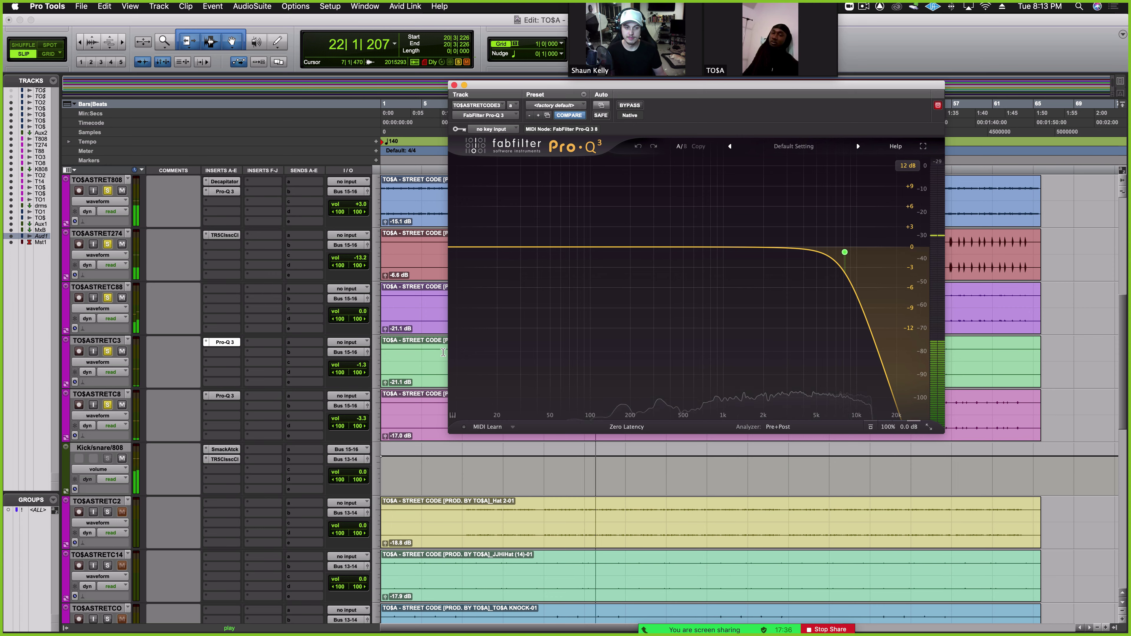
key(space)
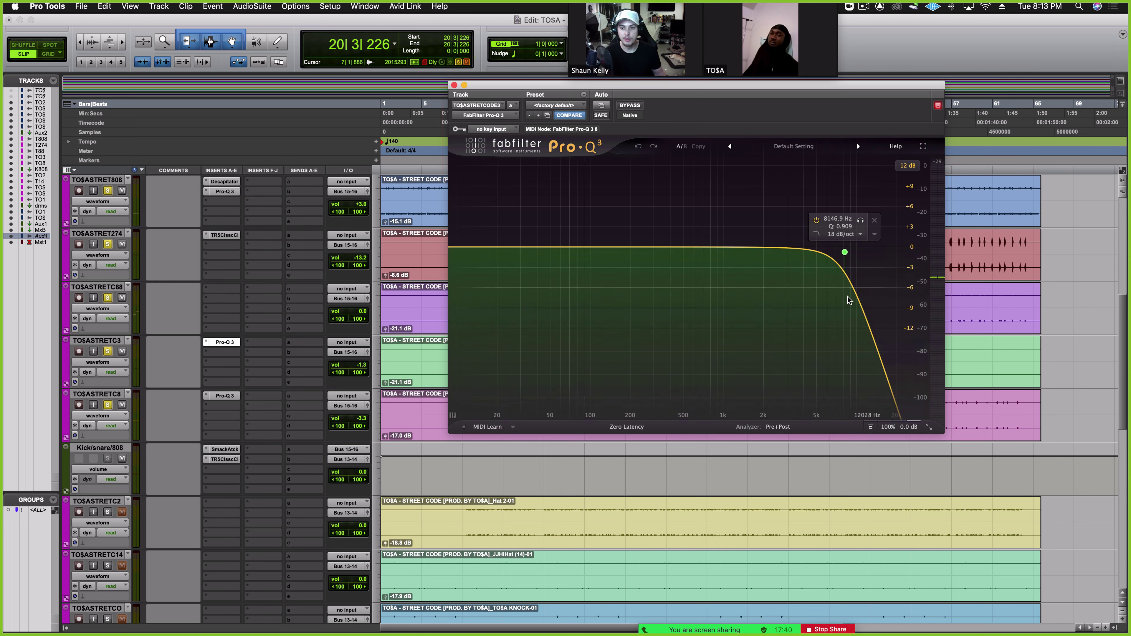
Play the soloed drums with the JJClap track's Pro-Q 3 open, inspect its midrange band, and close the EQ
click(225, 396)
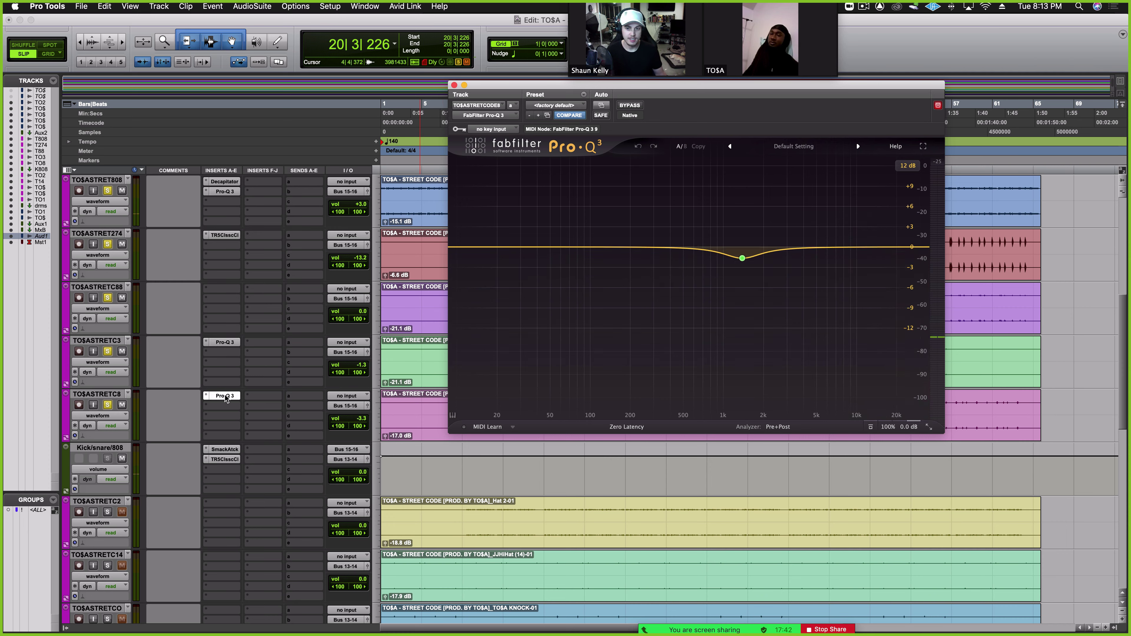
key(space)
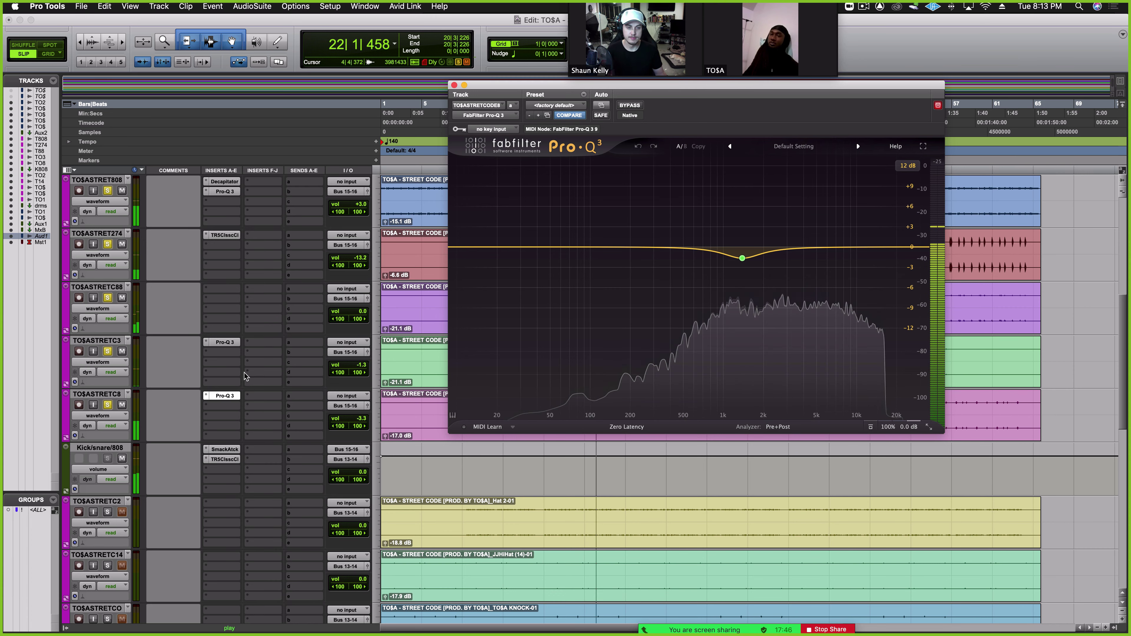
key(space)
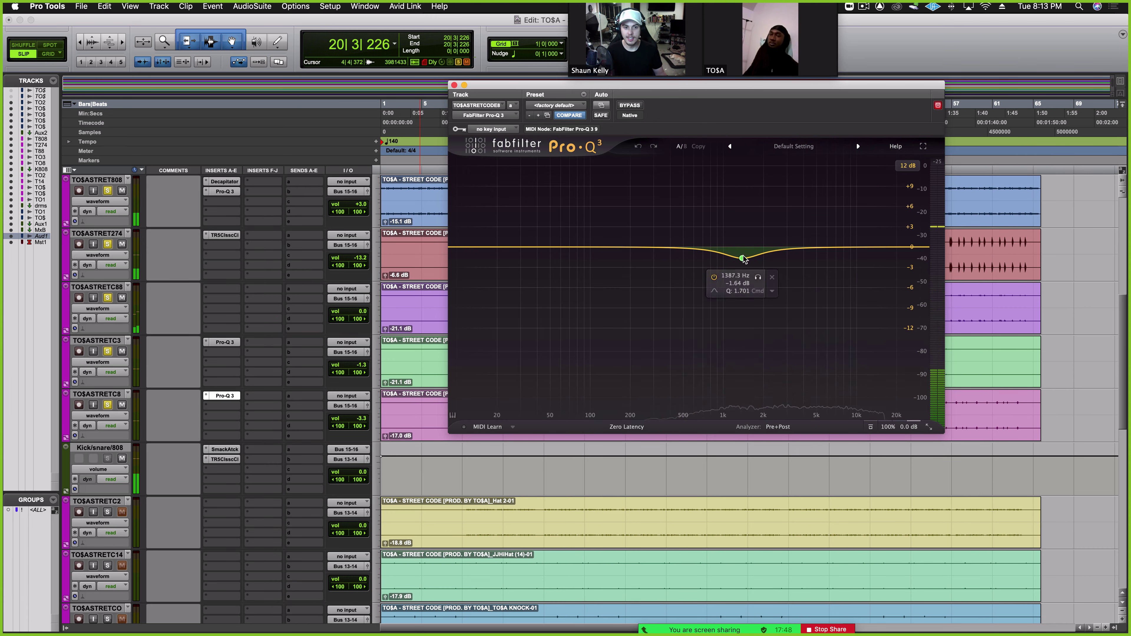
click(453, 85)
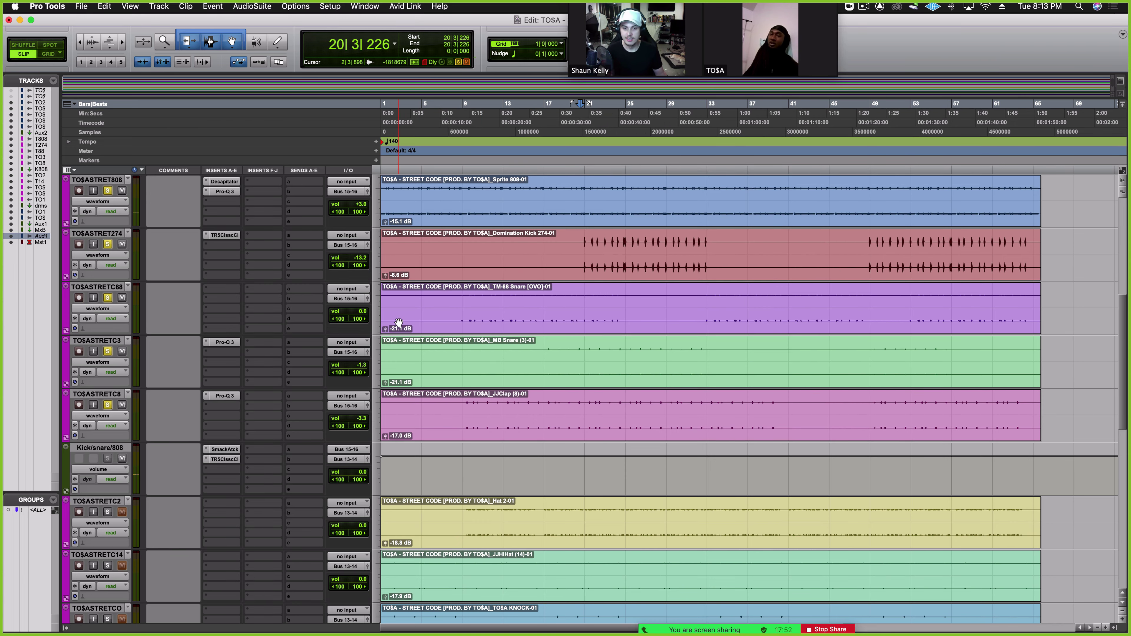
Solo the two hi-hats, the knock, the Lean Perc and the crash alongside the drums, and audition them from bar 20
scroll(398, 321, down, 3)
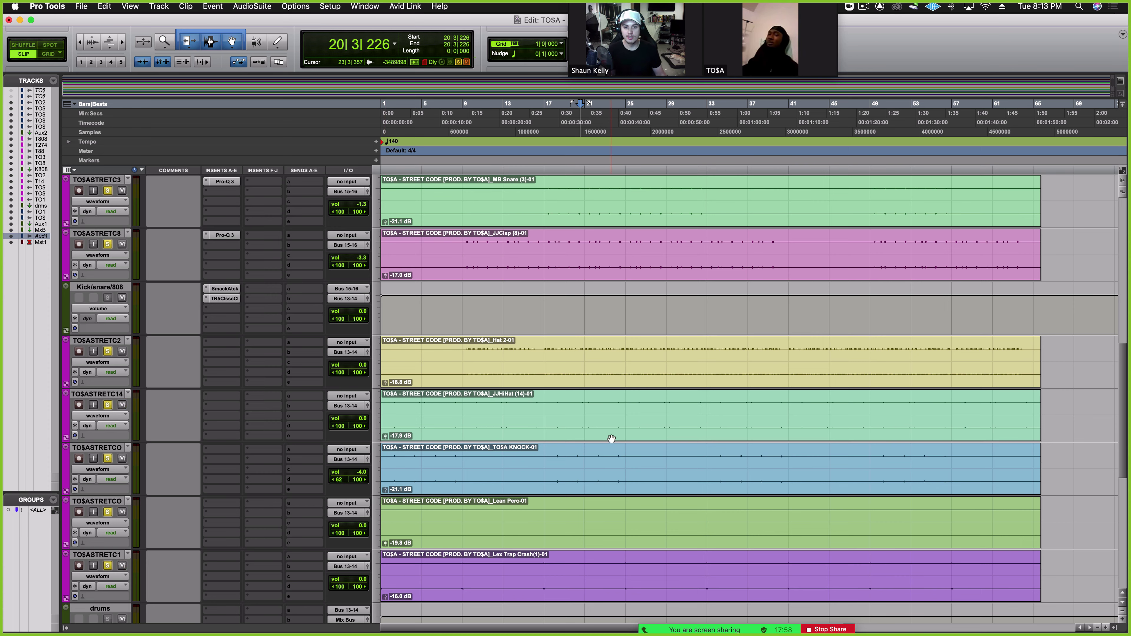
key(space)
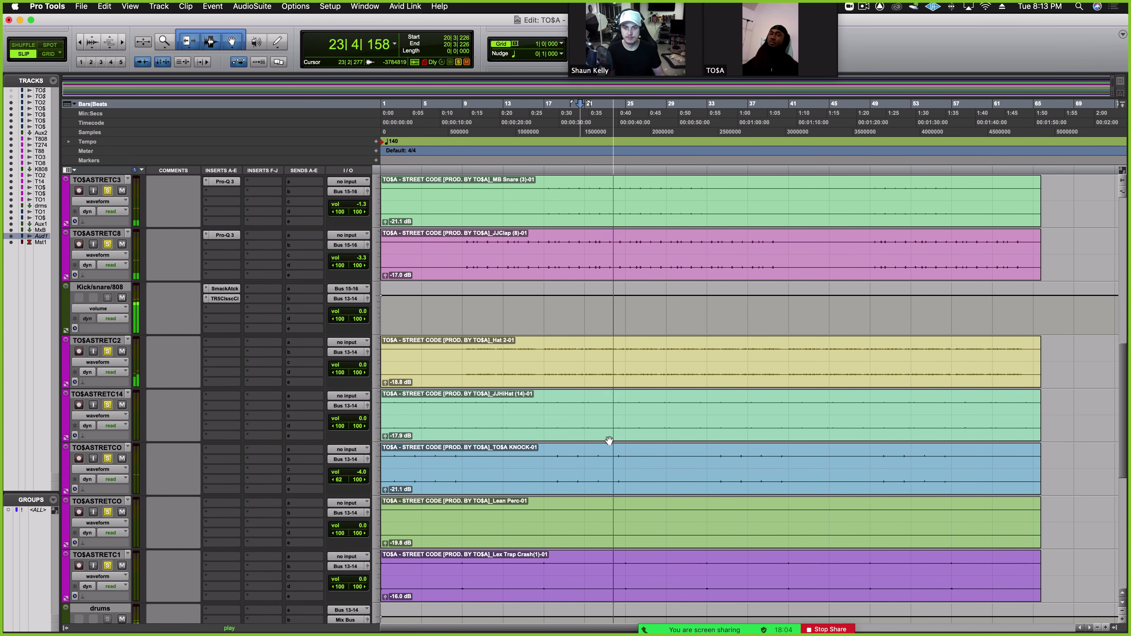
scroll(608, 440, up, 3)
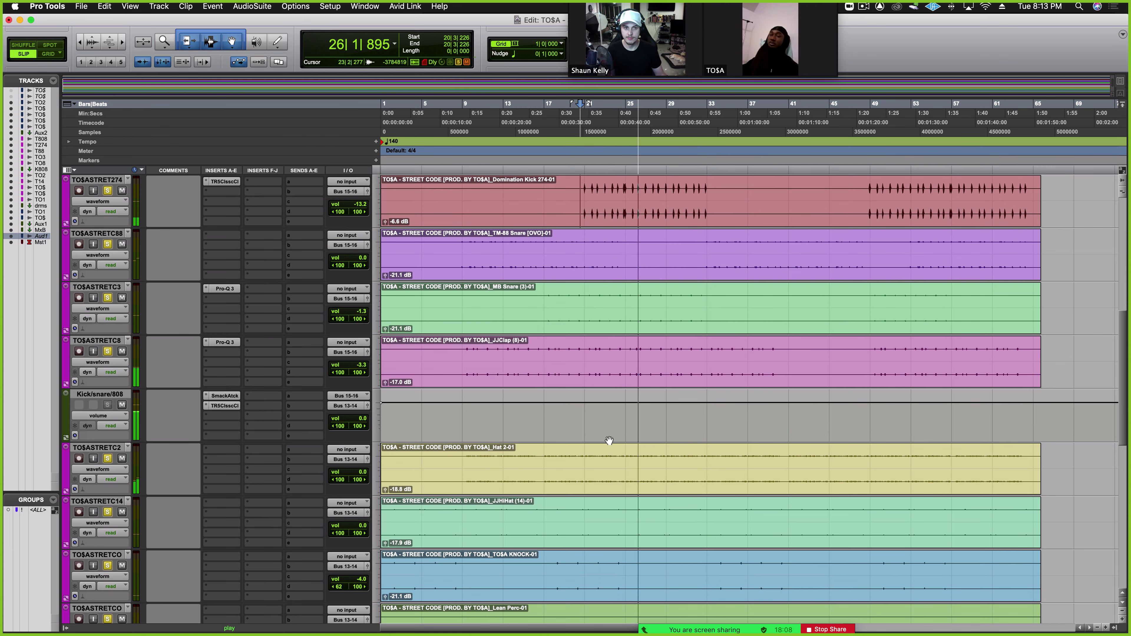
key(space)
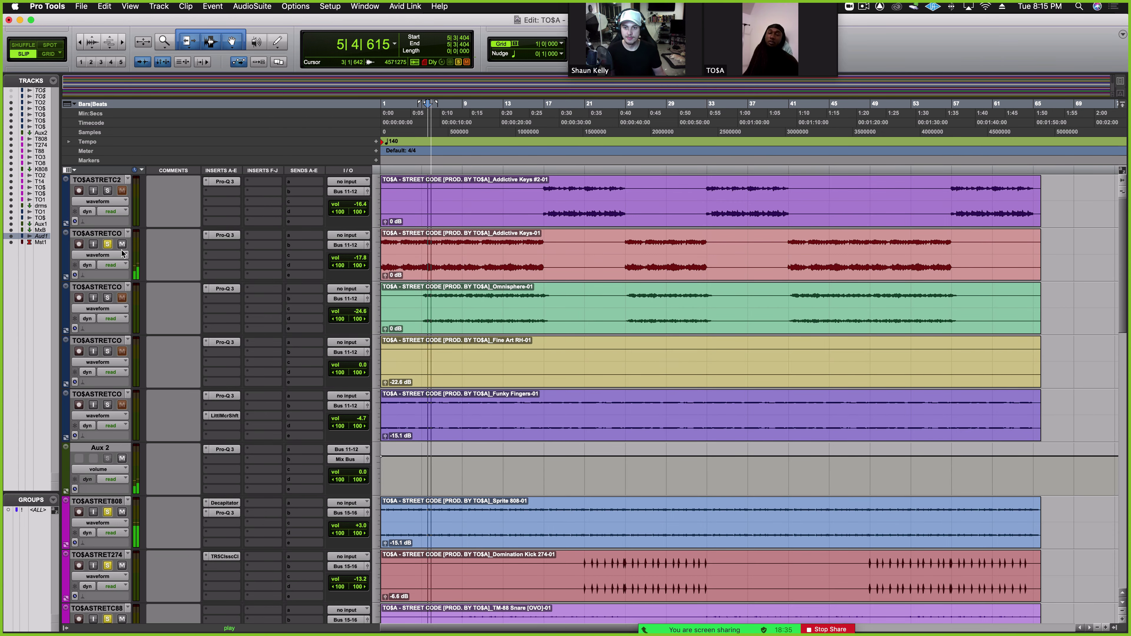
Play the soloed Addictive Keys with the drums from bar 5 and inspect the low-cut filter in its Pro-Q 3
click(225, 235)
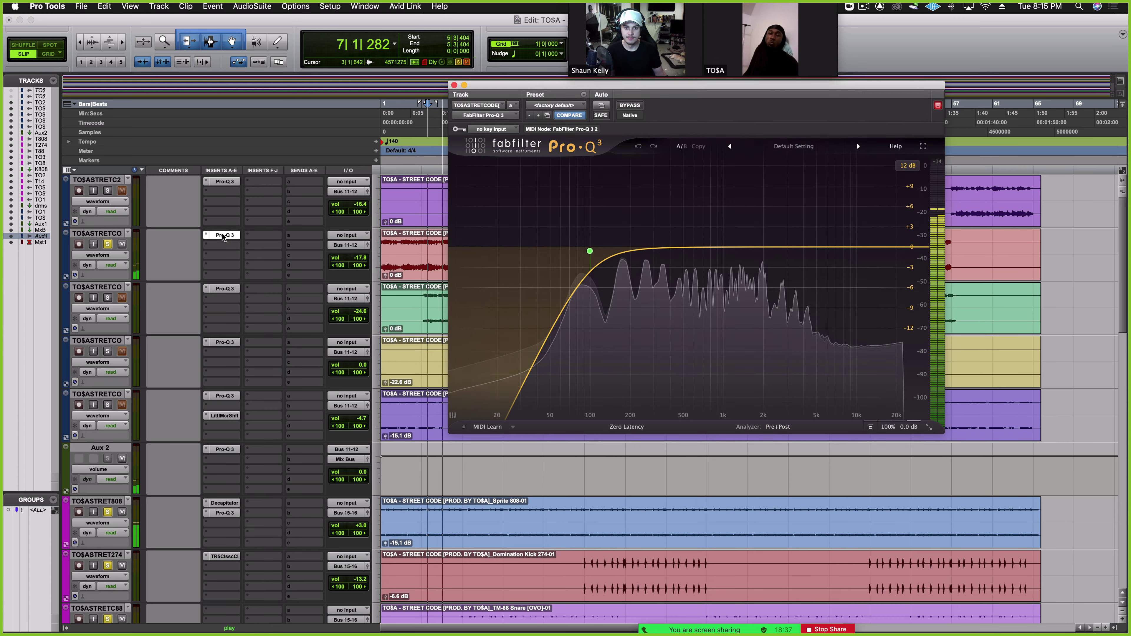
key(space)
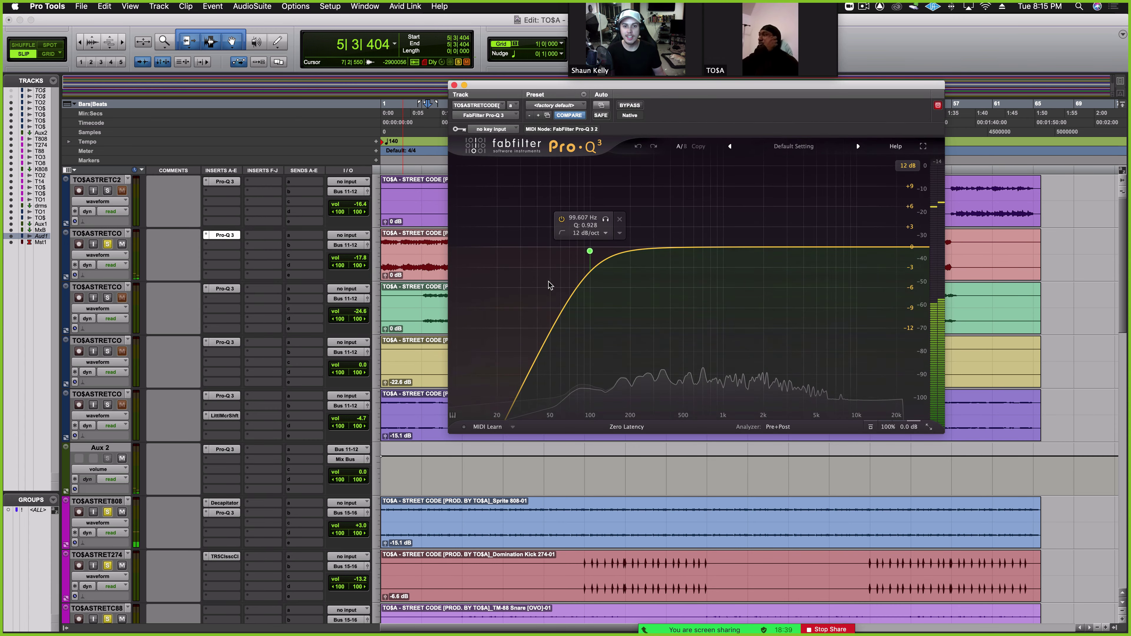
key(space)
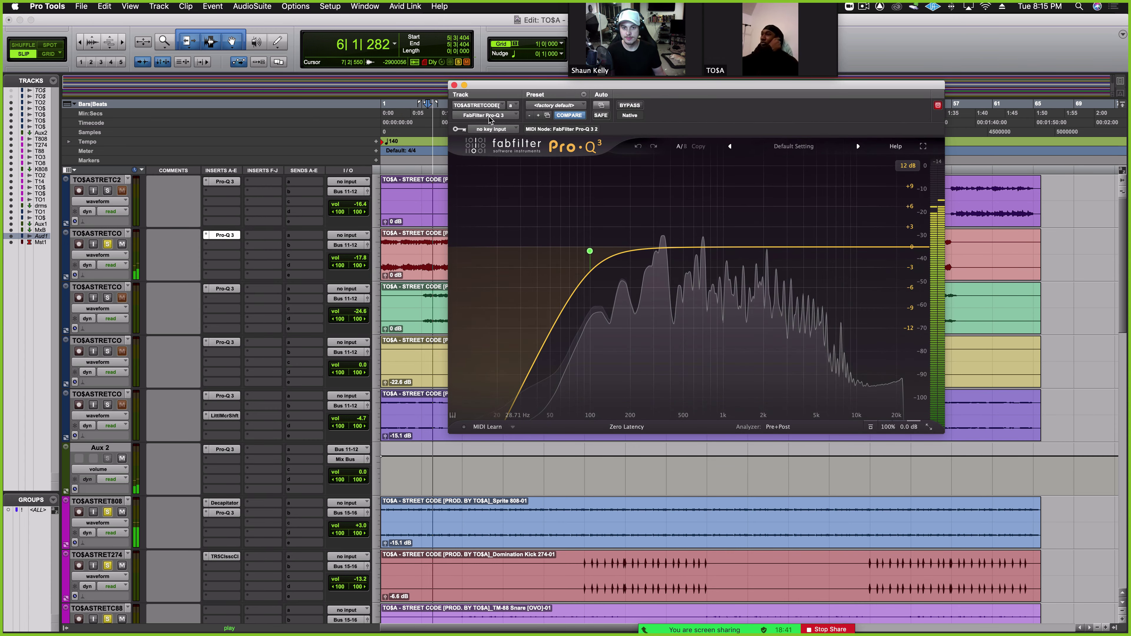
drag(524, 88, 732, 98)
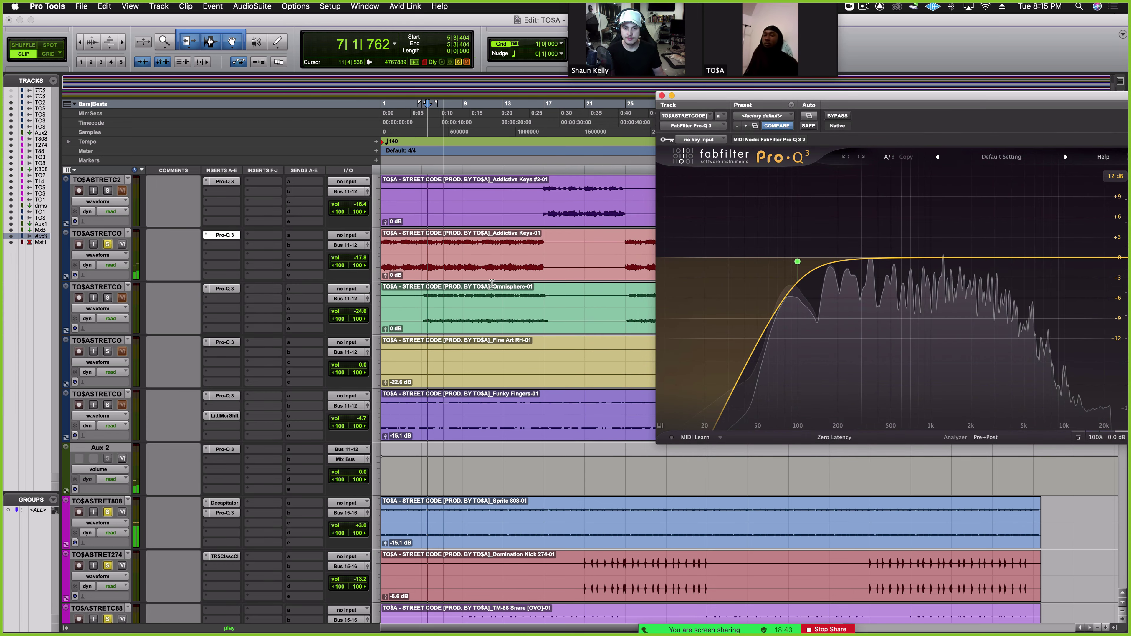
scroll(492, 282, down, 3)
scroll(492, 282, down, 3)
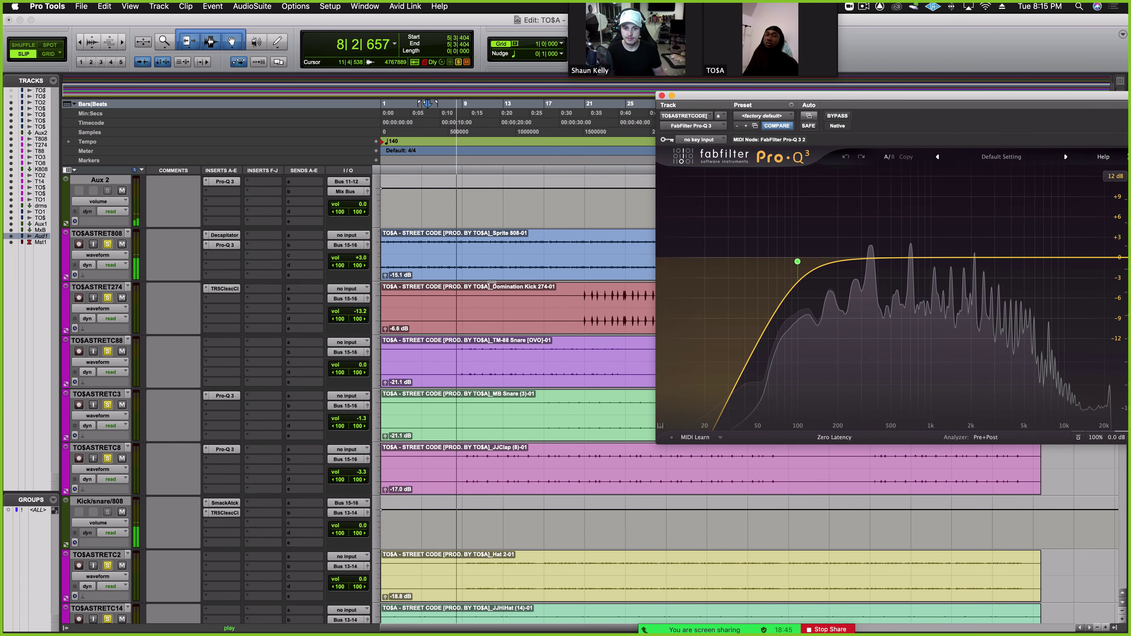
scroll(492, 284, up, 5)
scroll(492, 284, up, 2)
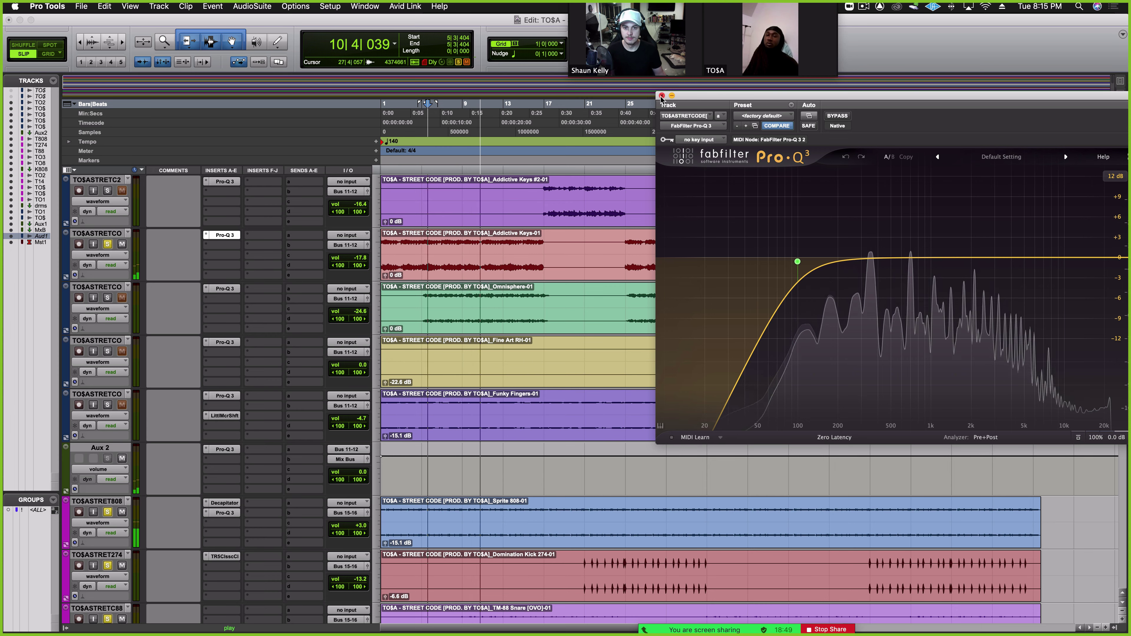
Compare the playing Addictive Keys with its Pro-Q 3 bypassed and active, close the EQ, and stop playback
click(836, 116)
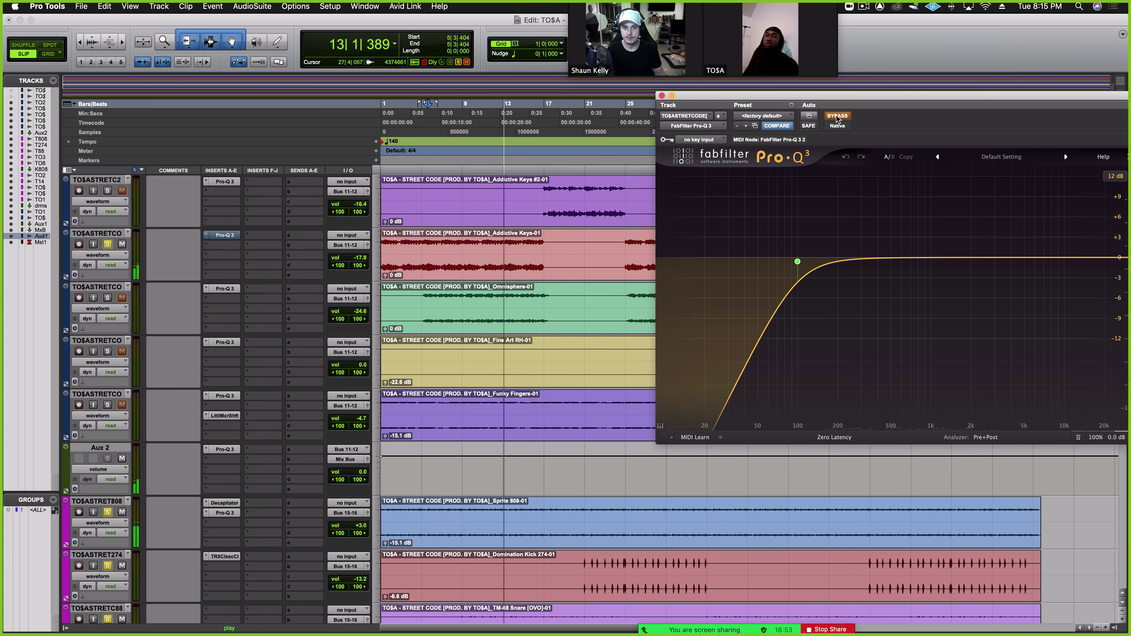
click(836, 116)
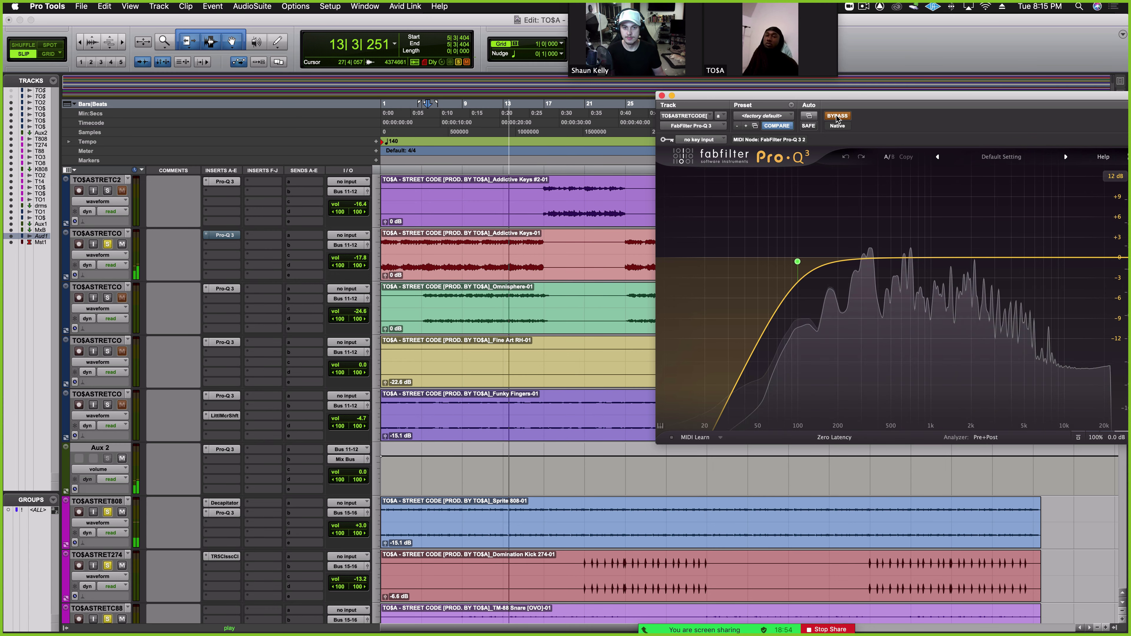
click(661, 95)
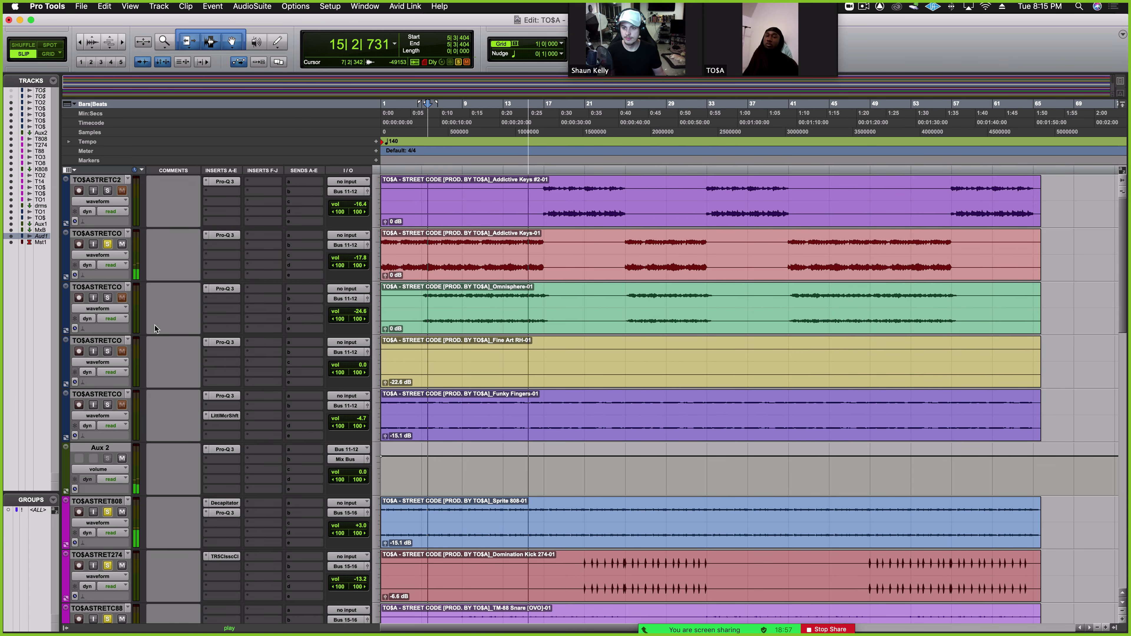
key(space)
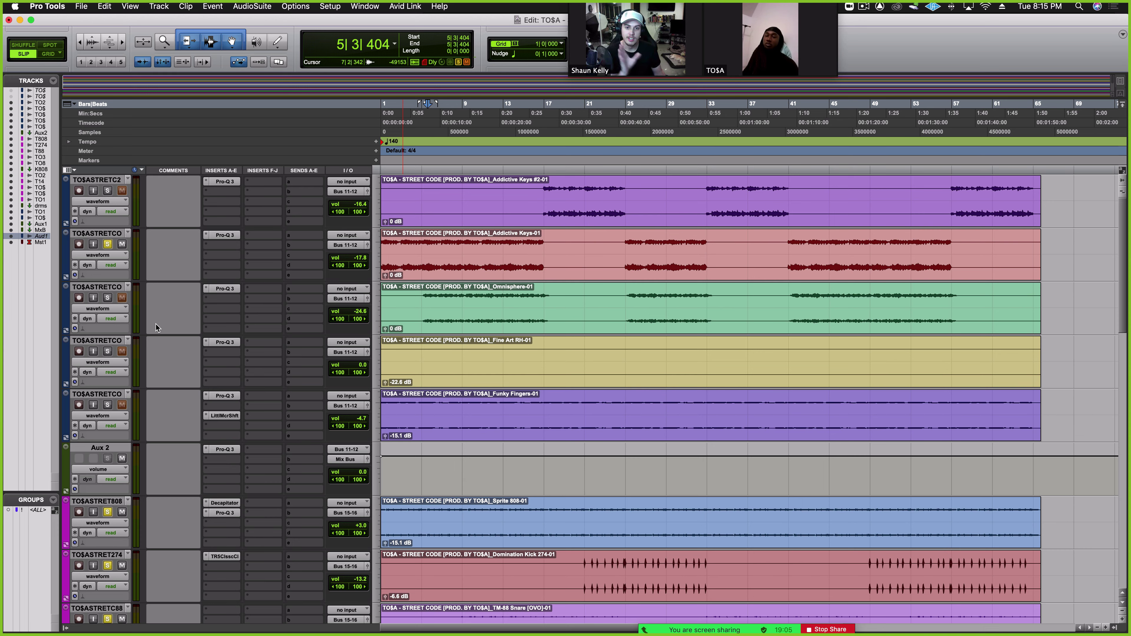
Solo the Omnisphere track with the keys and drums, and audition it with its Pro-Q 3 open
click(108, 298)
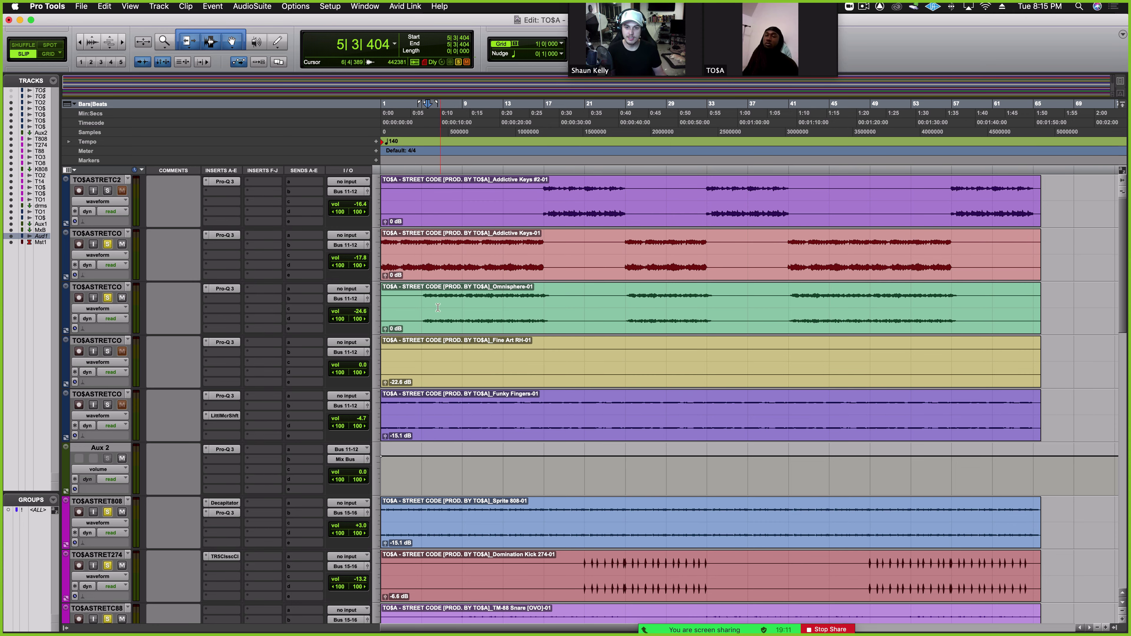
click(224, 288)
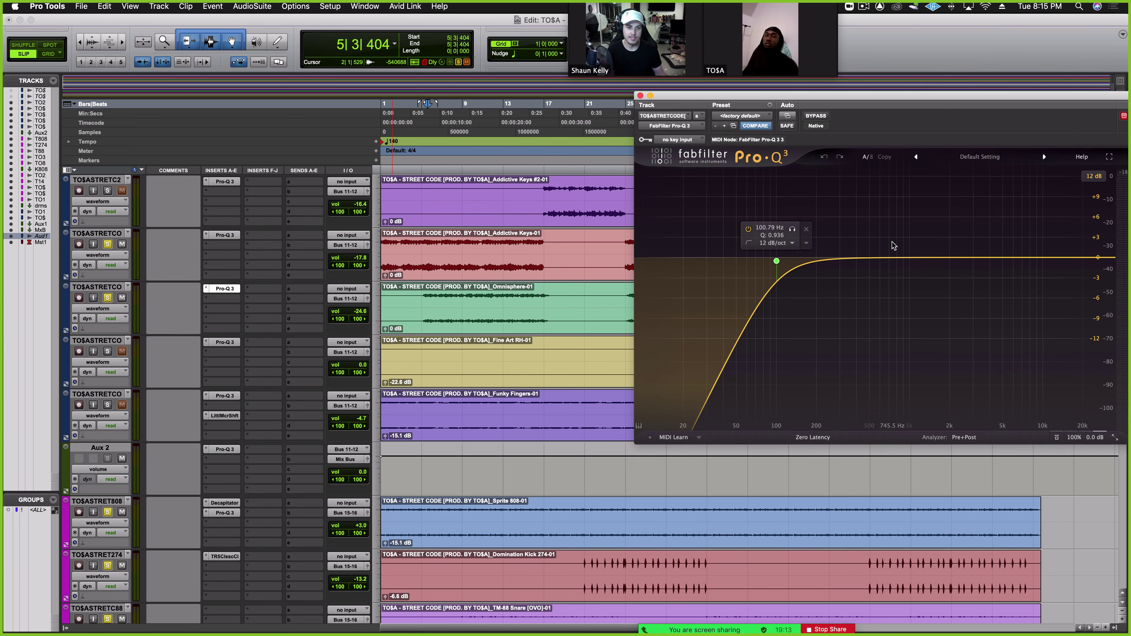
key(space)
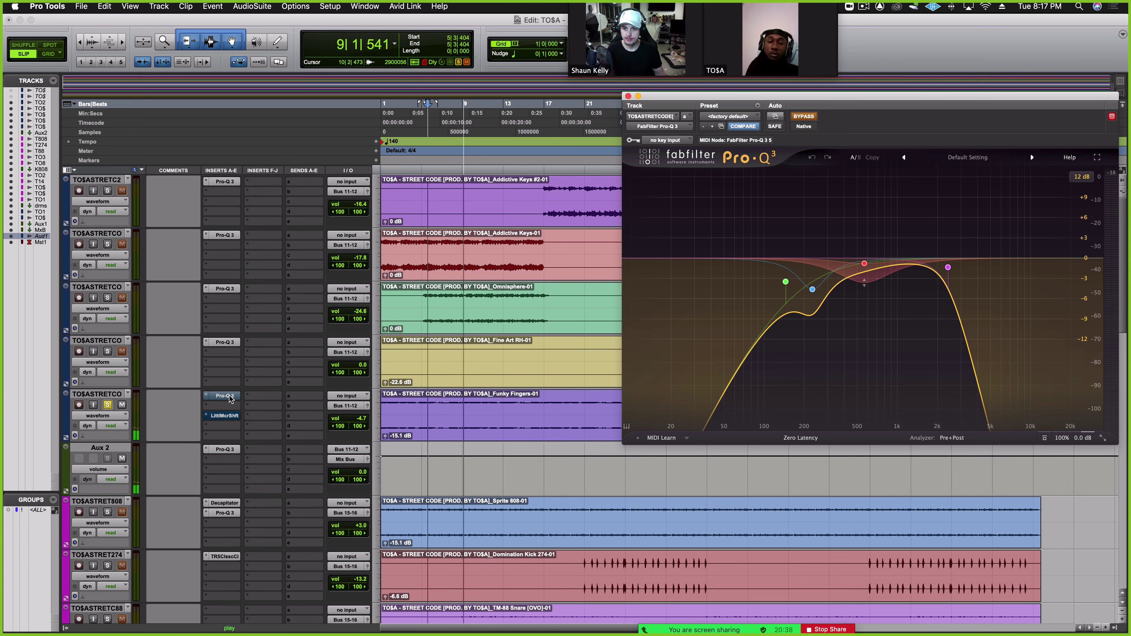
Reactivate the Pro-Q 3 and Little MicroShift on the playing Funky Fingers track, stop playback, and unsolo the track
super+click(230, 396)
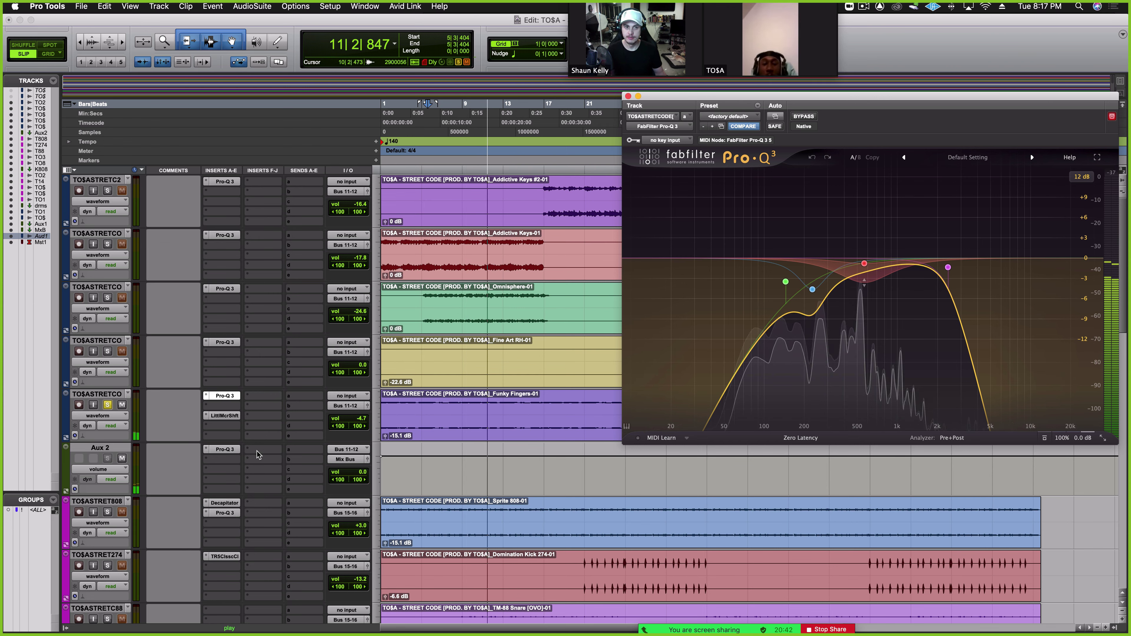
key(space)
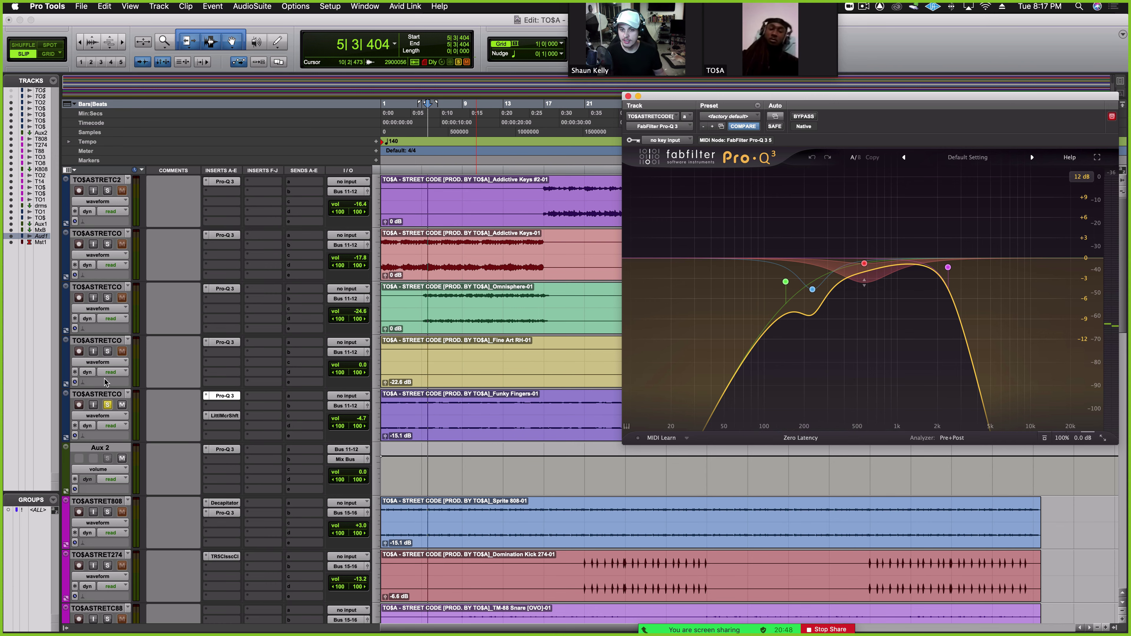
click(108, 405)
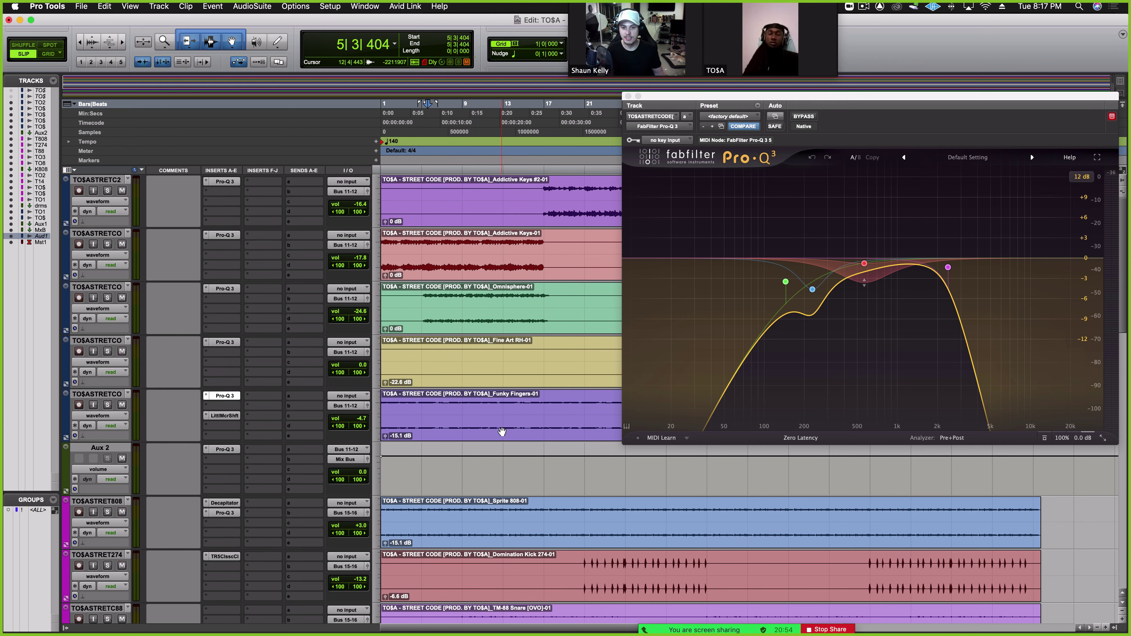
Compare Funky Fingers within the playing beat with Pro-Q 3 and Little MicroShift both bypassed and both active, and close the EQ
key(space)
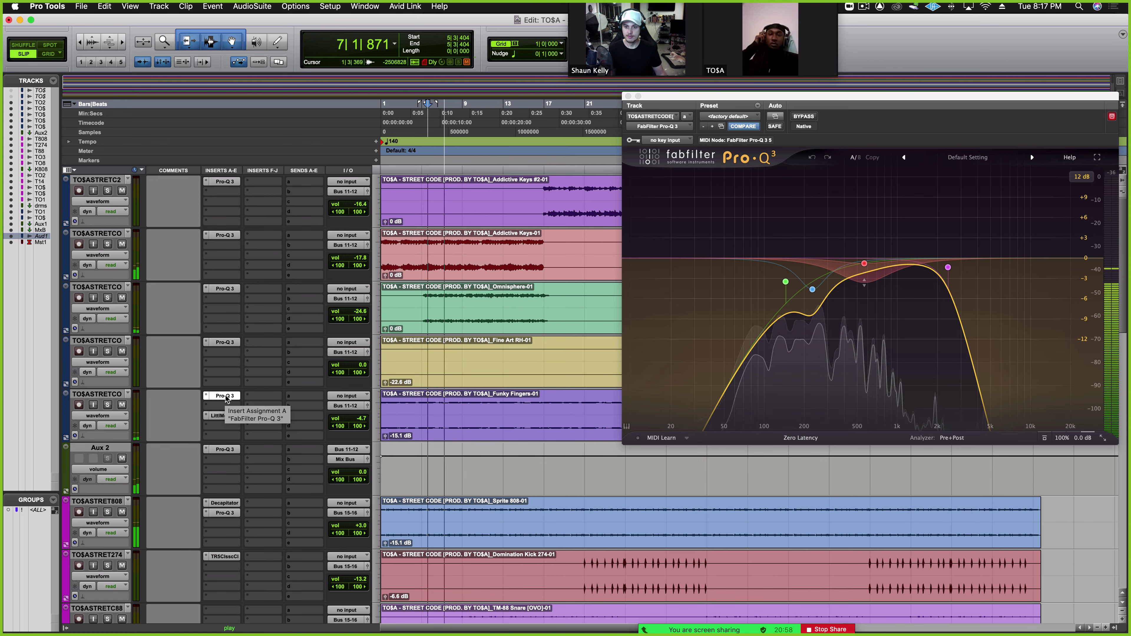
shift+super+click(226, 416)
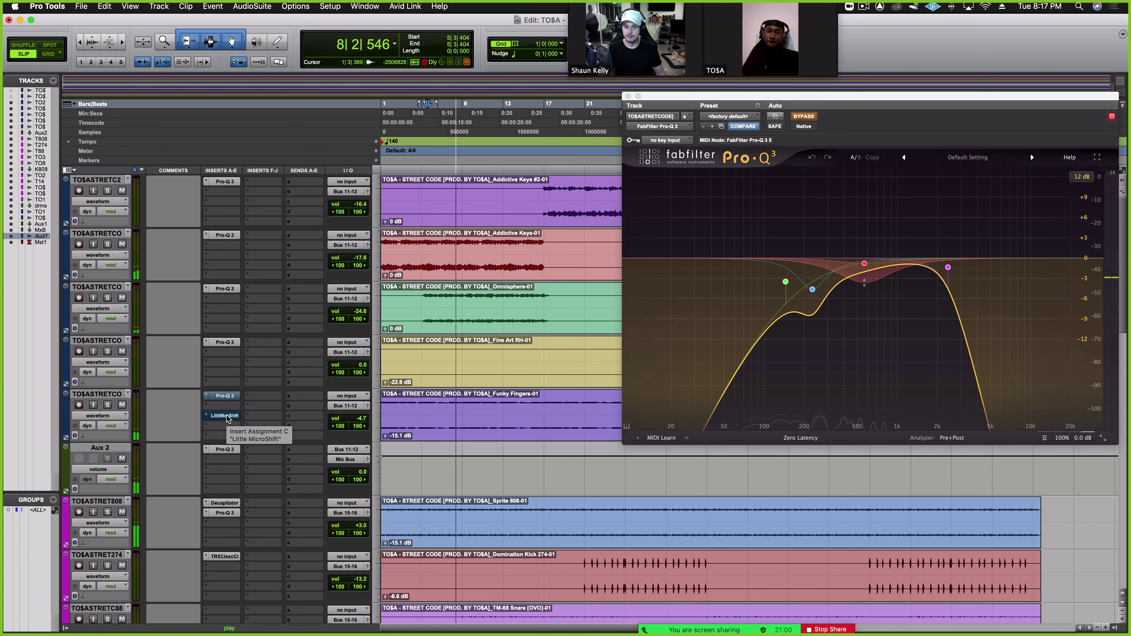
shift+super+click(225, 397)
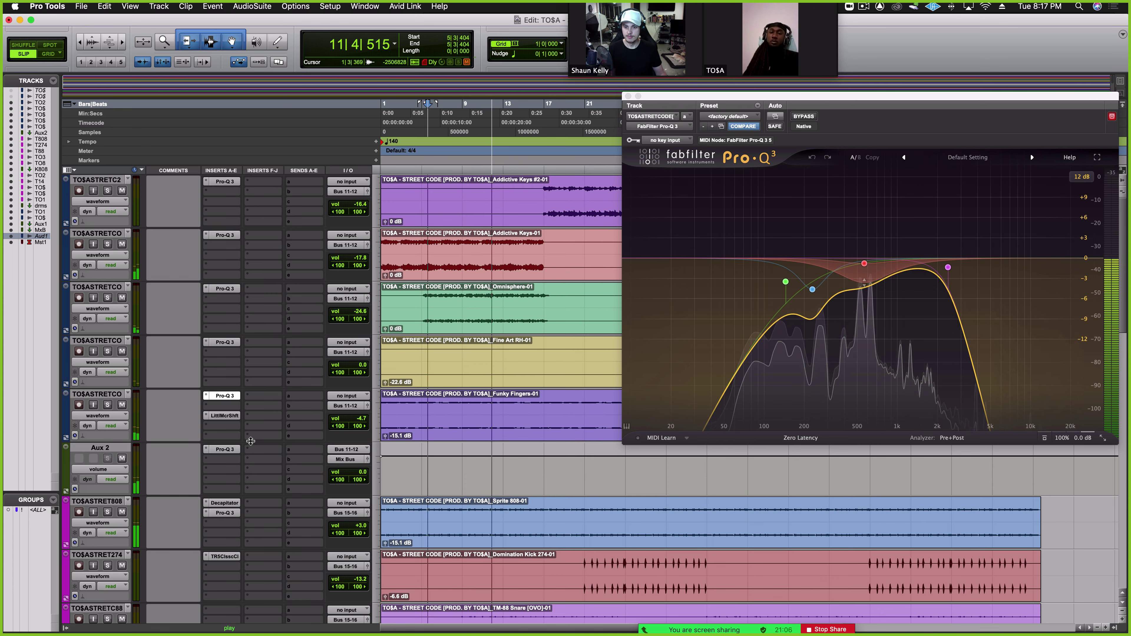
key(space)
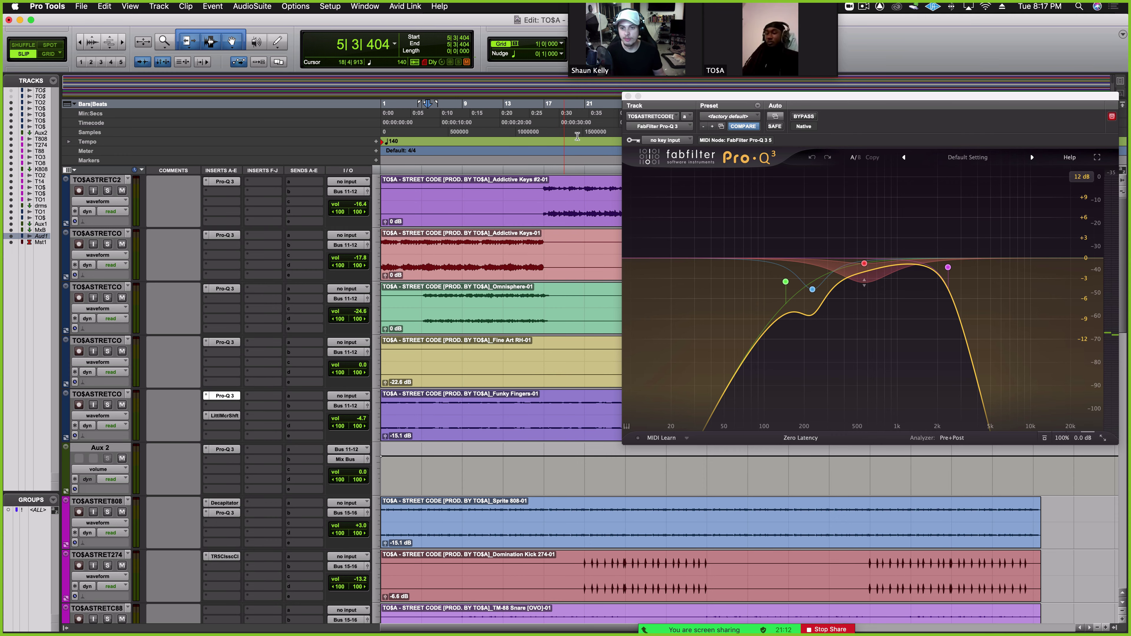
click(628, 96)
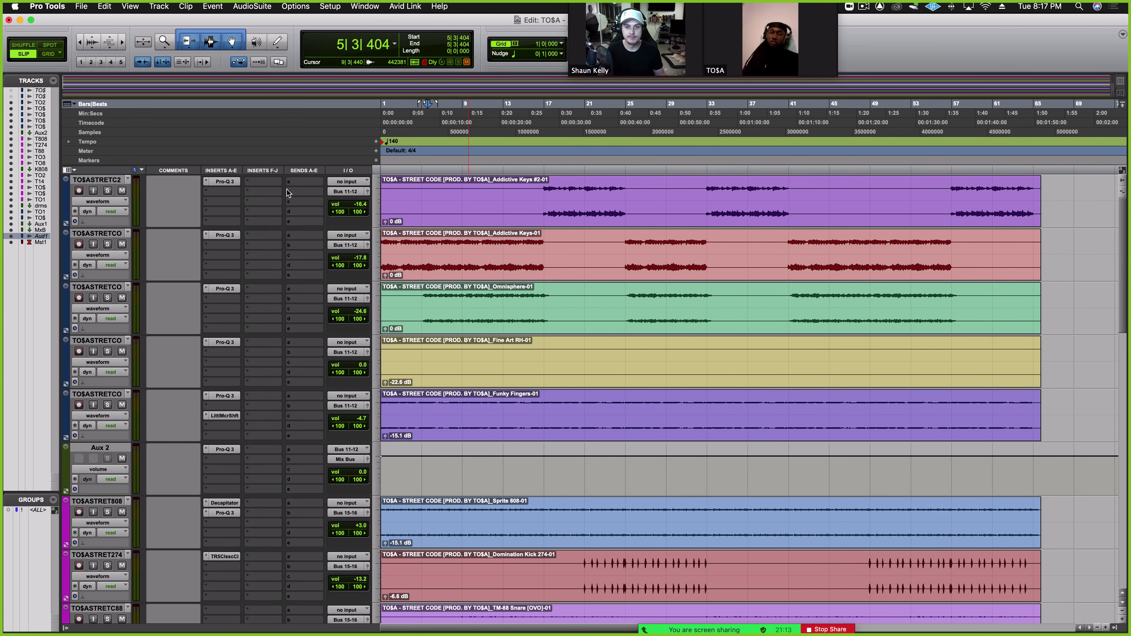
Play from just before Addictive Keys #2 enters at bar 17, compare its Pro-Q 3 bypassed and active, and close the EQ
click(220, 181)
click(544, 189)
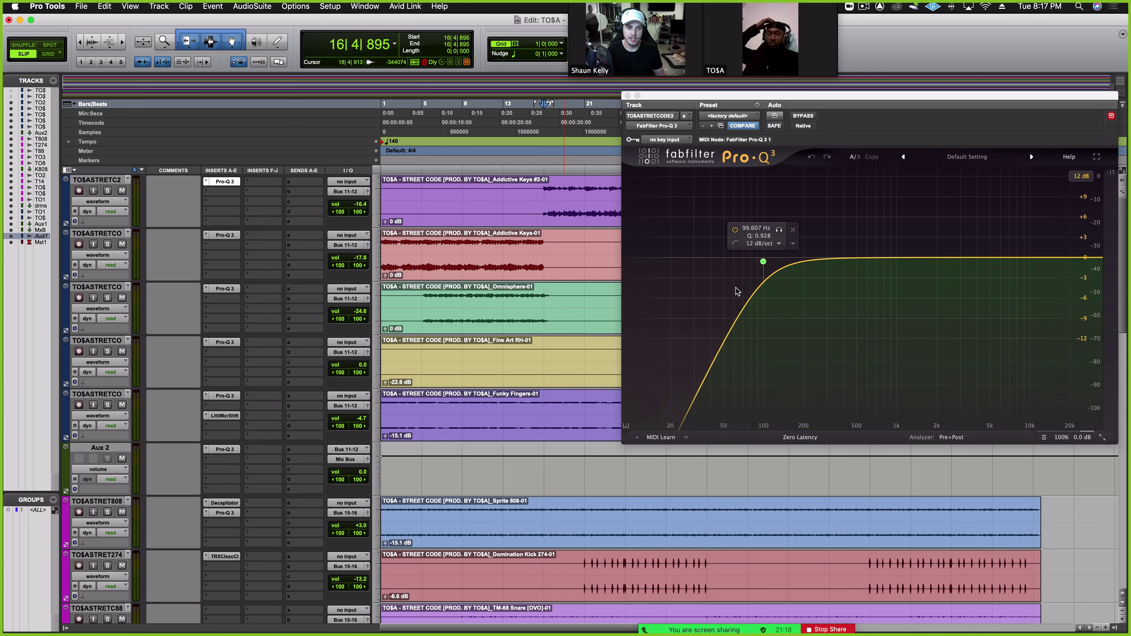
key(space)
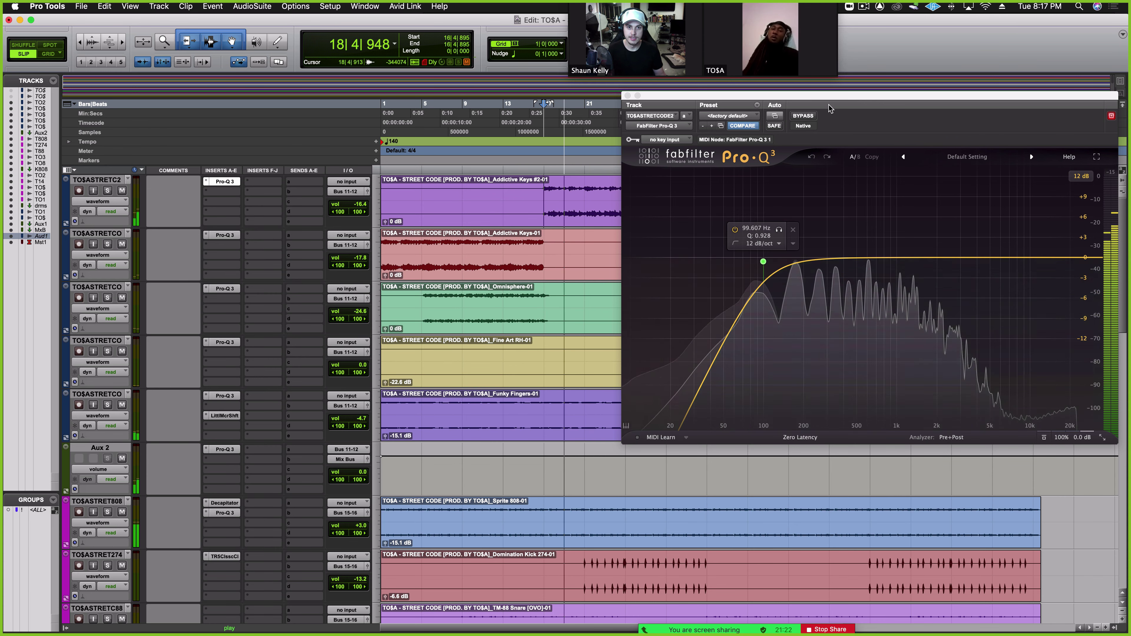
click(802, 115)
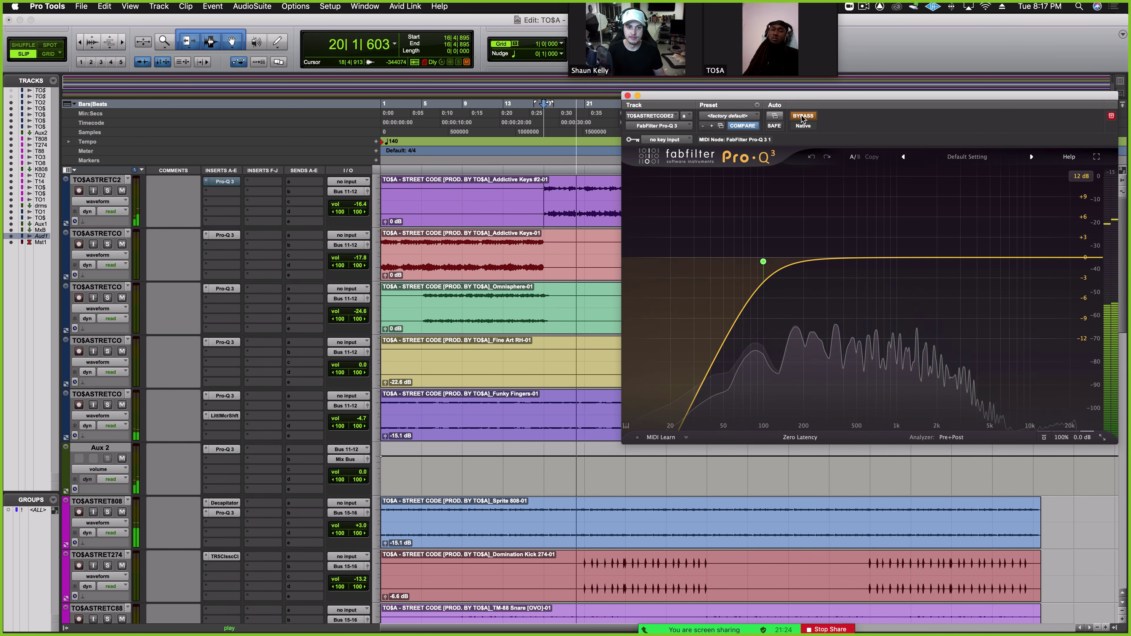
click(802, 116)
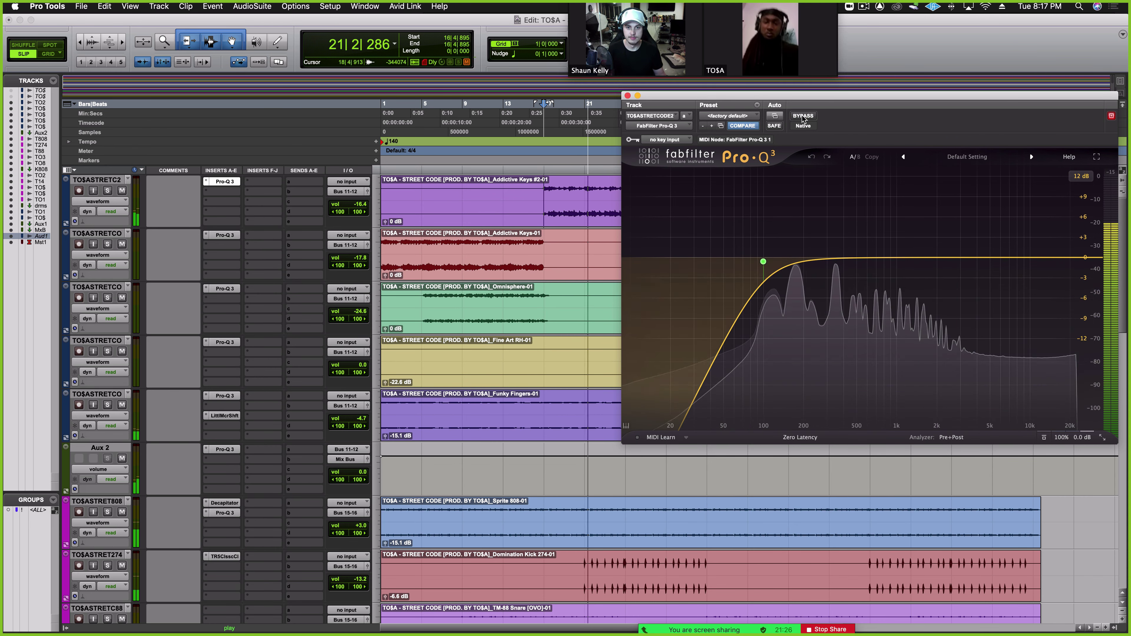
click(627, 96)
key(space)
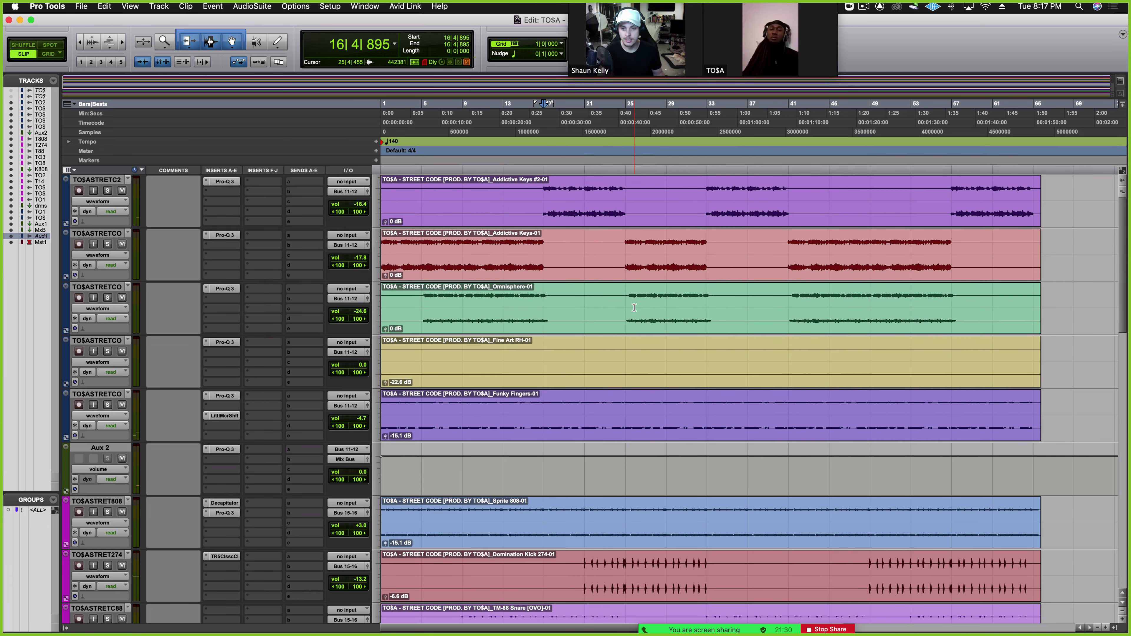
Open bx_masterdesk on the Master 1 track, compare it bypassed and active during playback, stop playback, and close it
scroll(638, 306, down, 15)
scroll(634, 308, down, 4)
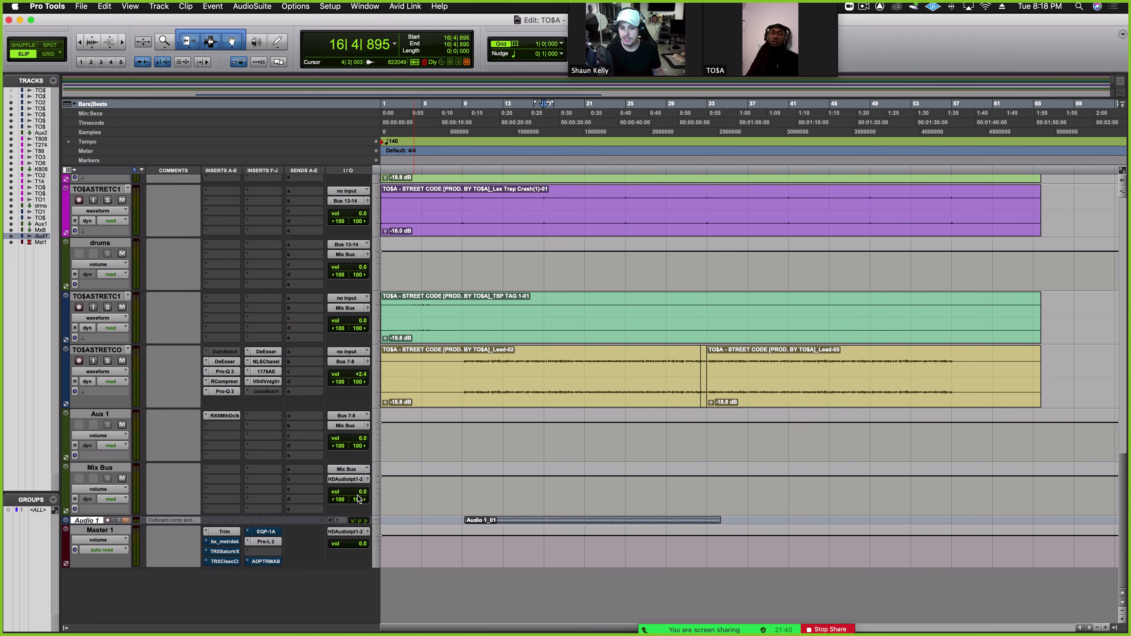
click(224, 541)
drag(665, 94, 622, 117)
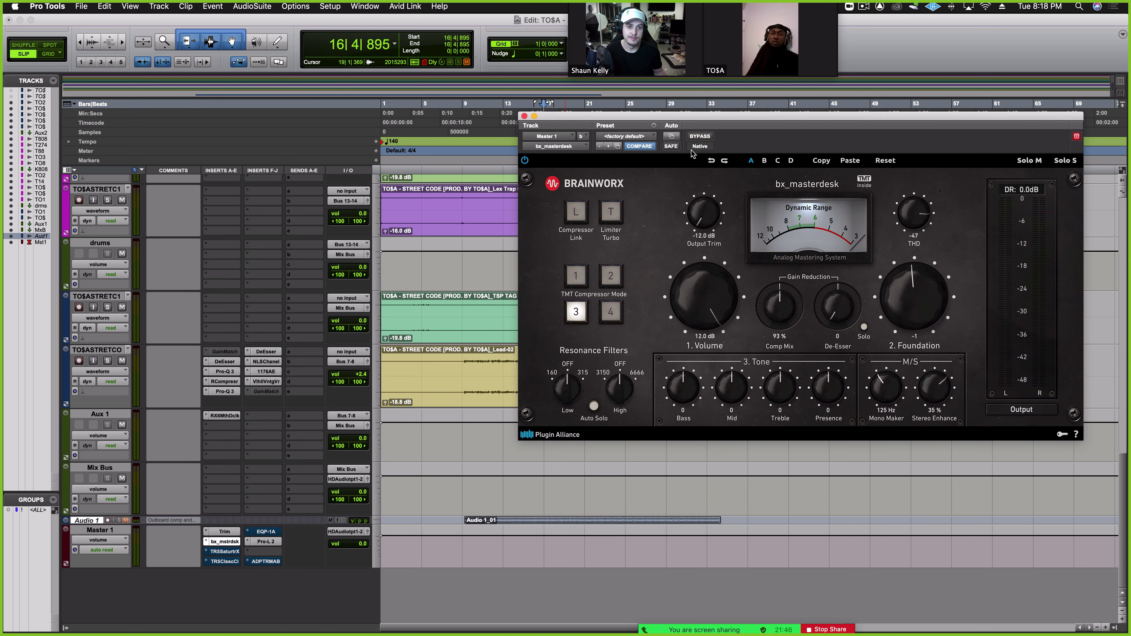
key(space)
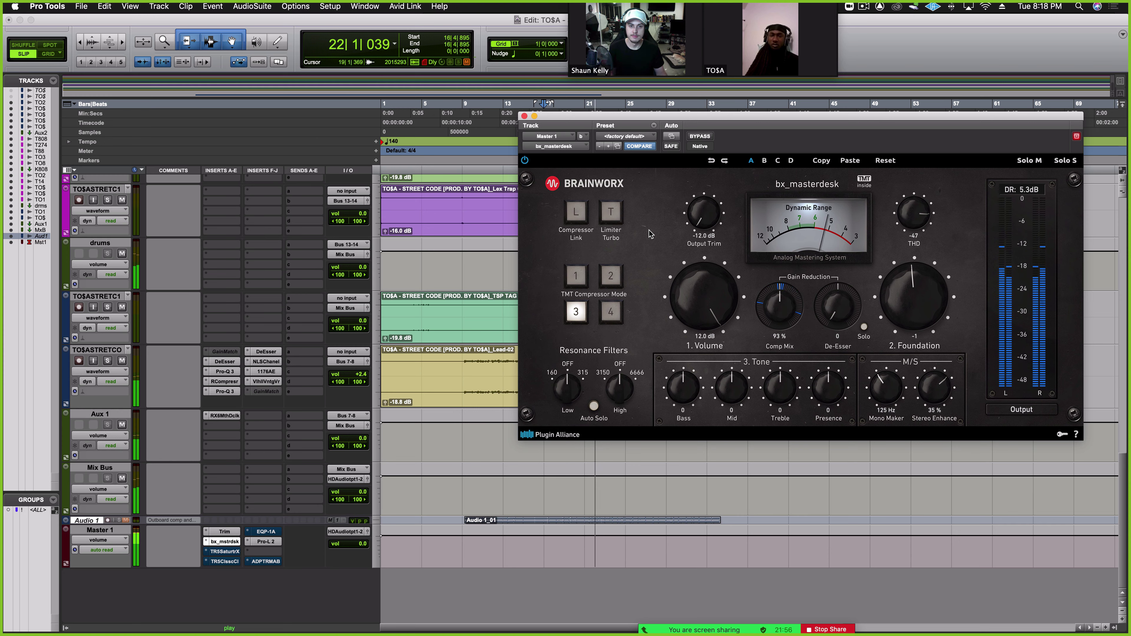
click(699, 137)
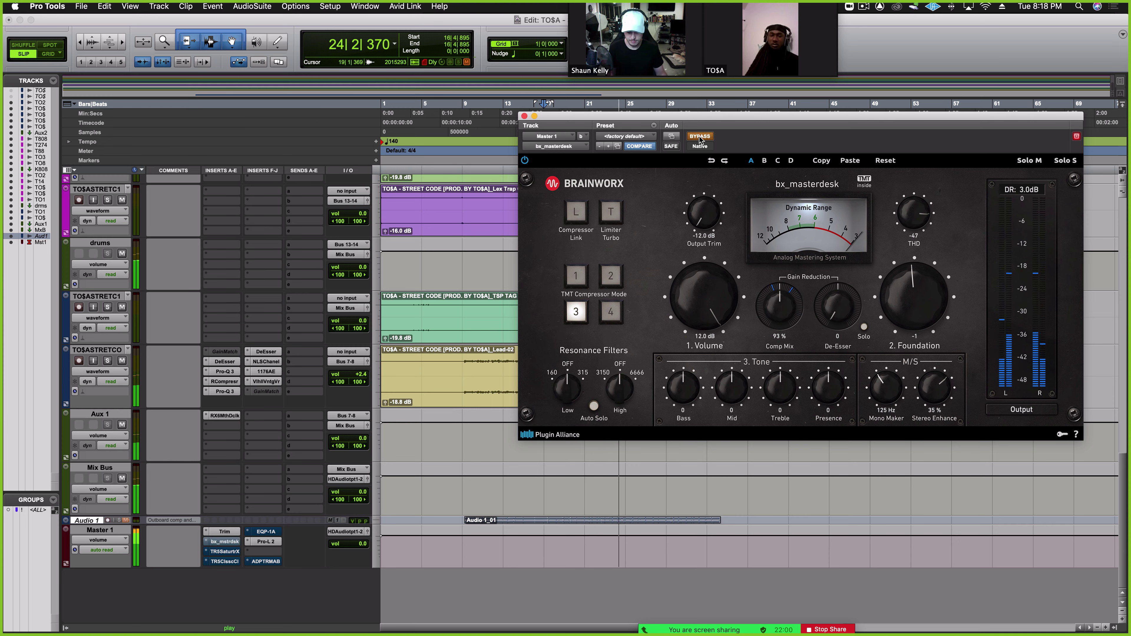
click(702, 137)
key(space)
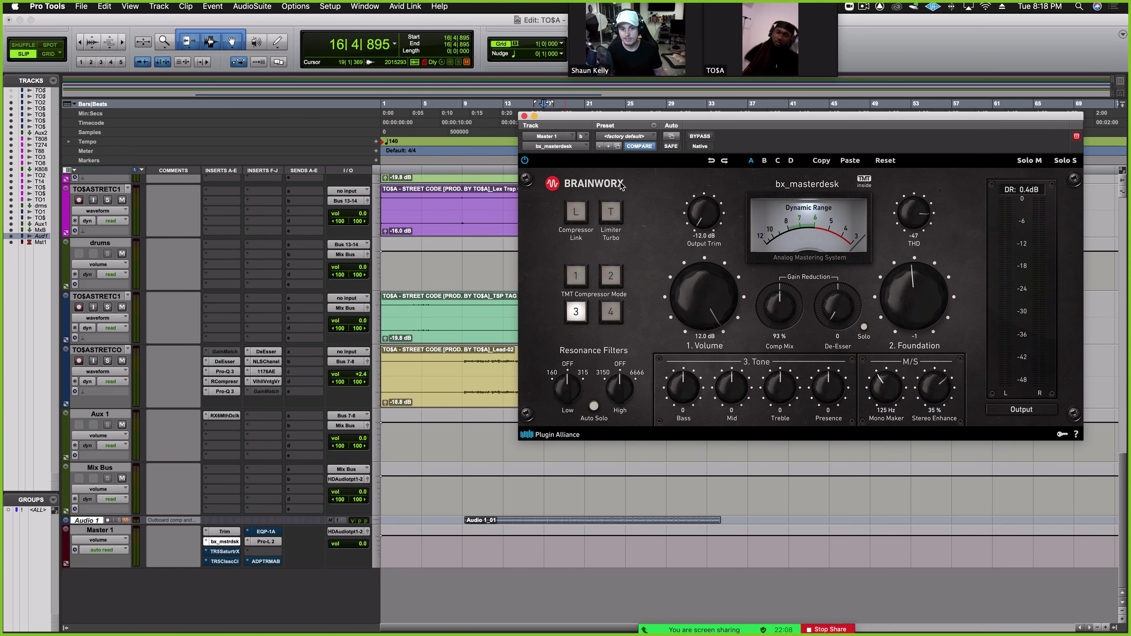
click(524, 117)
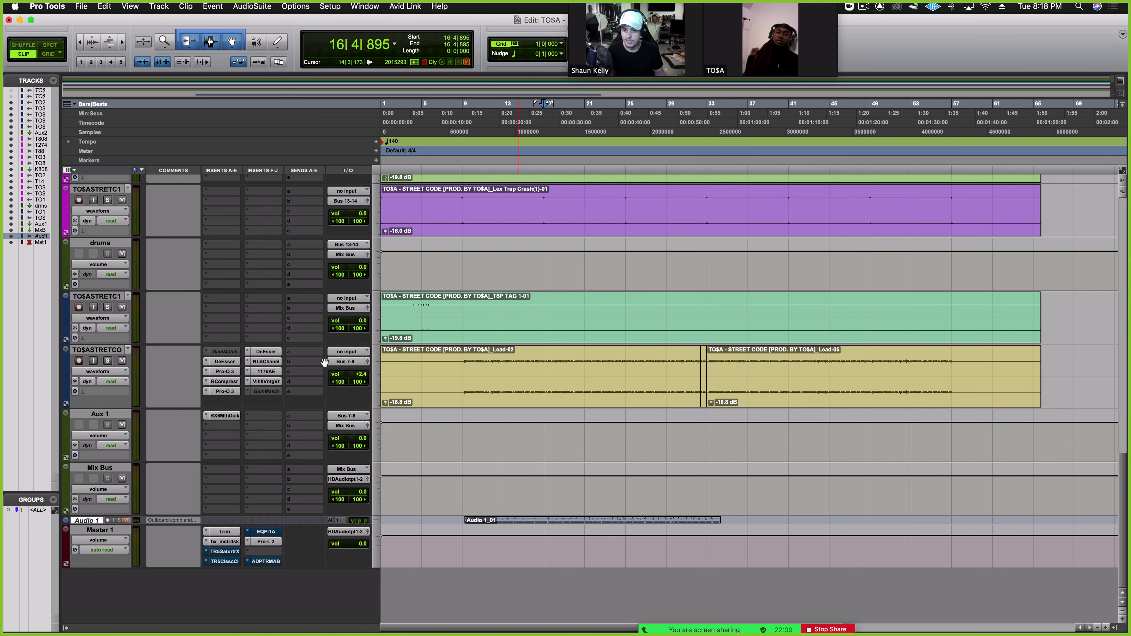
Play the mix with the master's T-RackS Saturator X open and take the saturator out of bypass
click(227, 553)
key(space)
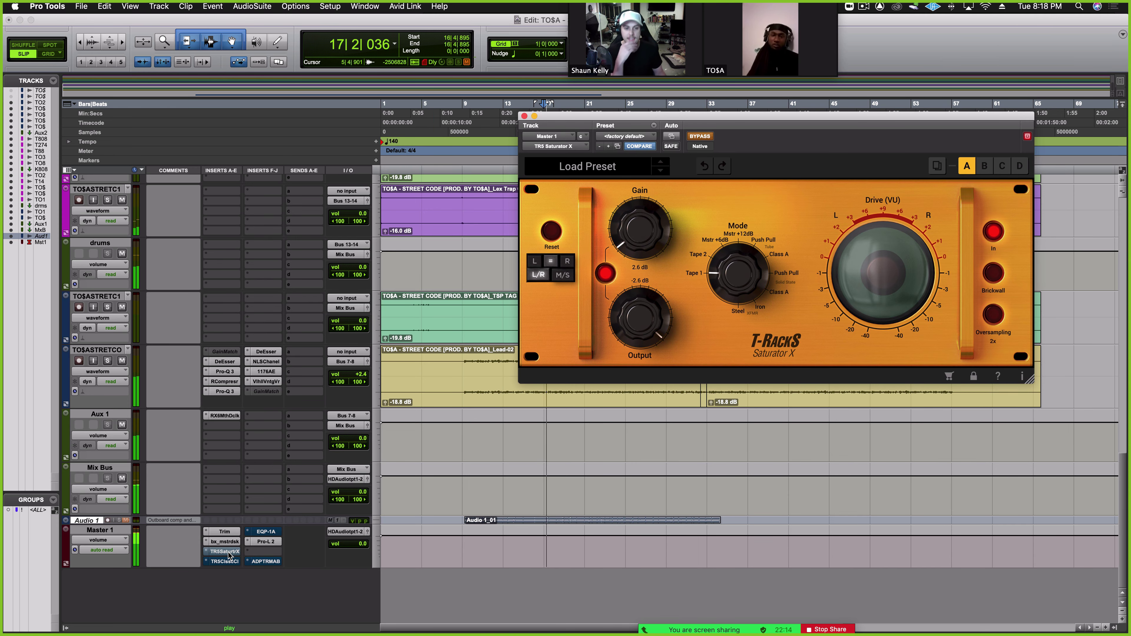
click(693, 139)
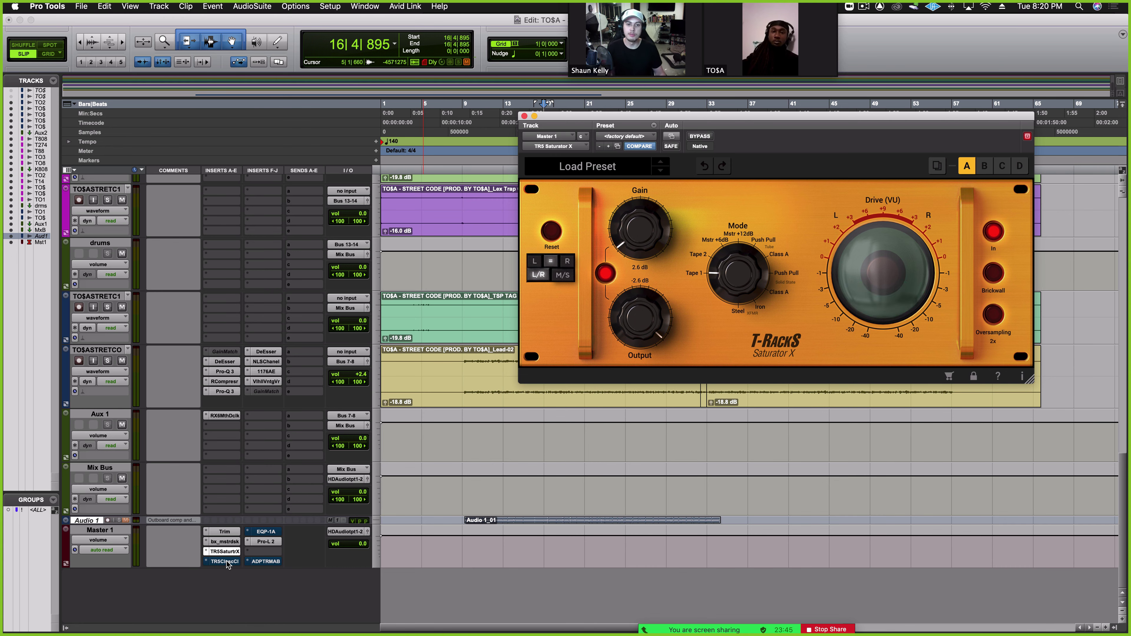
Play the mix with the master's T-RackS Classic Clipper open and activate the clipper
click(227, 564)
key(space)
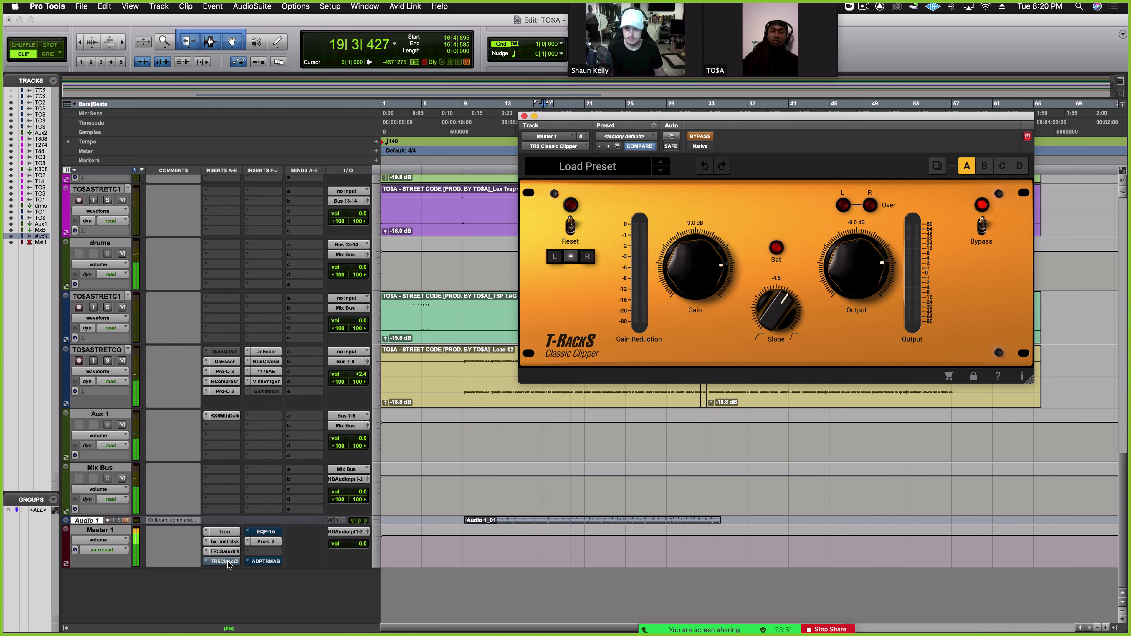
super+click(227, 562)
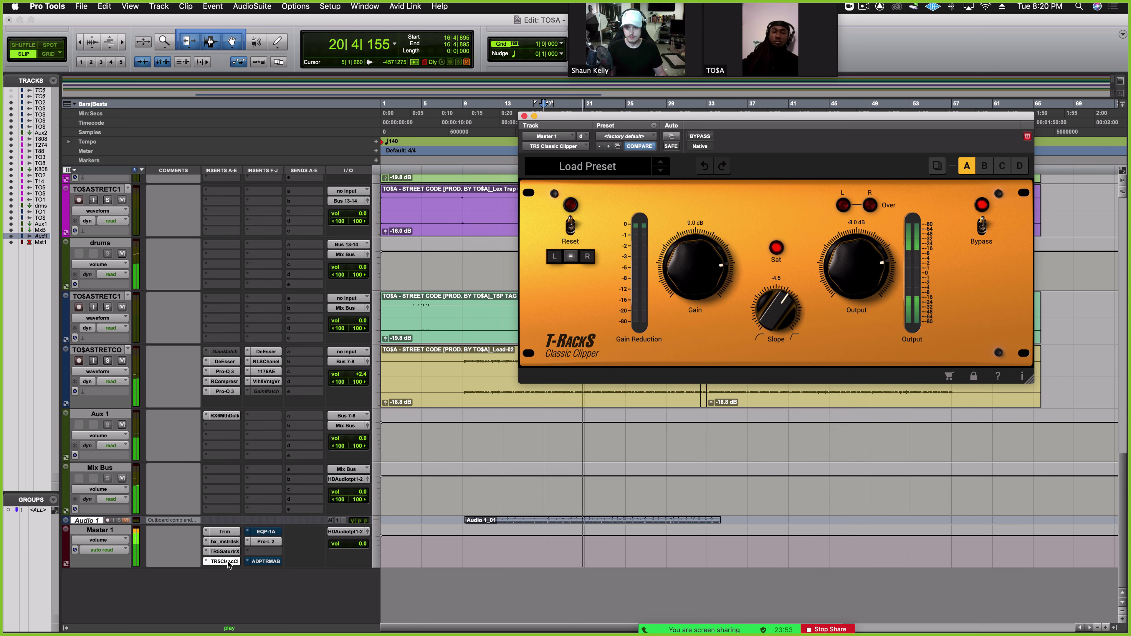
Activate the master's Pultec EQP-1A in the playing mix, compare it bypassed and active, leave it on, and stop playback
click(264, 533)
click(265, 533)
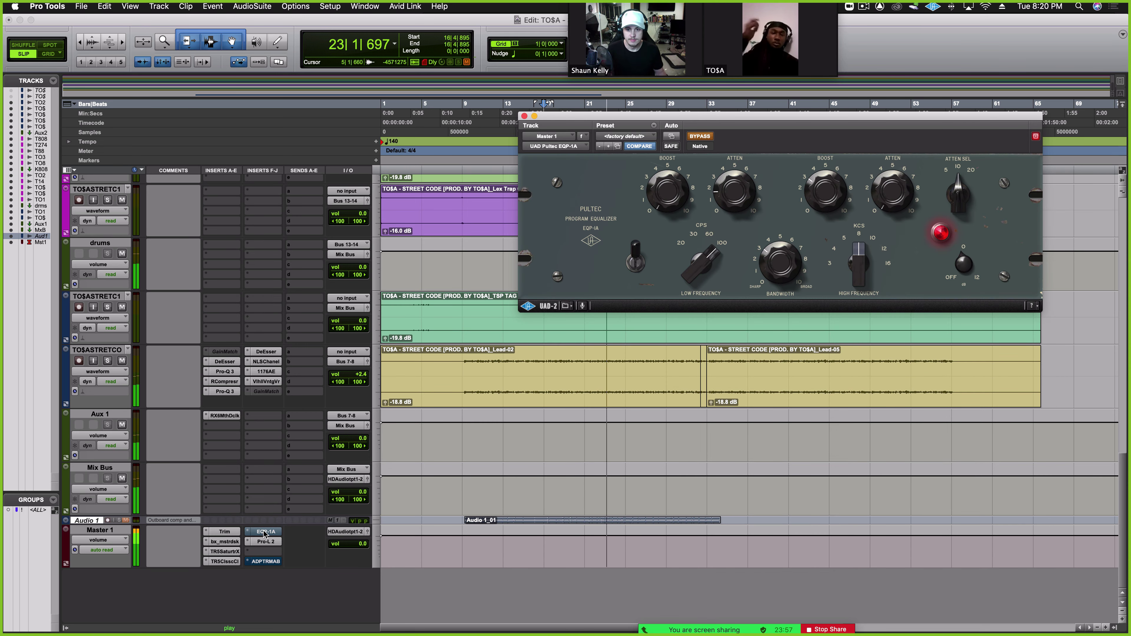
super+click(264, 533)
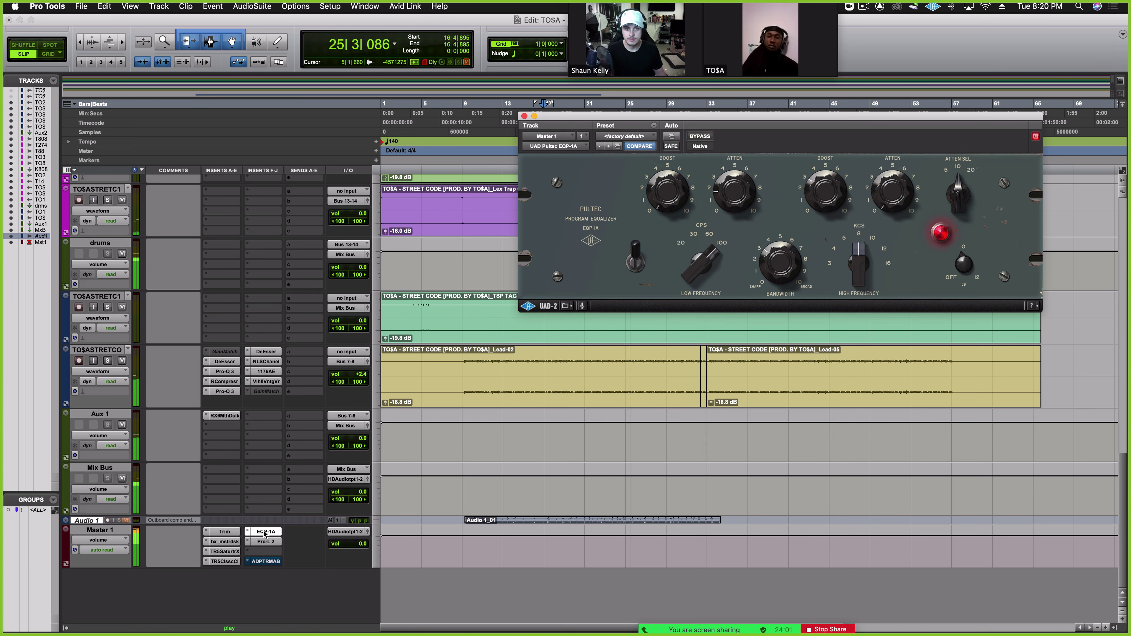
super+click(265, 533)
super+click(264, 533)
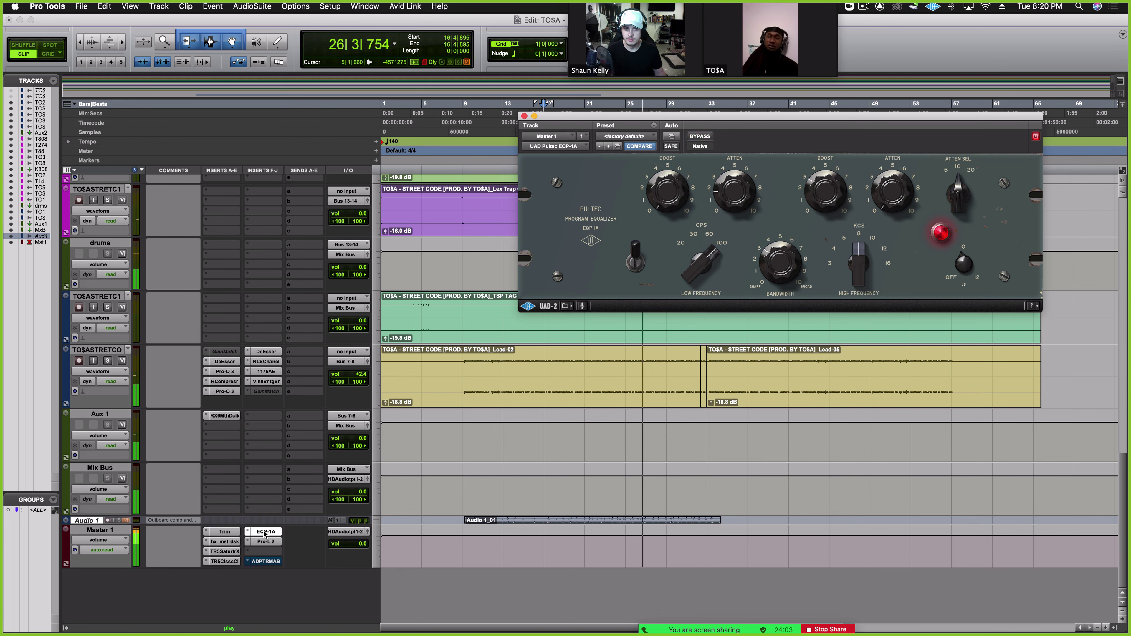
key(space)
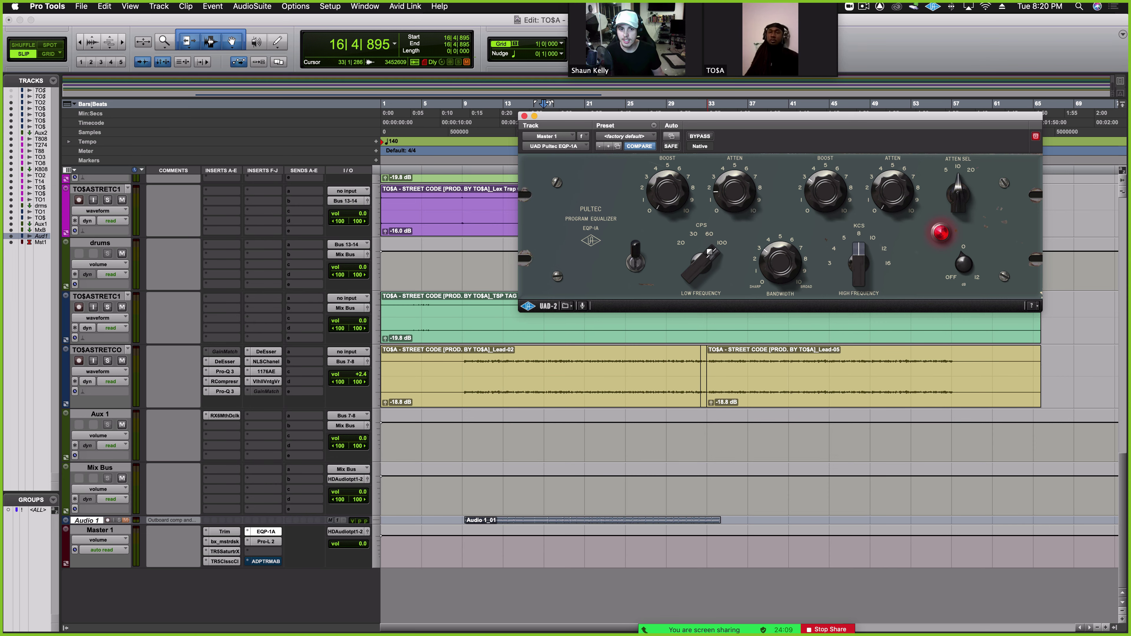
Open the master's FabFilter Pro-L 2, compare the playing mix with the limiter active and bypassed, and review its loudness and output settings
click(265, 542)
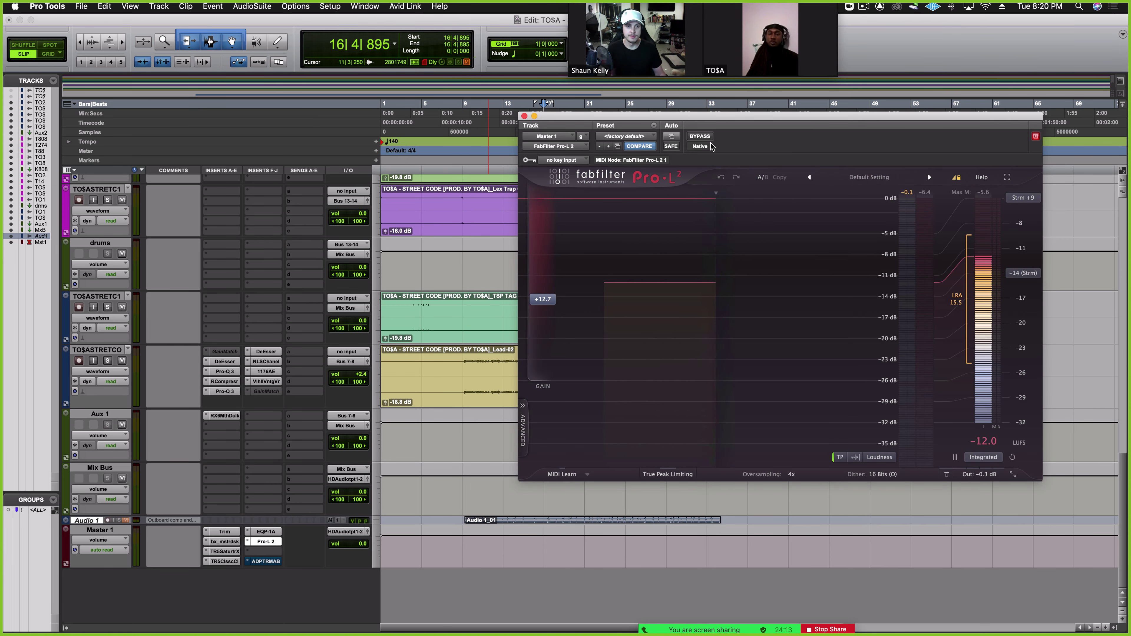
key(space)
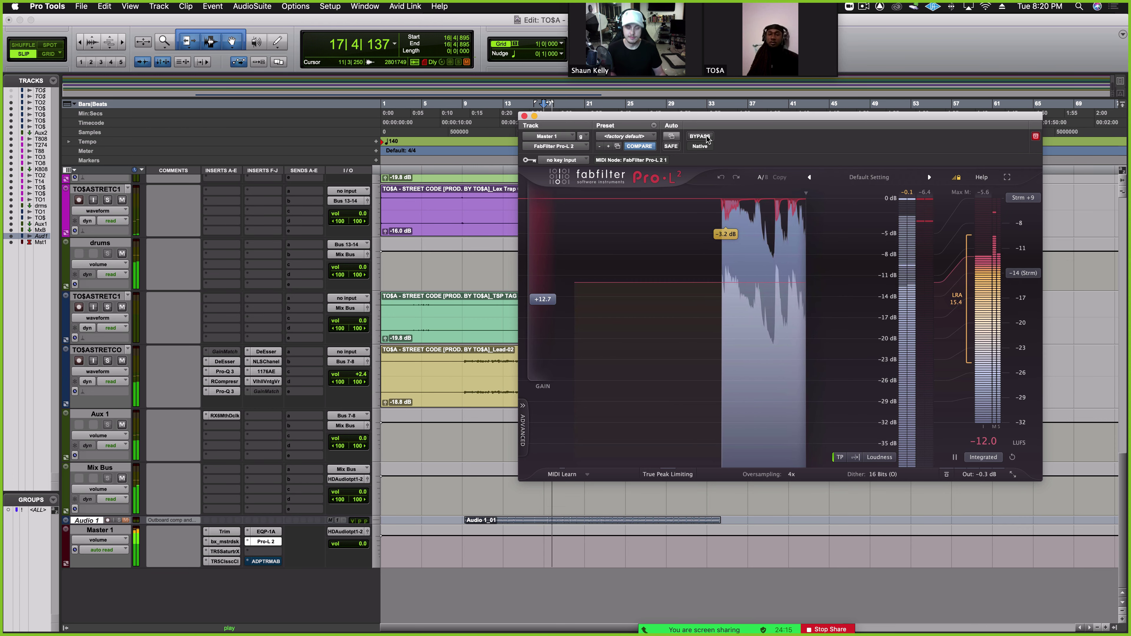
click(707, 137)
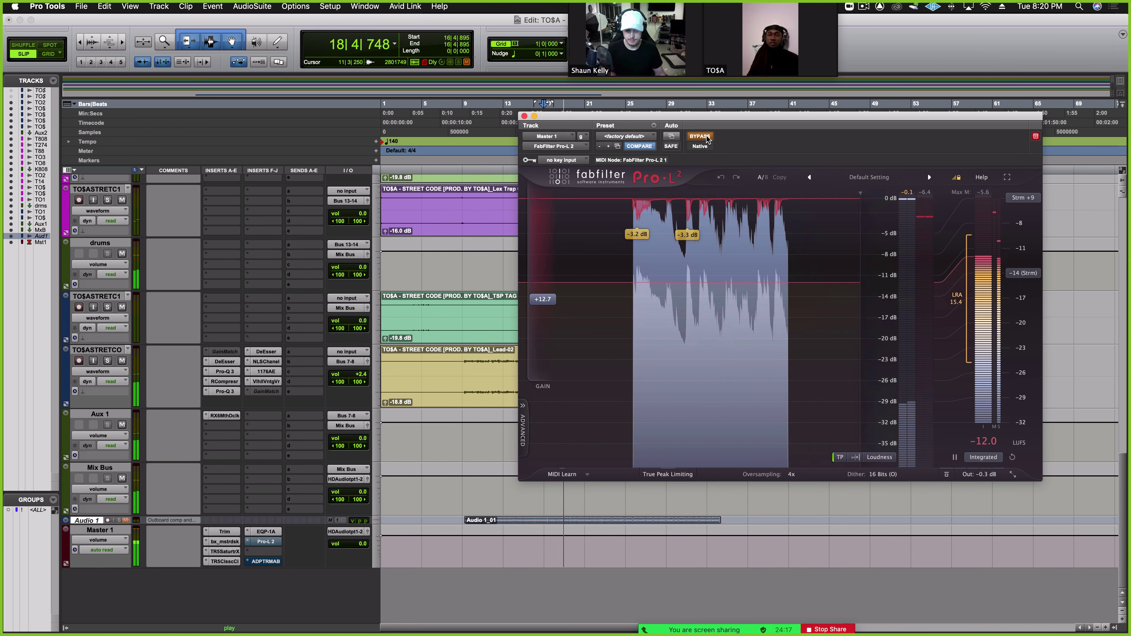
click(707, 137)
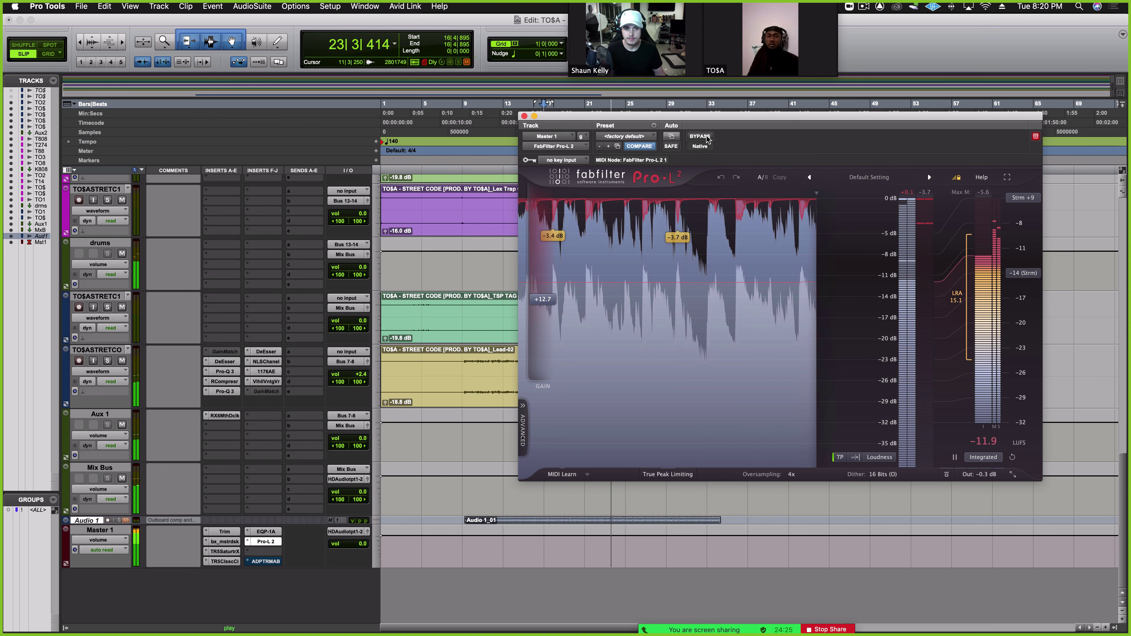
key(space)
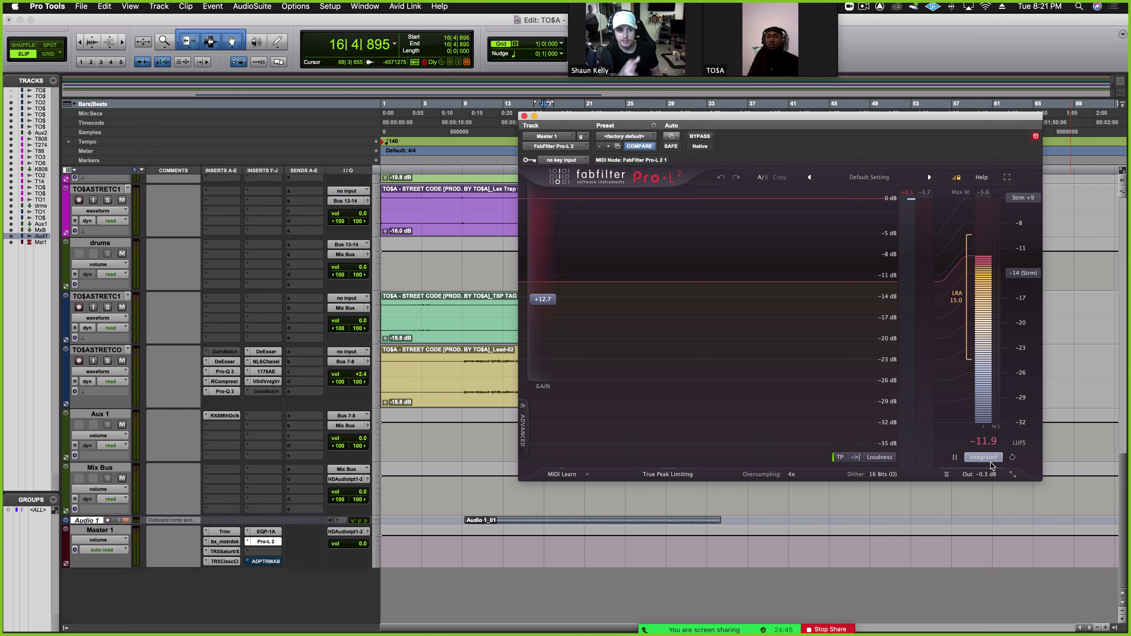
mouse_move(986, 479)
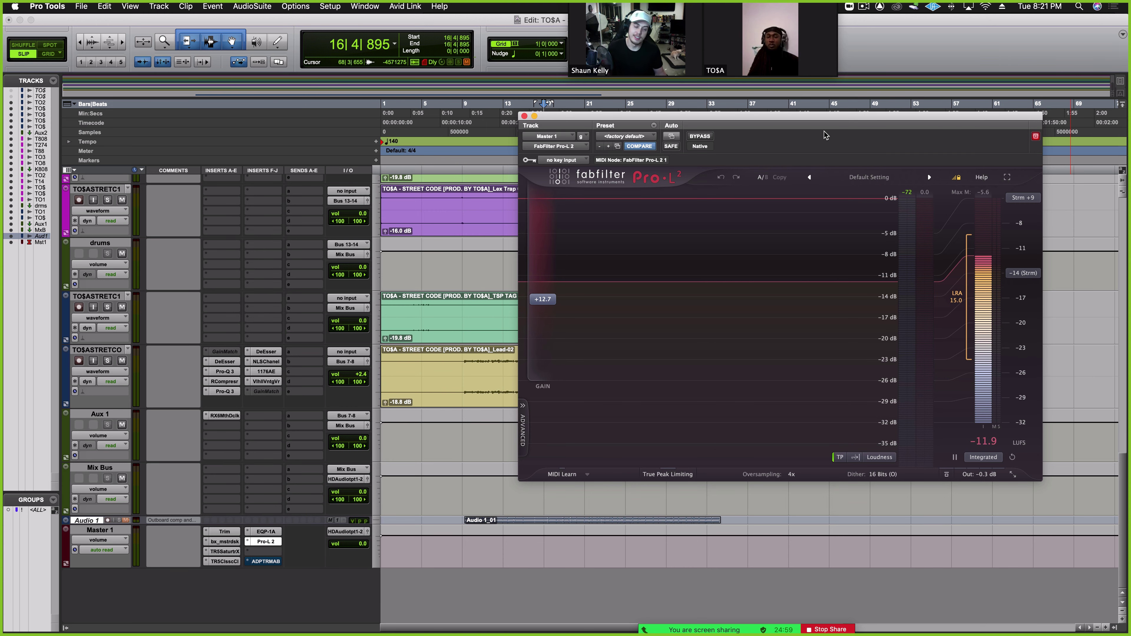
drag(783, 122, 786, 124)
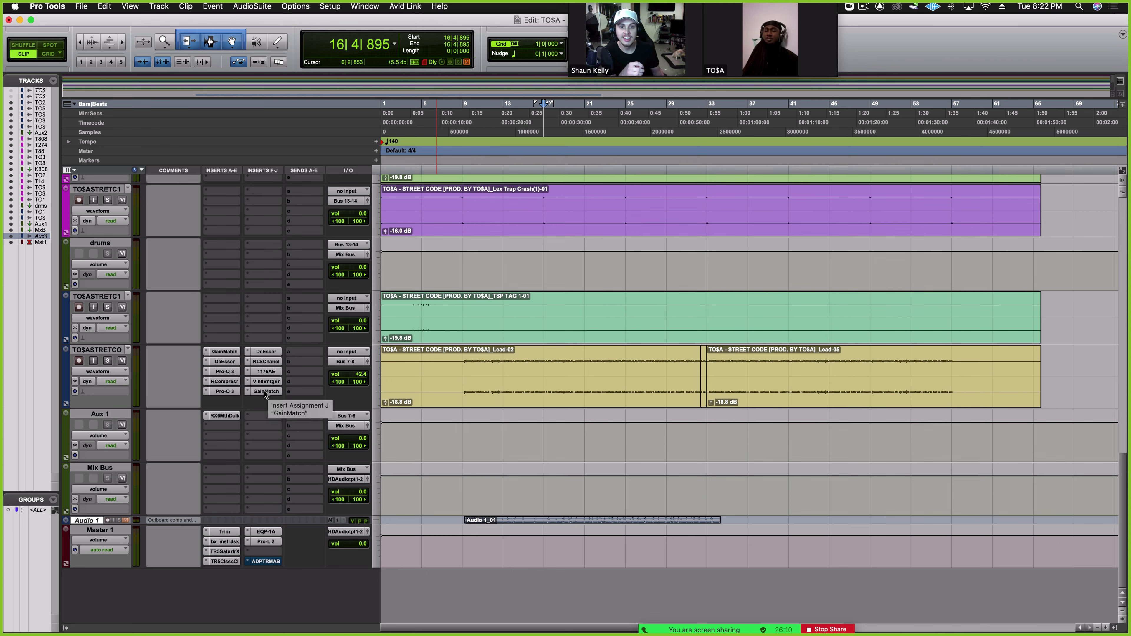
Inspect the Before and After GainMatch instances at the start and end of the Lead vocal's insert chain
click(229, 351)
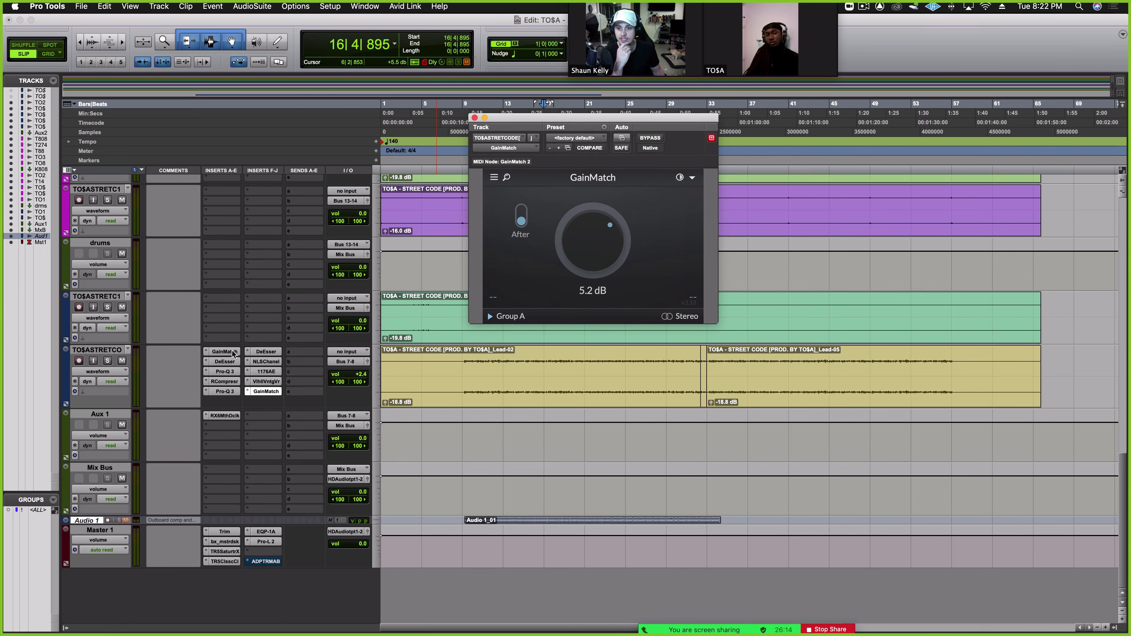
click(231, 350)
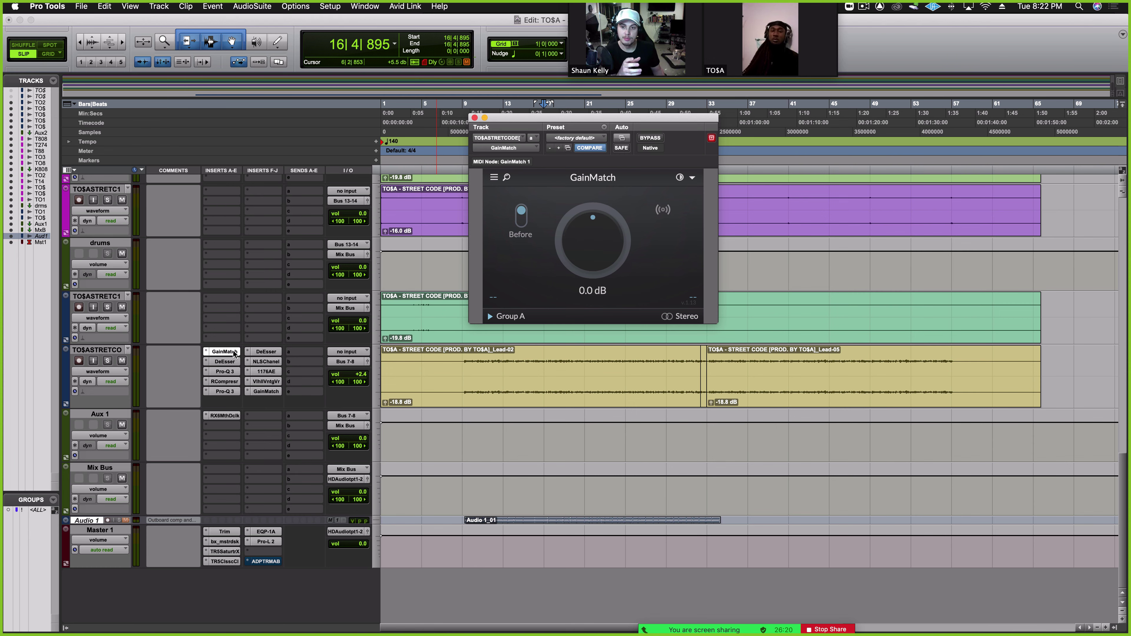
click(267, 390)
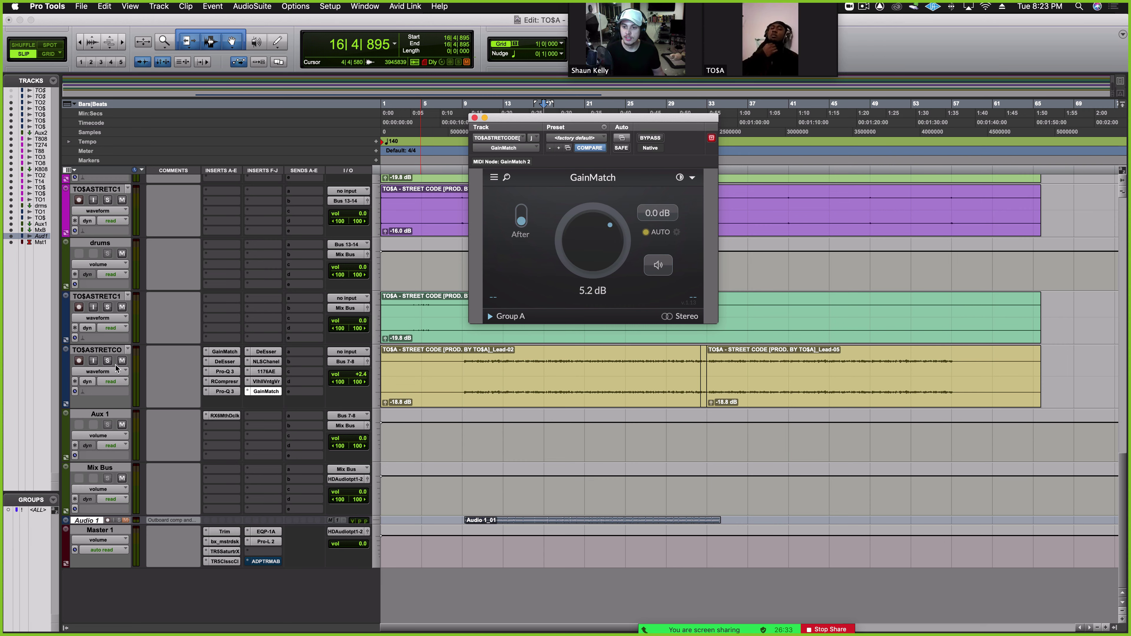
Solo the Lead vocal and compare its level-matched unprocessed and processed sound during playback using the After GainMatch
click(107, 361)
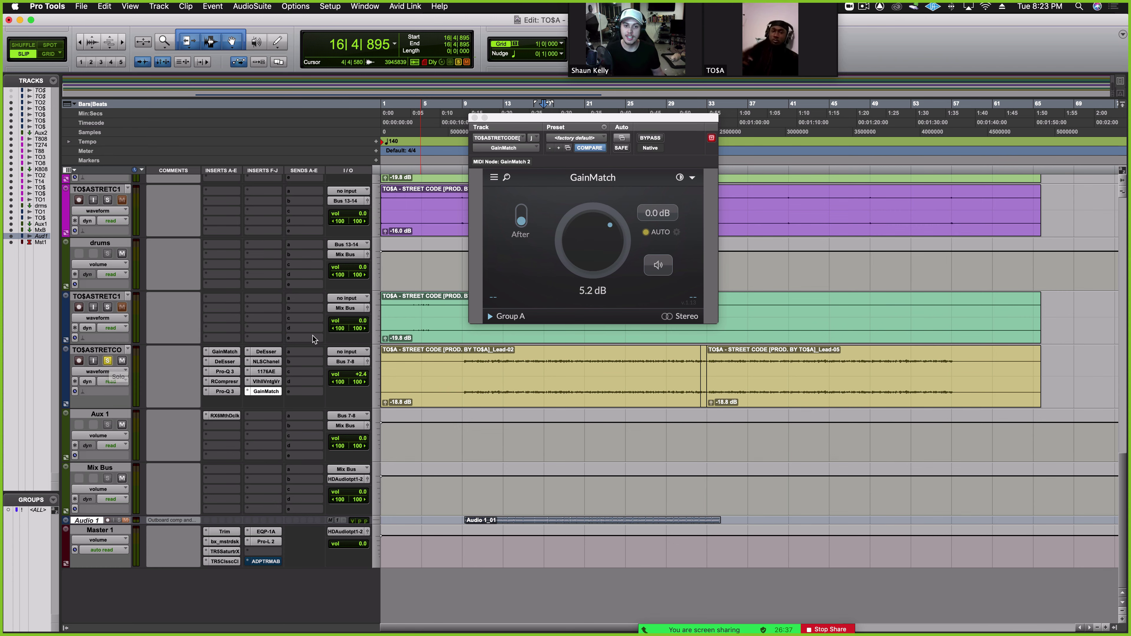
click(656, 267)
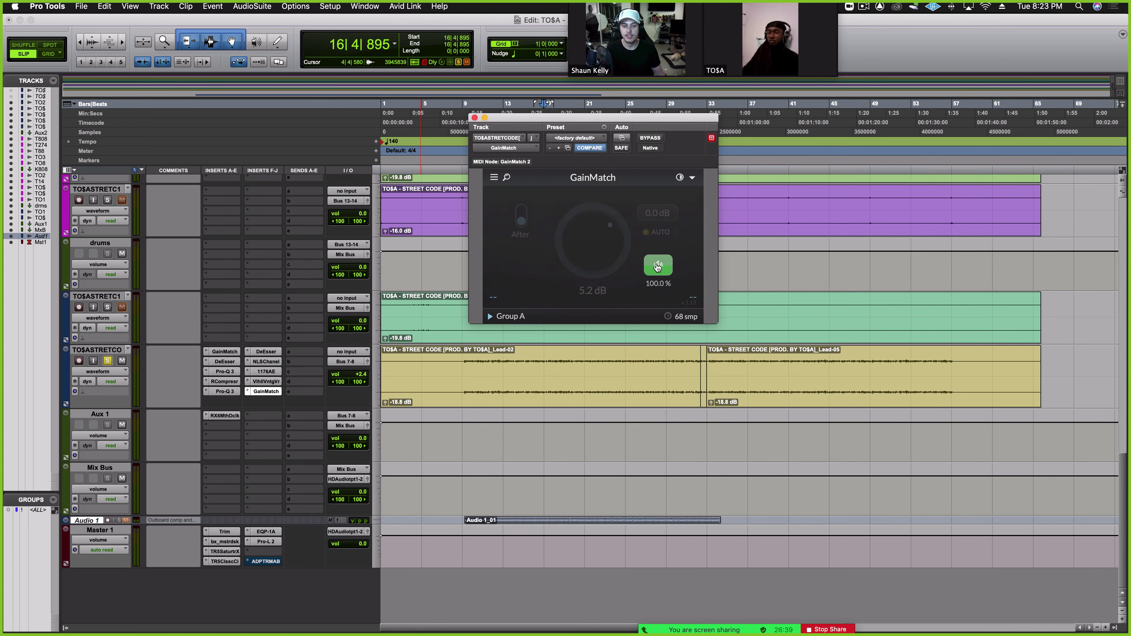
key(space)
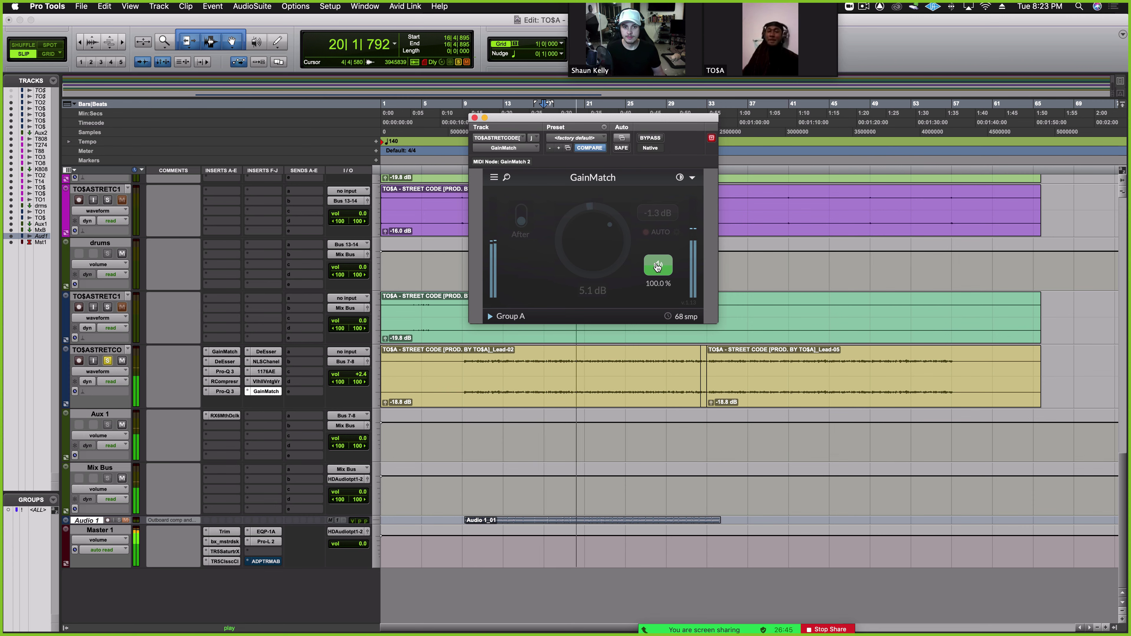
click(657, 267)
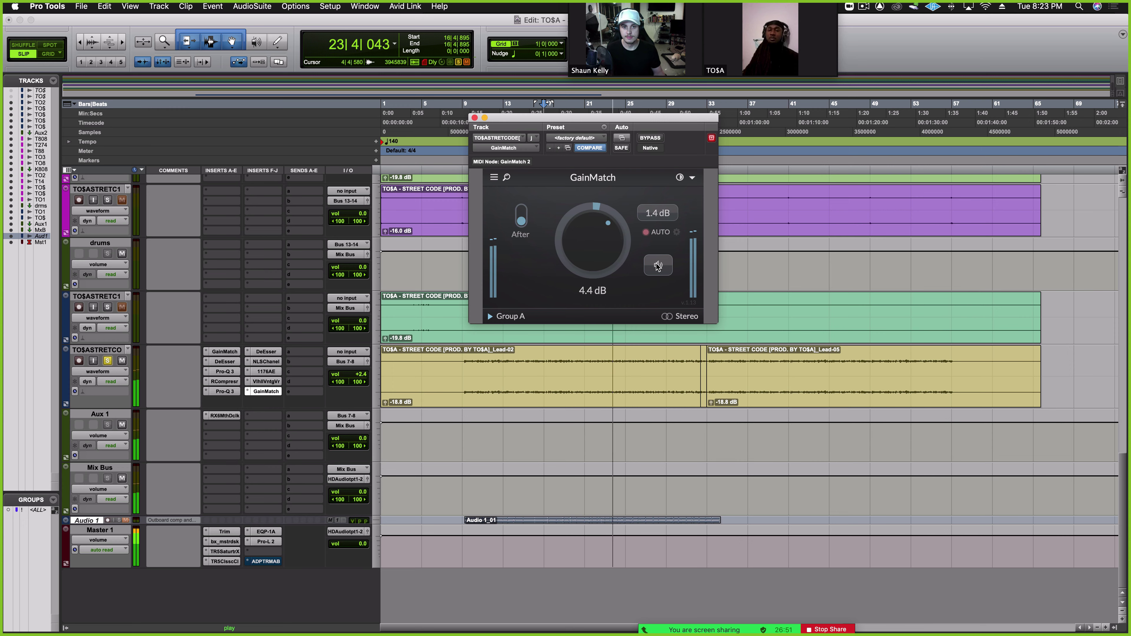
key(space)
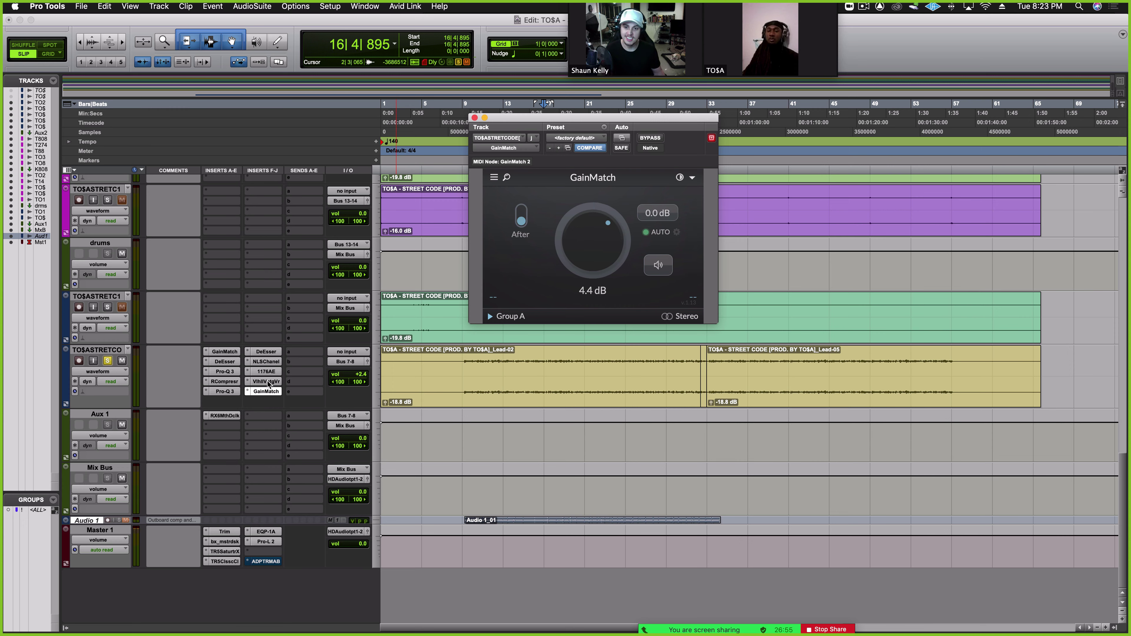
Bypass the Lead vocal's Valhalla VintageVerb insert and repeat the GainMatch comparison of unprocessed and processed sound during playback
click(658, 266)
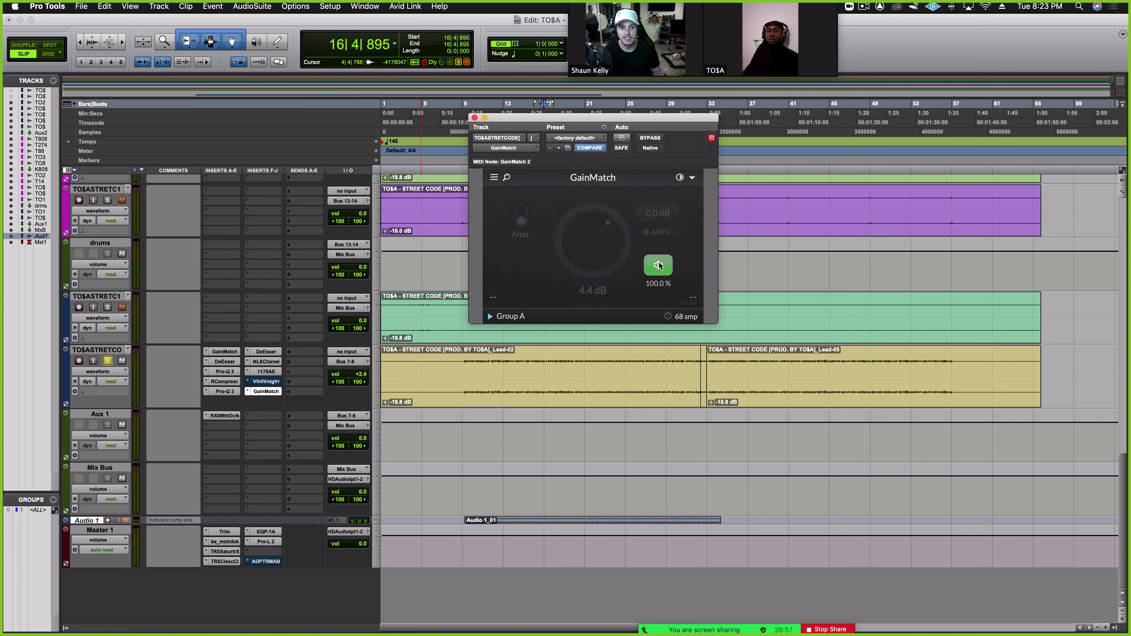
key(space)
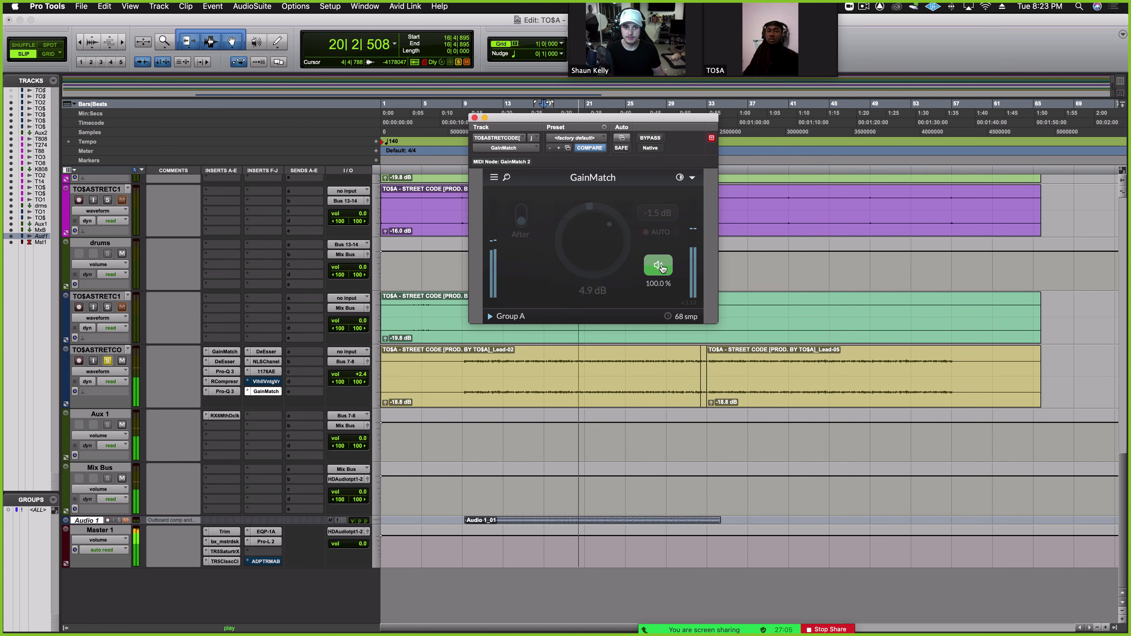
click(660, 266)
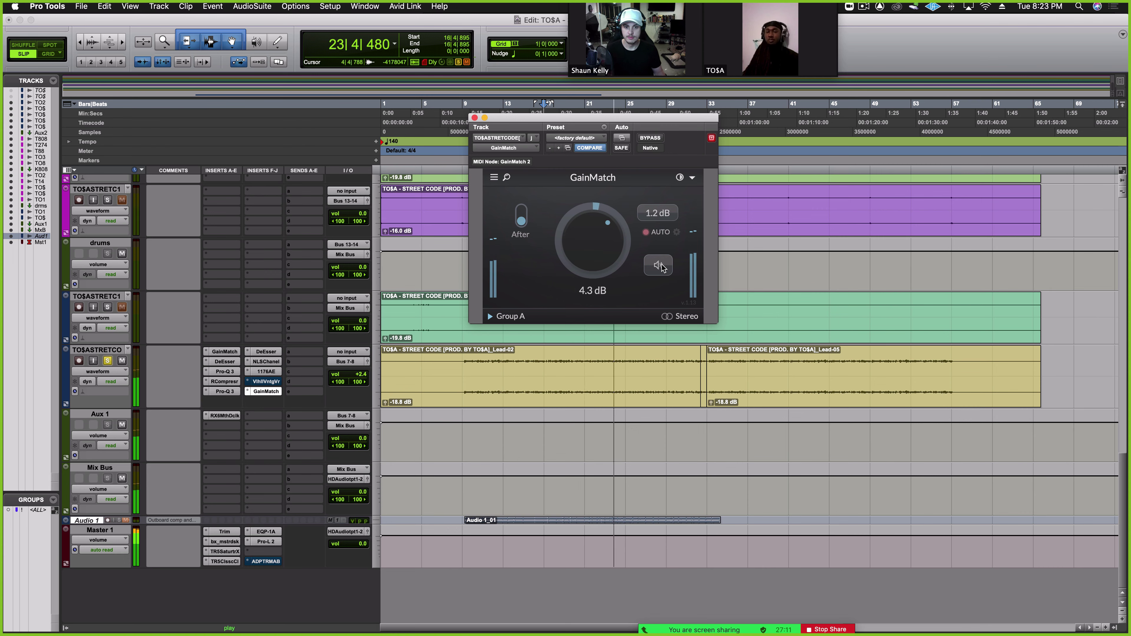
click(660, 266)
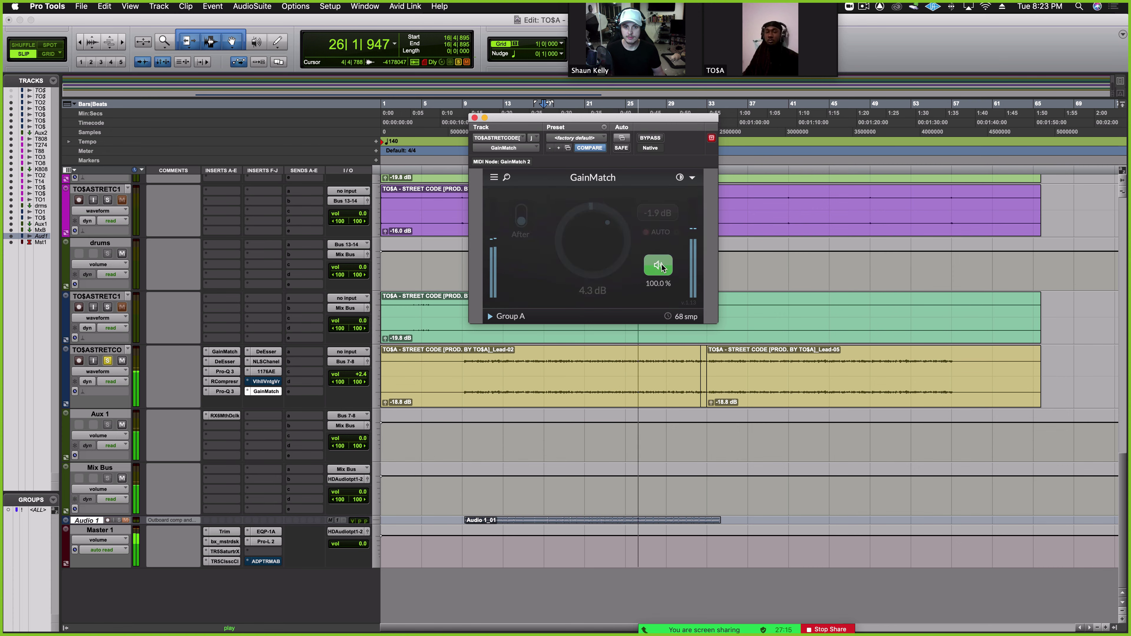
click(661, 267)
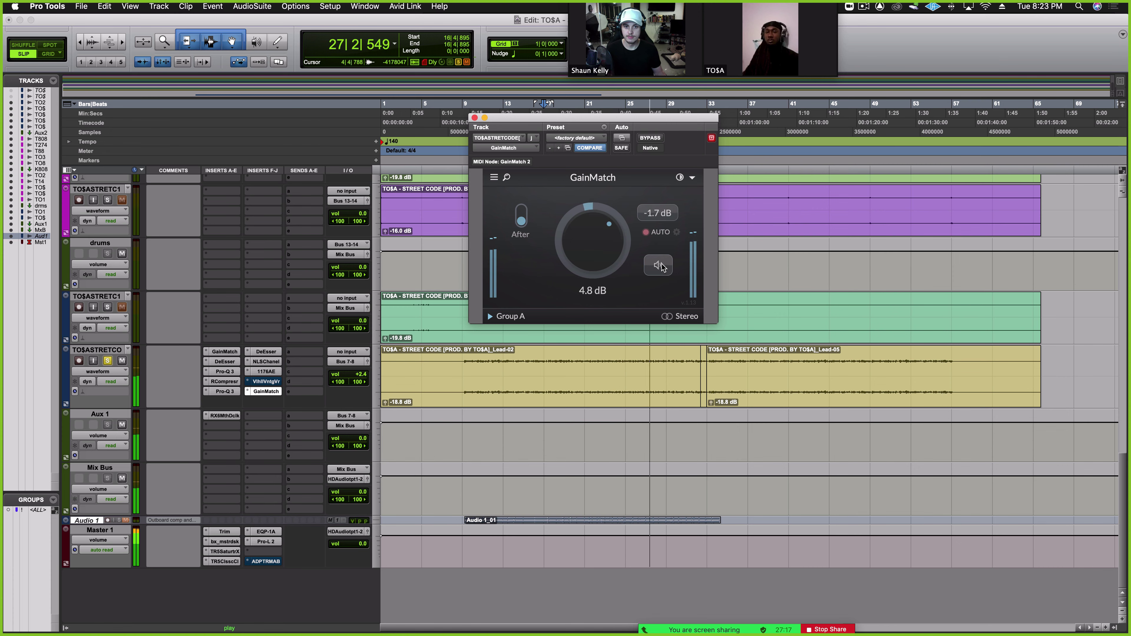
key(space)
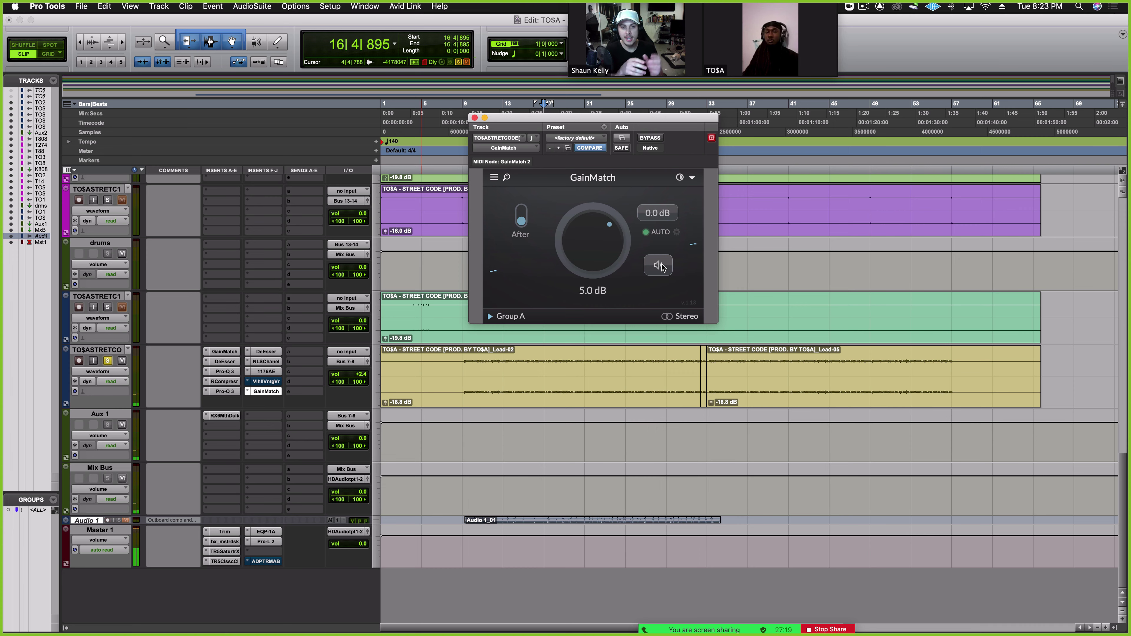